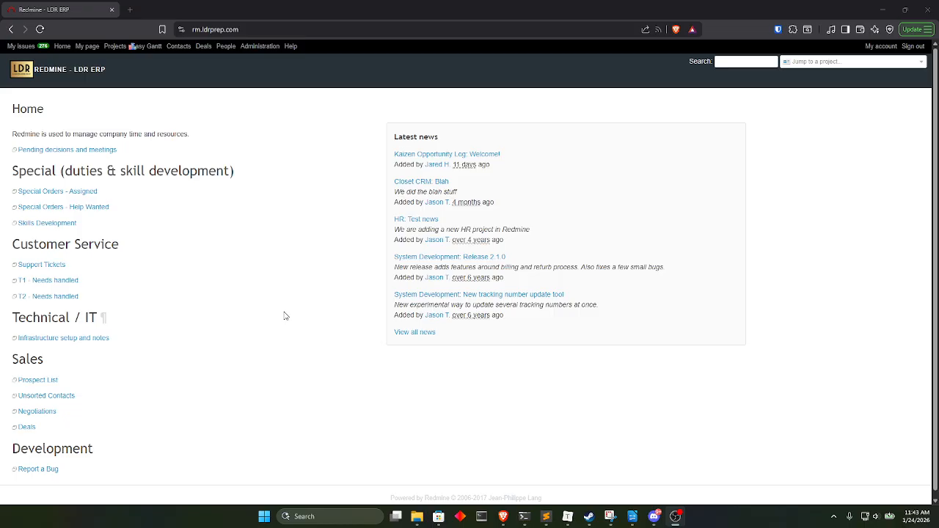
Open the Quality Tracker project and display its list of issues.
{"action": "left_click", "coordinate": [815, 61]}
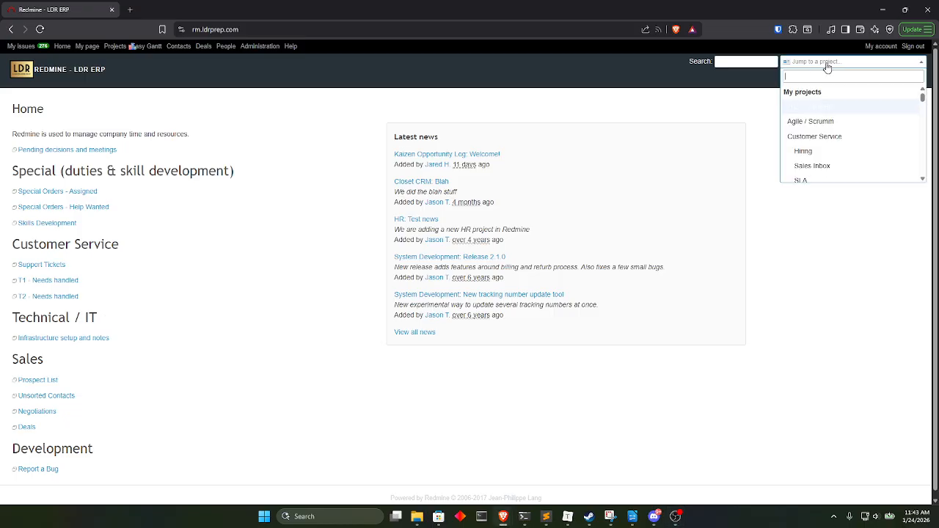
{"action": "scroll", "coordinate": [836, 124], "scroll_direction": "down", "scroll_amount": 5}
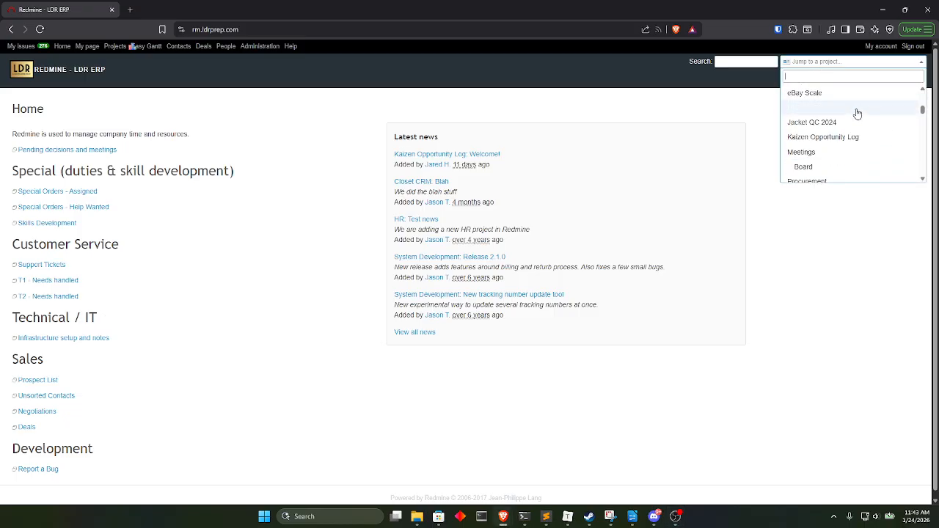
{"action": "scroll", "coordinate": [850, 111], "scroll_direction": "down", "scroll_amount": 5}
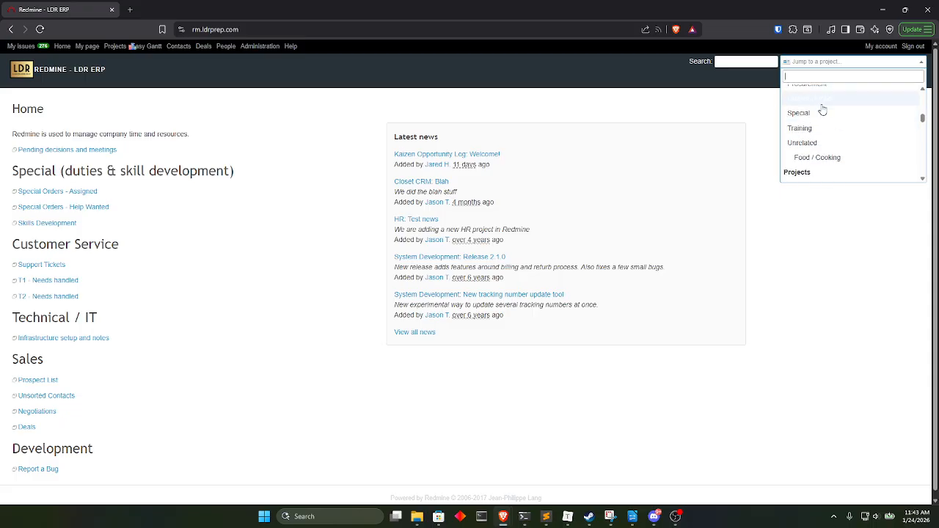
{"action": "left_click", "coordinate": [822, 95]}
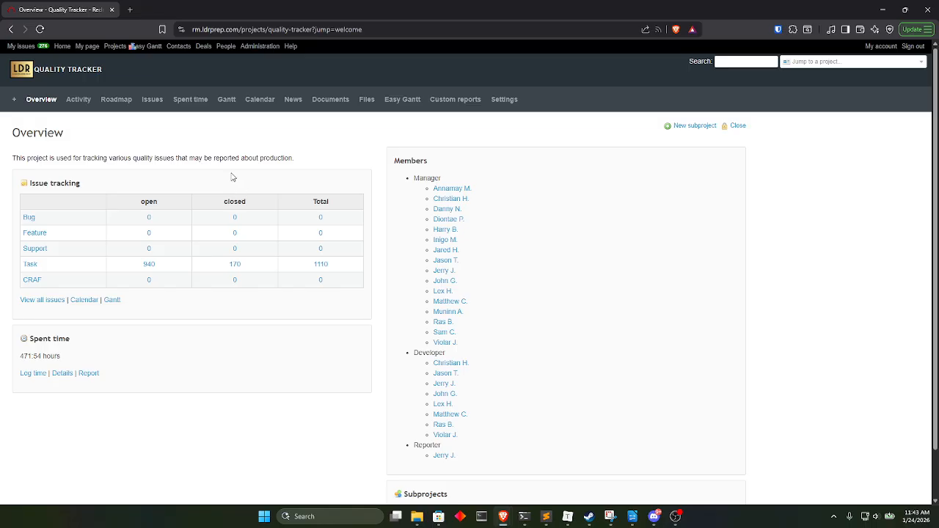
{"action": "left_click", "coordinate": [154, 103]}
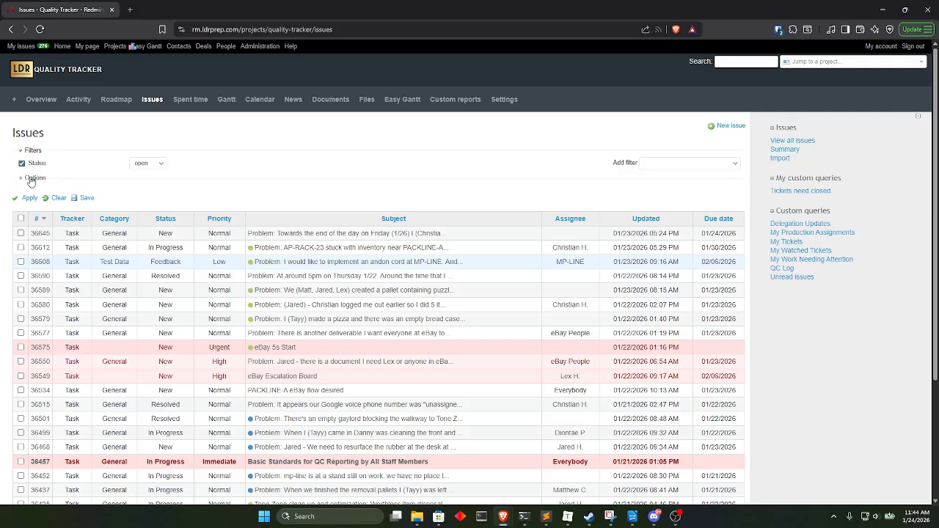
Check which filters can be added to the issue list, and hide and restore the sidebar.
{"action": "left_click", "coordinate": [687, 167]}
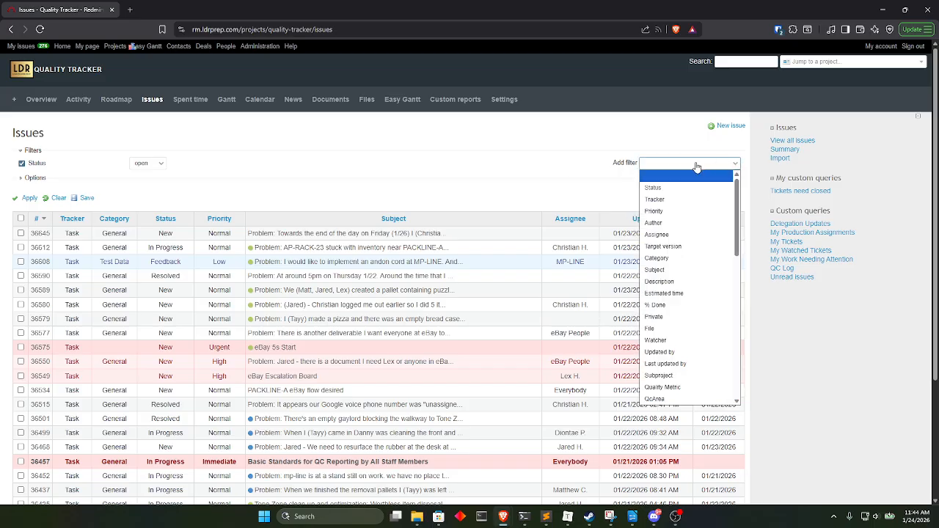
{"action": "left_click", "coordinate": [703, 167]}
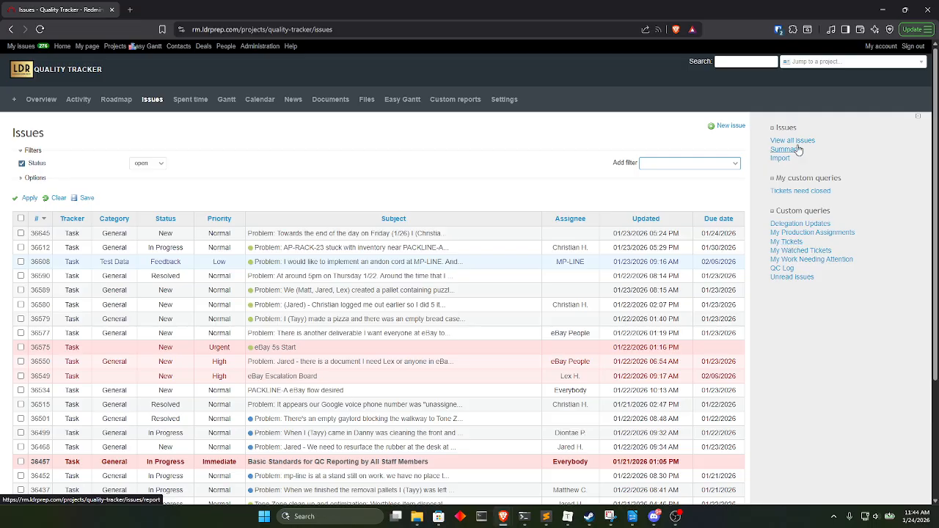
{"action": "left_click", "coordinate": [917, 116]}
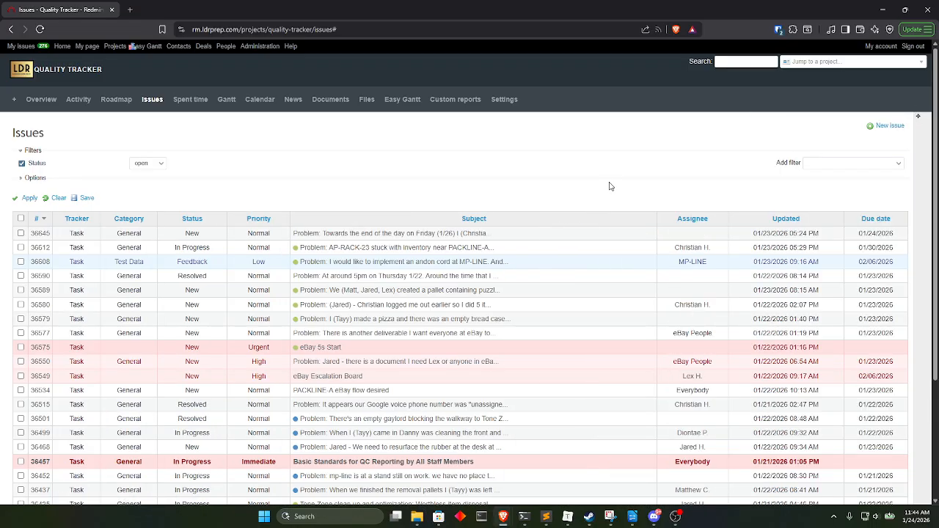
{"action": "left_click", "coordinate": [919, 118]}
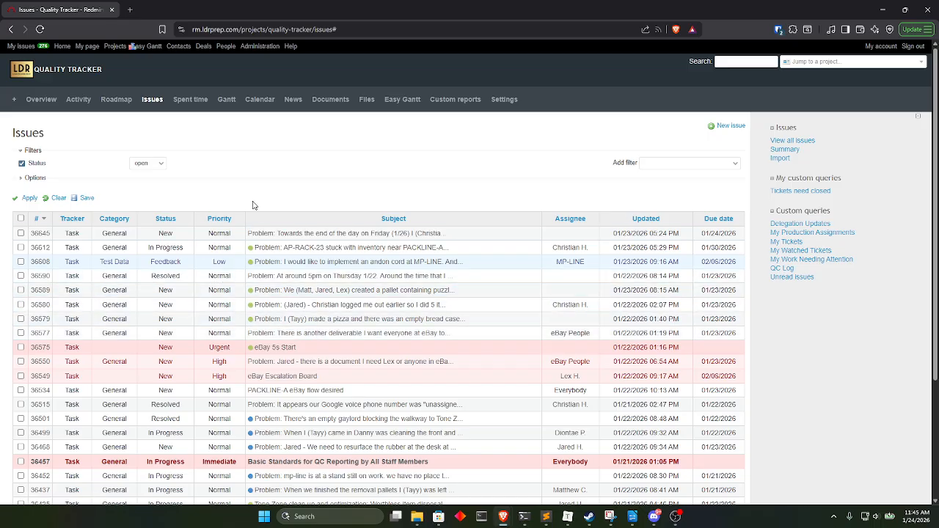
Expand the issue list options, remove Tracker from the selected columns and add it back.
{"action": "left_click", "coordinate": [33, 180]}
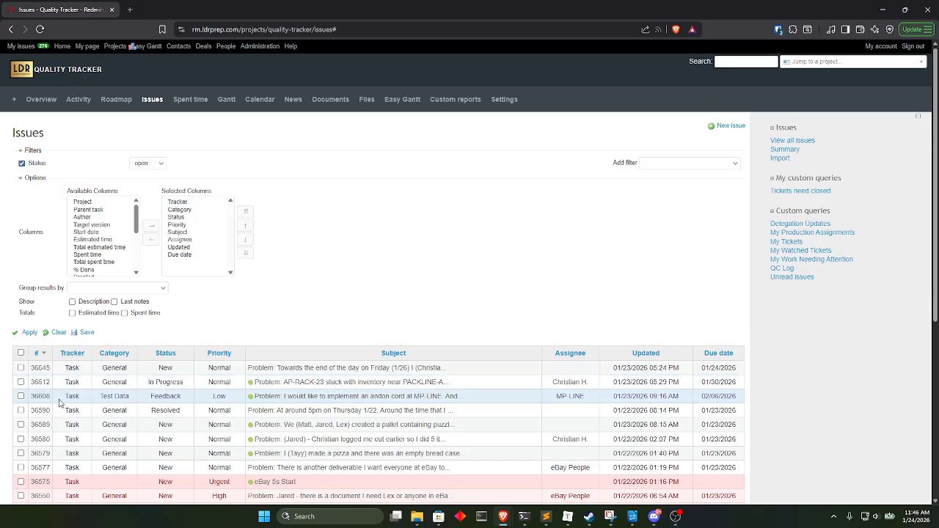
{"action": "scroll", "coordinate": [86, 422], "scroll_direction": "down", "scroll_amount": 5}
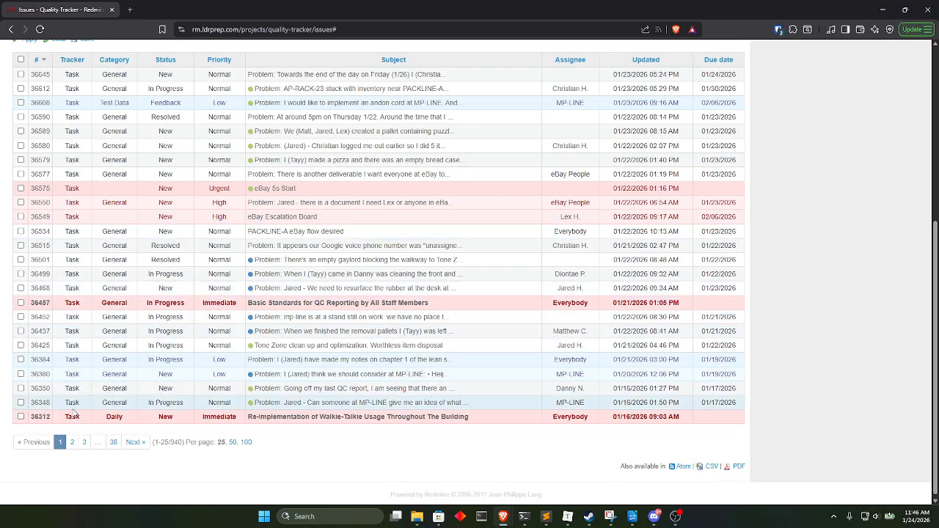
{"action": "scroll", "coordinate": [74, 356], "scroll_direction": "up", "scroll_amount": 5}
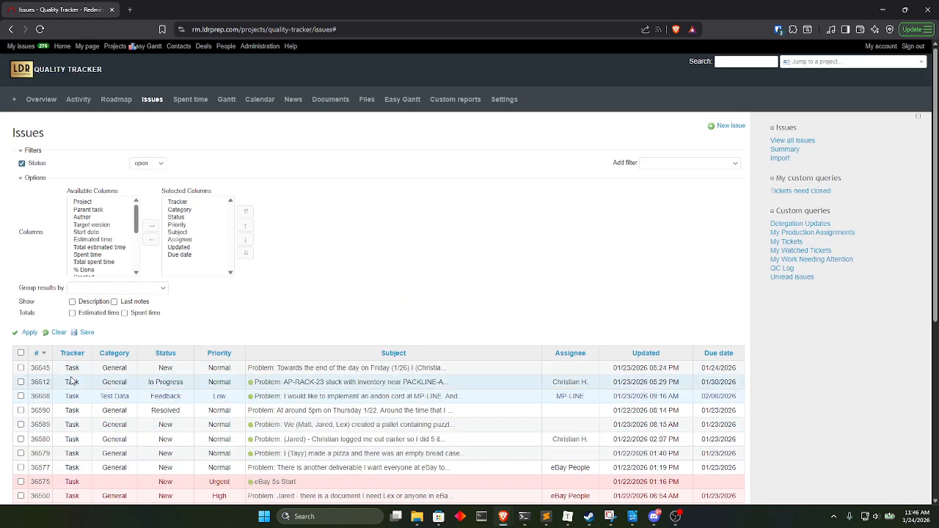
{"action": "left_click", "coordinate": [179, 204]}
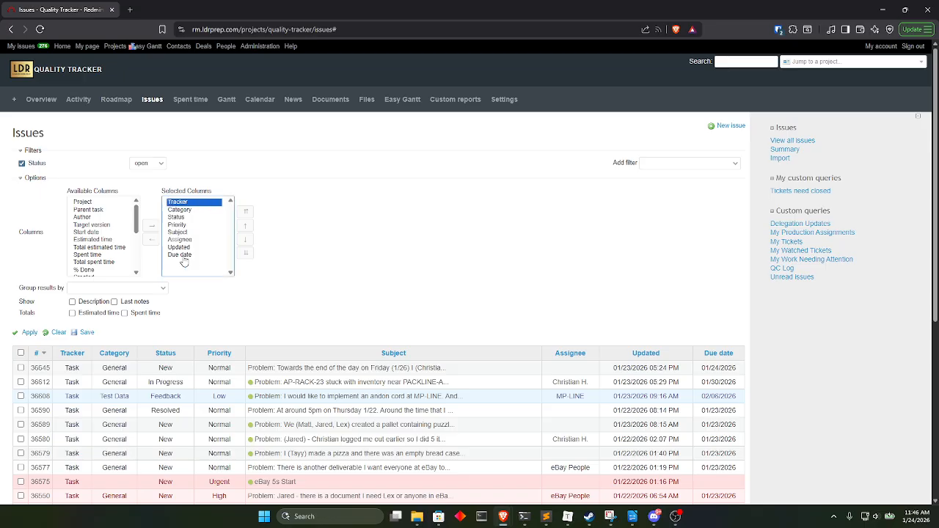
{"action": "left_click", "coordinate": [152, 241]}
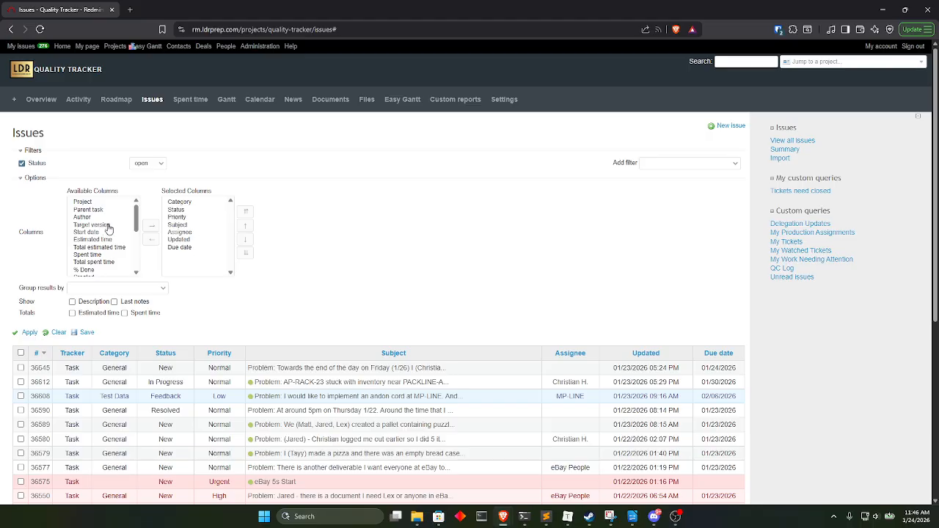
{"action": "scroll", "coordinate": [108, 230], "scroll_direction": "down", "scroll_amount": 10}
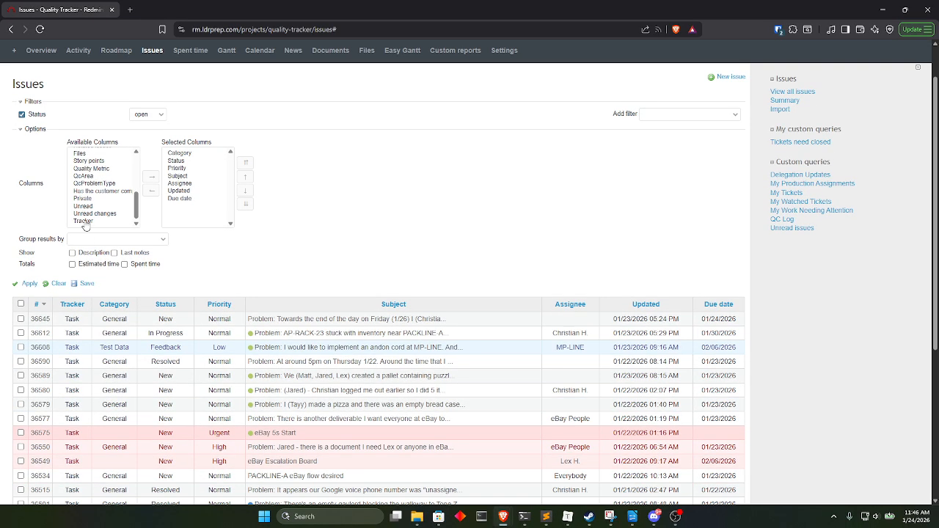
{"action": "left_click", "coordinate": [83, 222]}
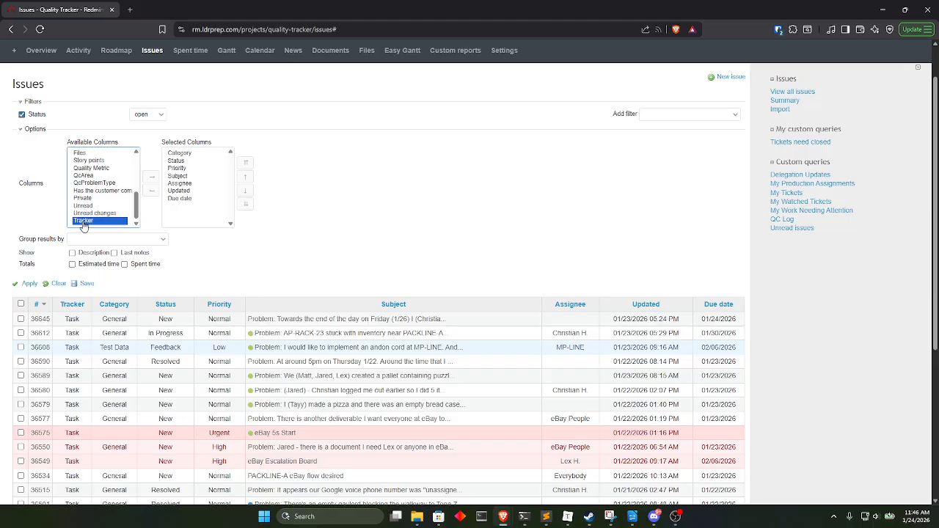
{"action": "left_click", "coordinate": [152, 177]}
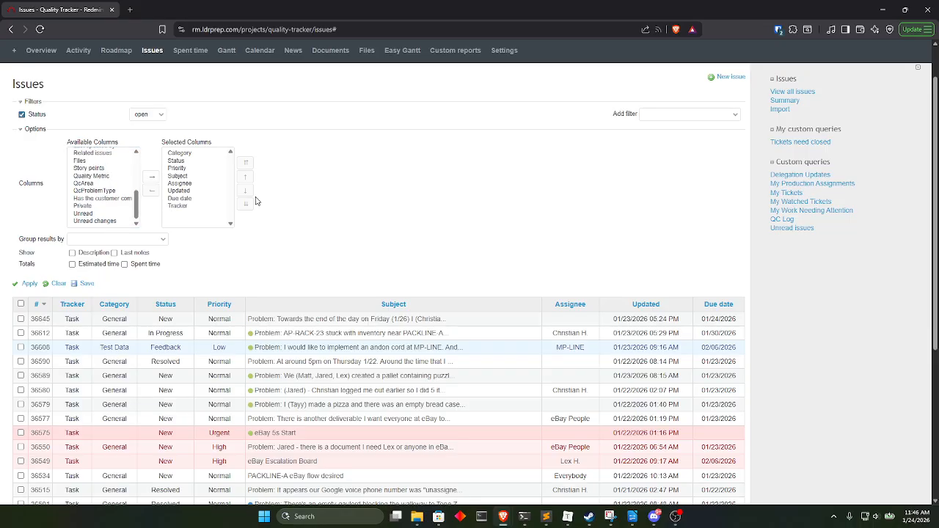
Reorder the selected columns so that Tracker comes directly after Category, and apply the new order to the issue list.
{"action": "left_click", "coordinate": [184, 208]}
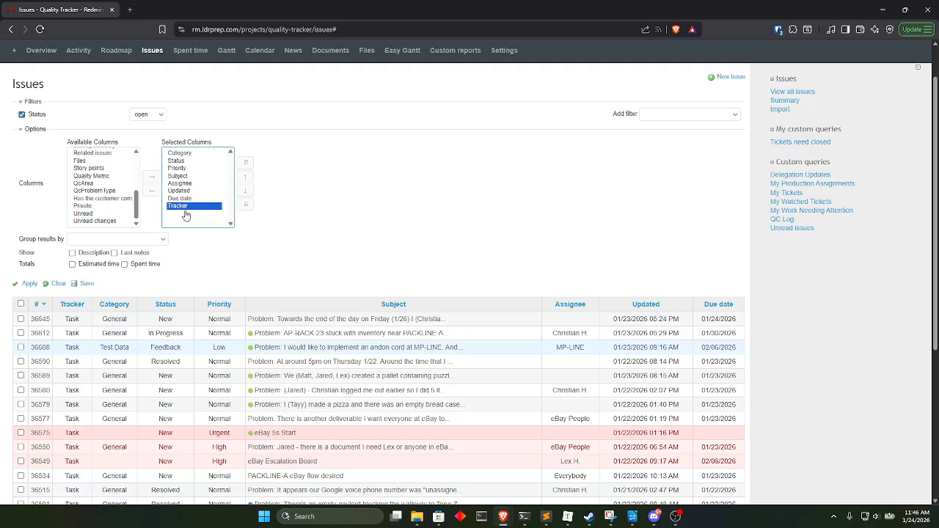
{"action": "left_click", "coordinate": [245, 163]}
{"action": "left_click", "coordinate": [245, 193]}
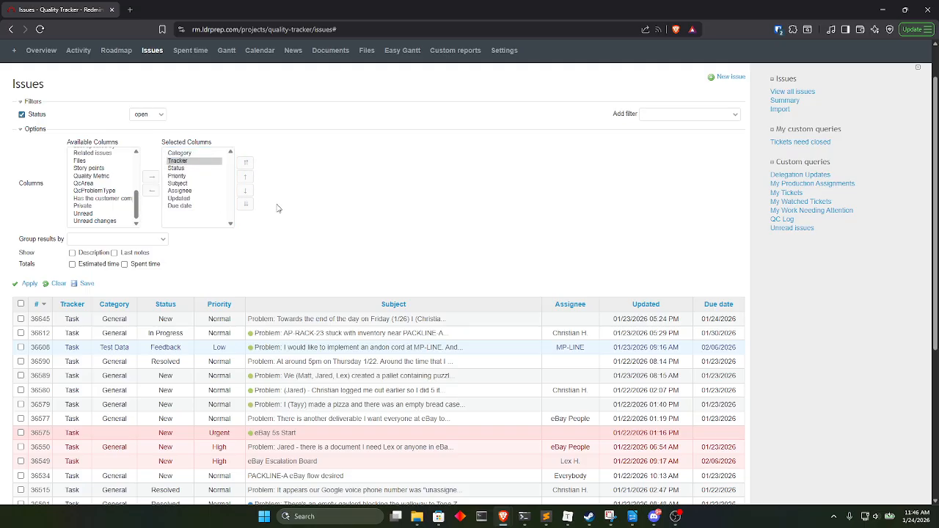
{"action": "left_click", "coordinate": [245, 177]}
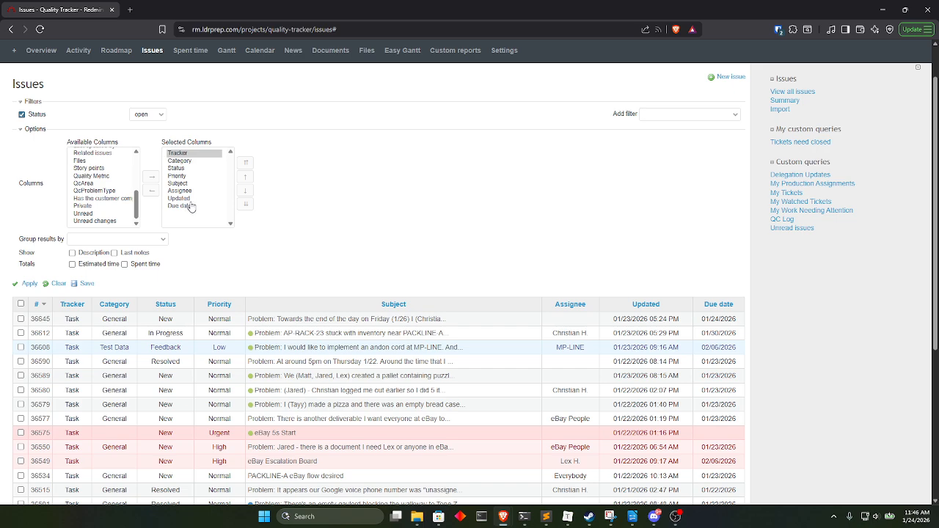
{"action": "left_click", "coordinate": [192, 154]}
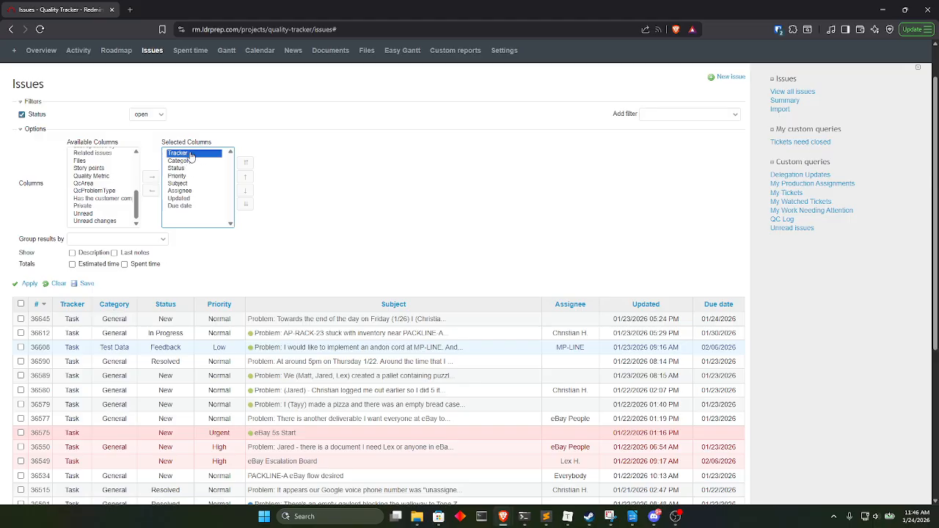
{"action": "left_click", "coordinate": [245, 190]}
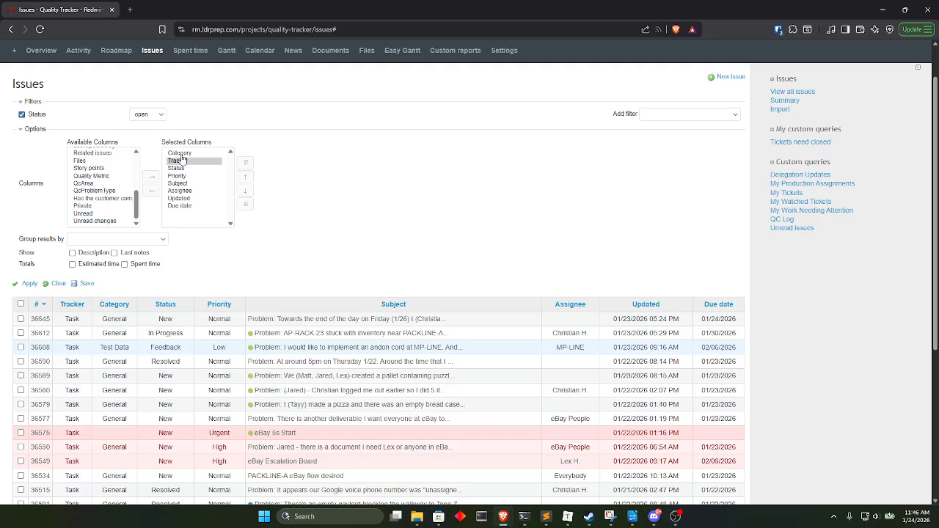
{"action": "left_click", "coordinate": [28, 285]}
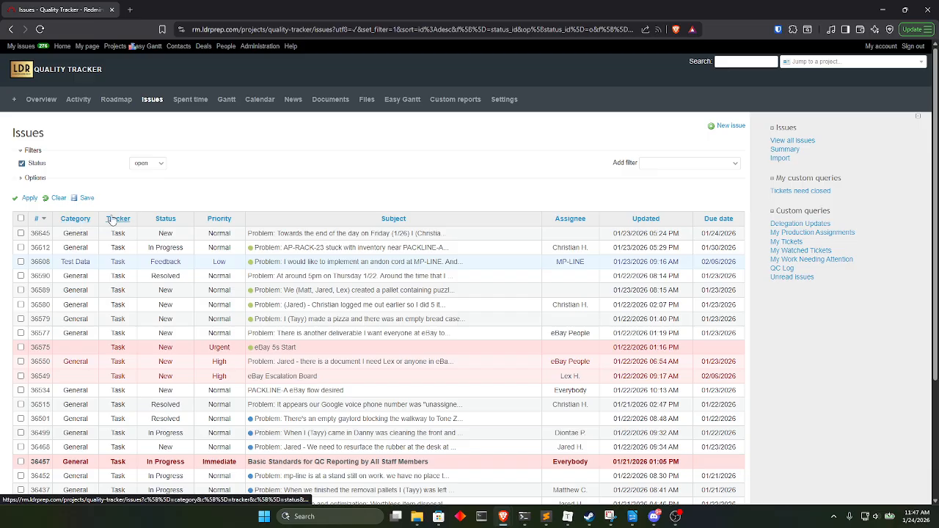
Remove the Tracker column from the issue list and apply the change.
{"action": "left_click", "coordinate": [37, 178]}
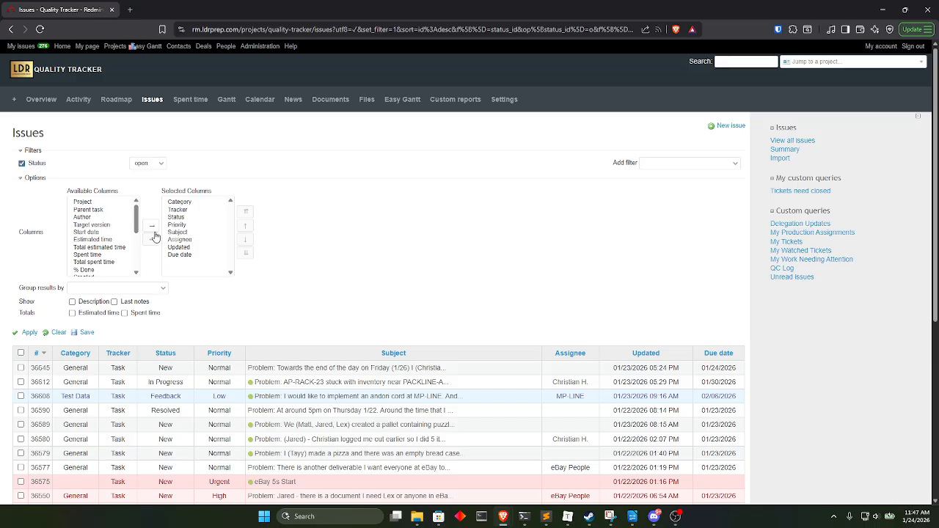
{"action": "left_click", "coordinate": [178, 210]}
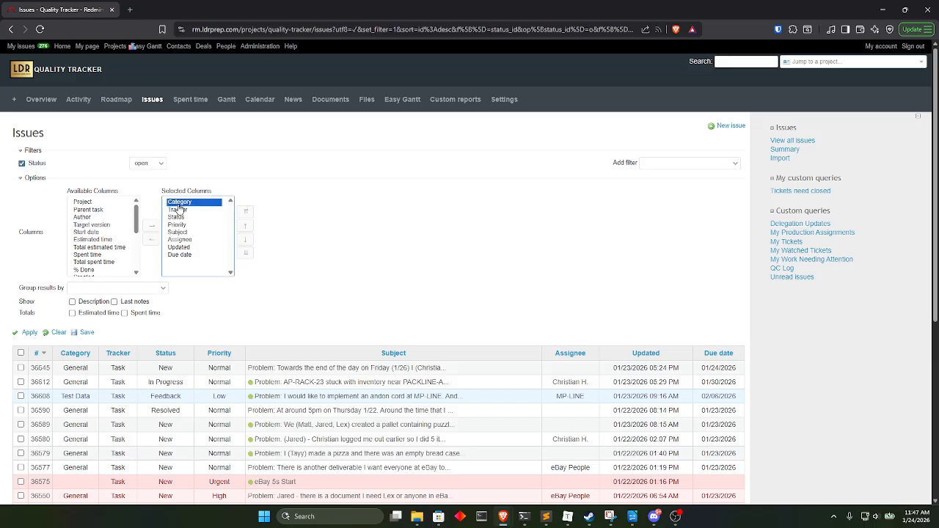
{"action": "left_click", "coordinate": [152, 240]}
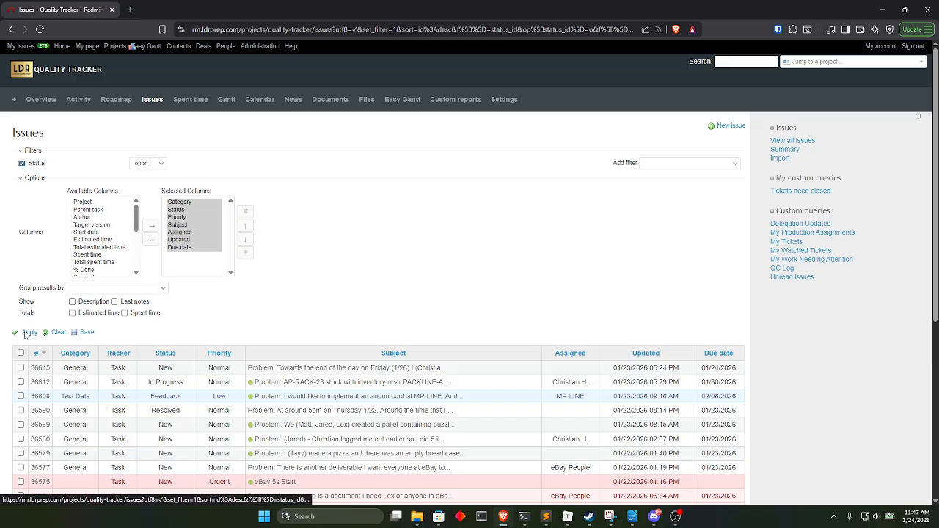
{"action": "left_click", "coordinate": [29, 332]}
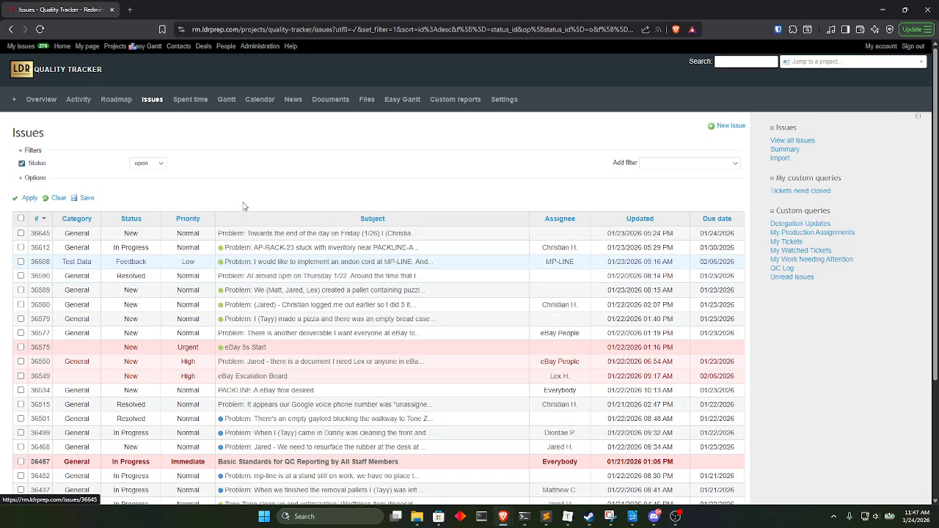
Enable showing the Description under each issue in the list and apply the option.
{"action": "left_click", "coordinate": [35, 178]}
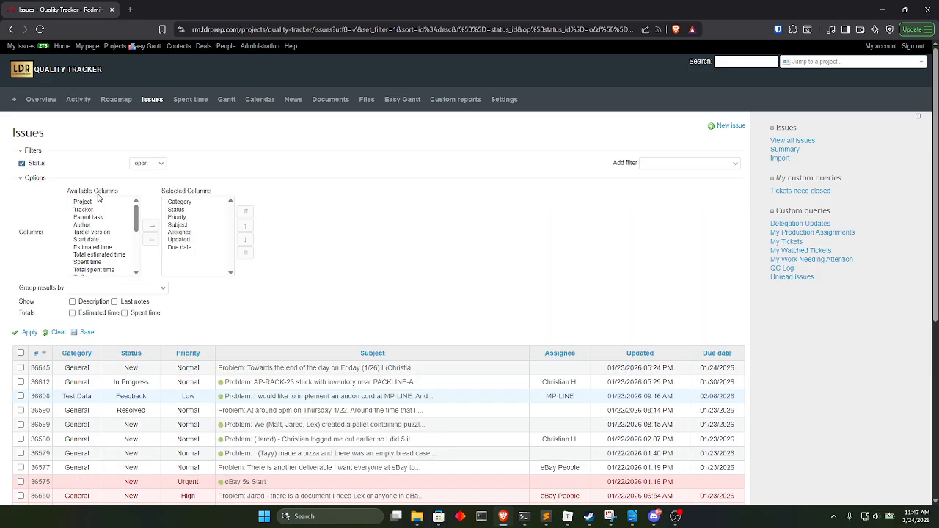
{"action": "left_click", "coordinate": [72, 301]}
{"action": "left_click", "coordinate": [30, 332]}
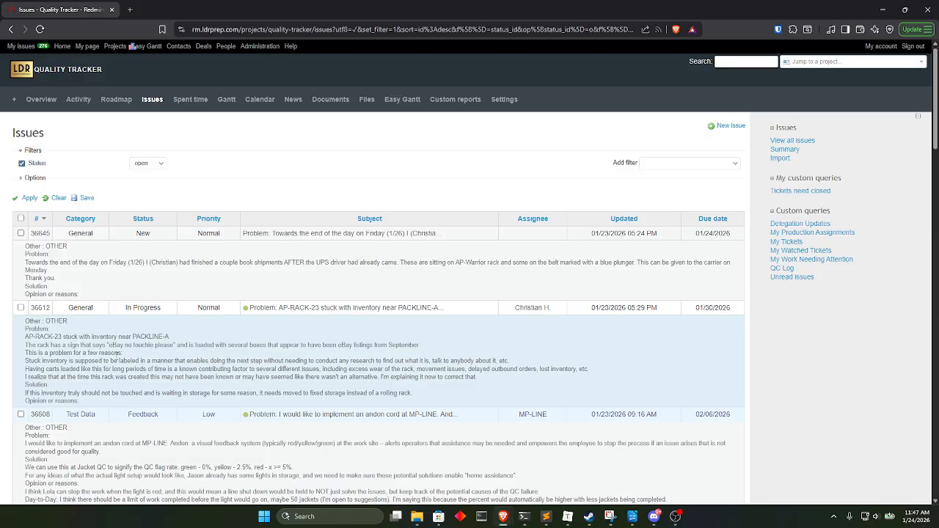
Read through the issue descriptions down to the end of the first results page.
{"action": "scroll", "coordinate": [258, 360], "scroll_direction": "down", "scroll_amount": 3}
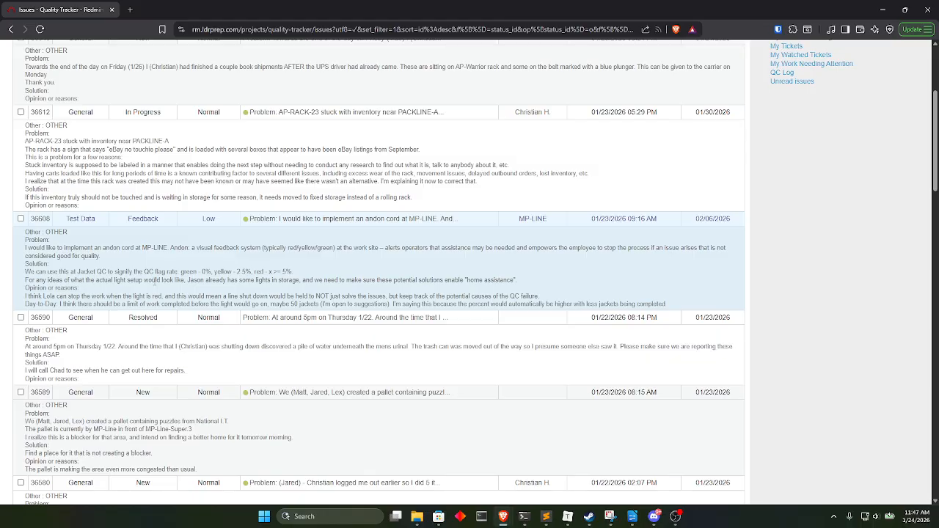
{"action": "scroll", "coordinate": [211, 290], "scroll_direction": "down", "scroll_amount": 3}
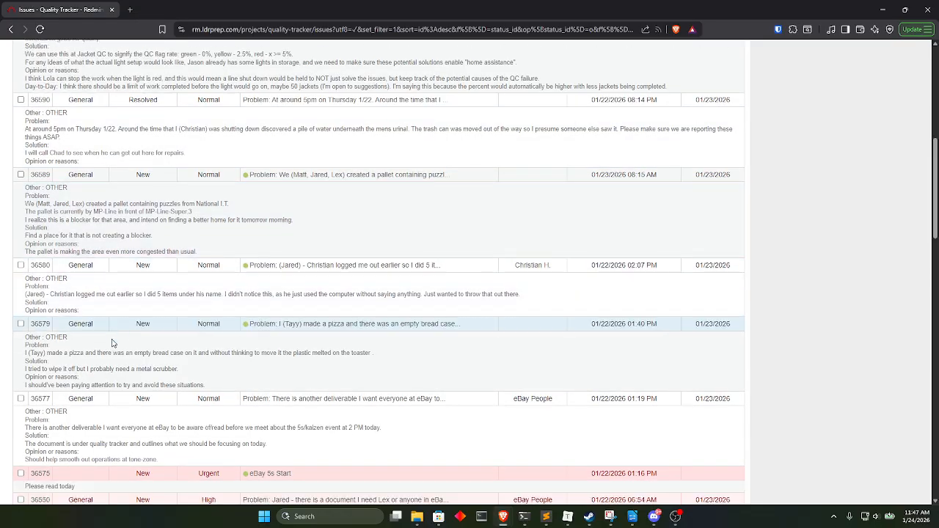
{"action": "scroll", "coordinate": [113, 343], "scroll_direction": "down", "scroll_amount": 6}
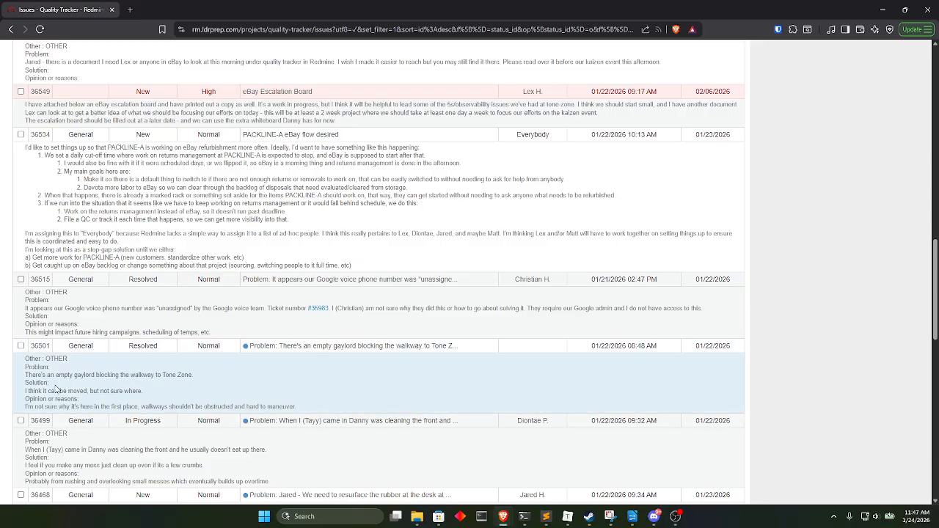
{"action": "scroll", "coordinate": [330, 388], "scroll_direction": "down", "scroll_amount": 3}
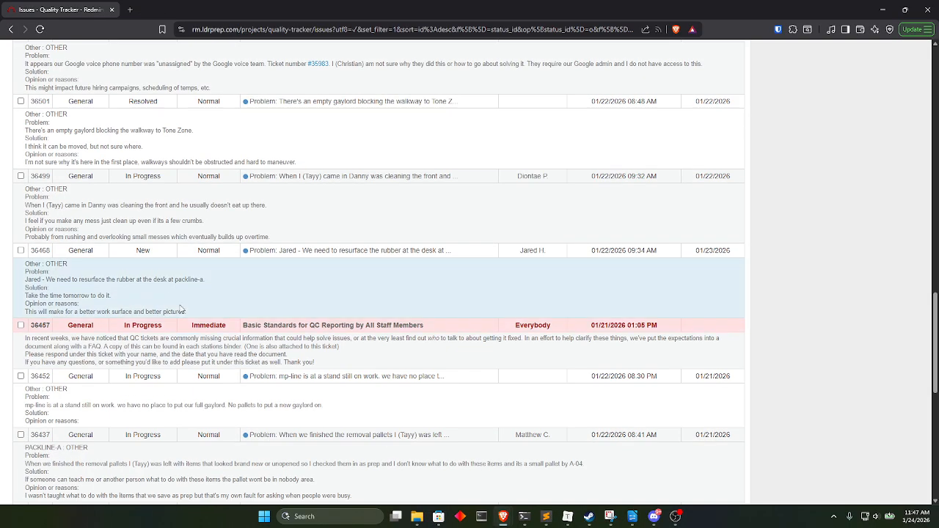
{"action": "scroll", "coordinate": [154, 274], "scroll_direction": "down", "scroll_amount": 2}
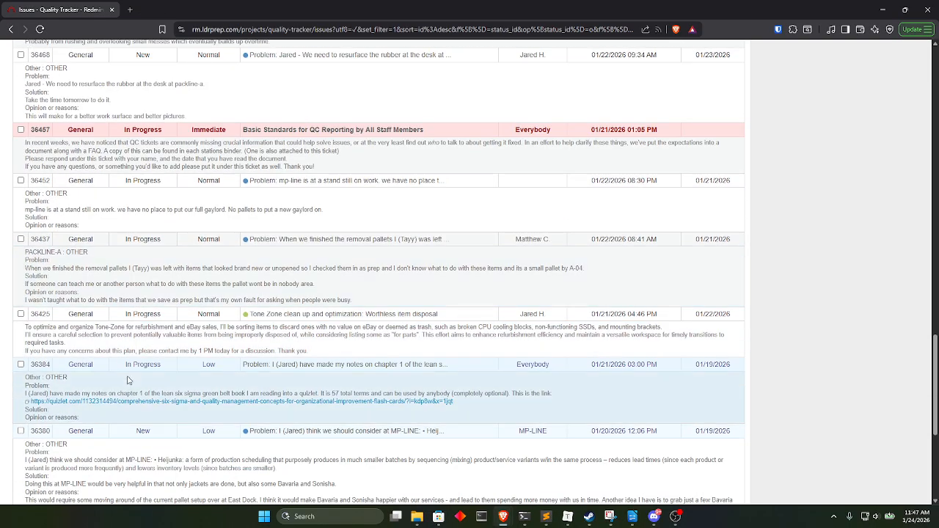
{"action": "scroll", "coordinate": [134, 481], "scroll_direction": "down", "scroll_amount": 3}
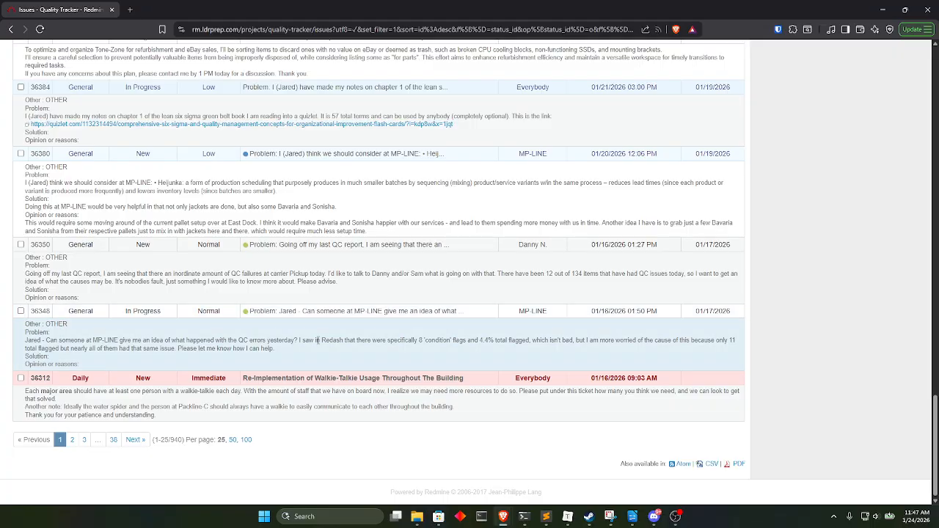
Look through the available issue filters and add the Updated by filter to the issue list.
{"action": "scroll", "coordinate": [215, 378], "scroll_direction": "up", "scroll_amount": 10}
{"action": "scroll", "coordinate": [128, 324], "scroll_direction": "up", "scroll_amount": 15}
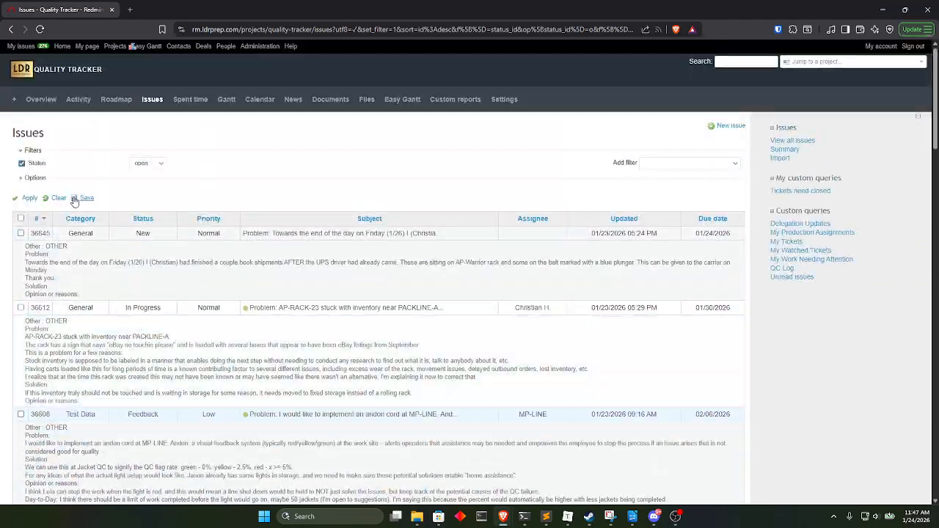
{"action": "left_click", "coordinate": [35, 179]}
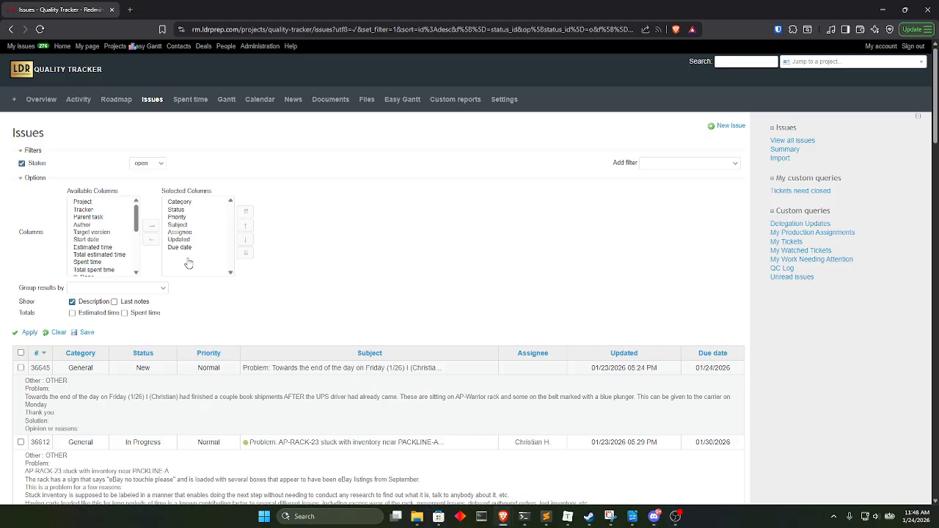
{"action": "left_click", "coordinate": [674, 166]}
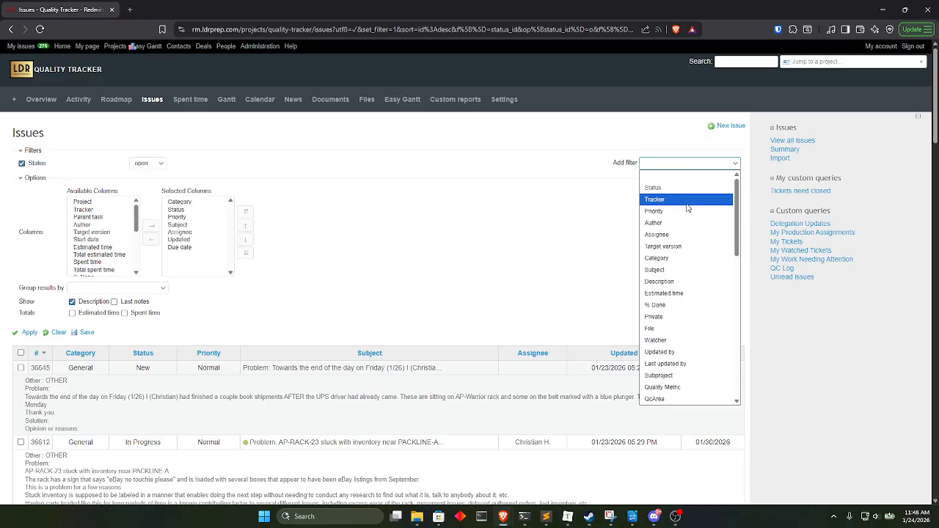
{"action": "scroll", "coordinate": [693, 217], "scroll_direction": "down", "scroll_amount": 3}
{"action": "scroll", "coordinate": [697, 223], "scroll_direction": "down", "scroll_amount": 6}
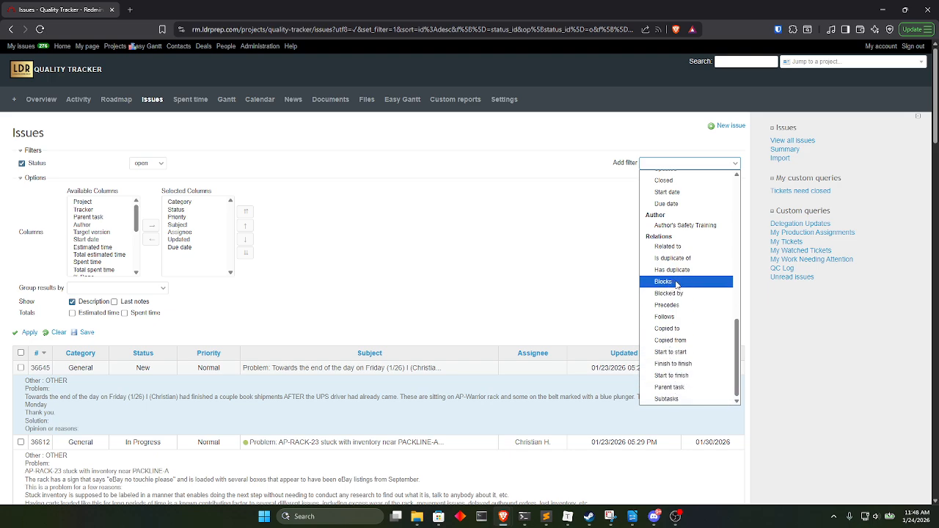
{"action": "scroll", "coordinate": [682, 308], "scroll_direction": "up", "scroll_amount": 5}
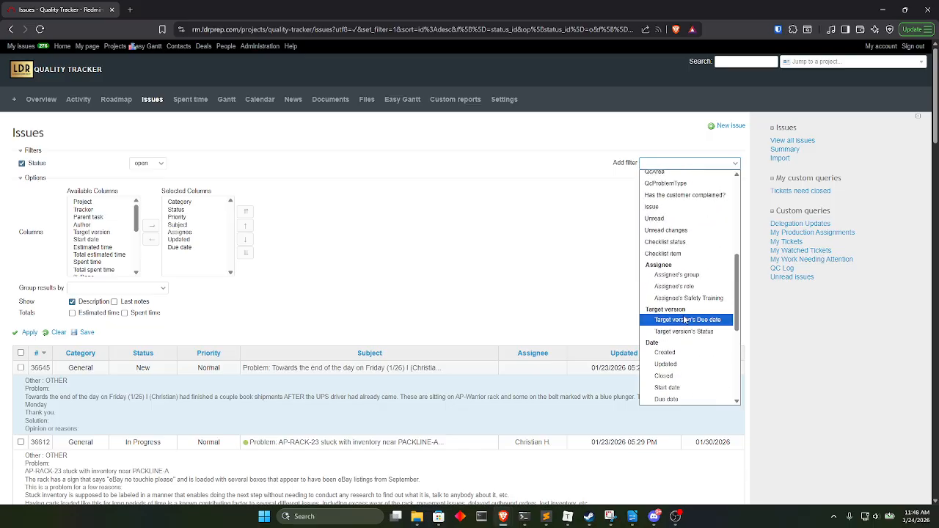
{"action": "scroll", "coordinate": [685, 214], "scroll_direction": "up", "scroll_amount": 5}
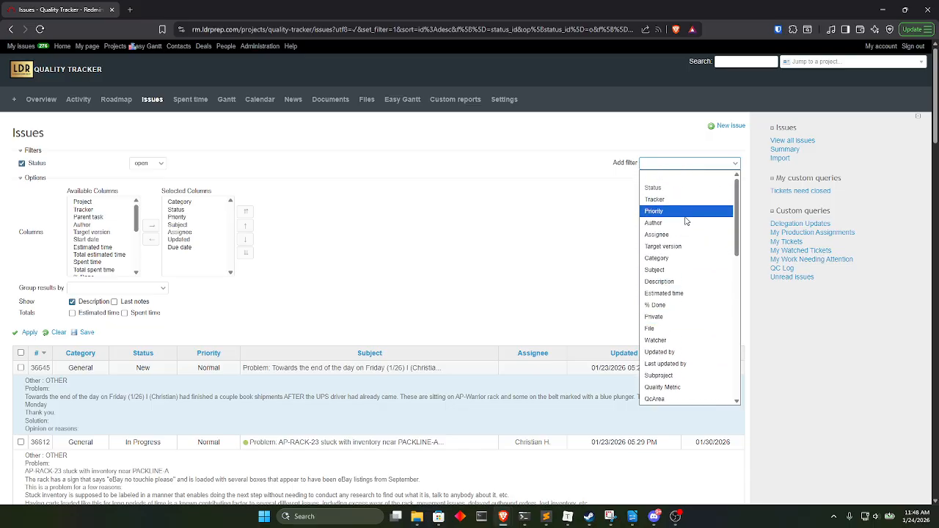
{"action": "scroll", "coordinate": [686, 224], "scroll_direction": "down", "scroll_amount": 3}
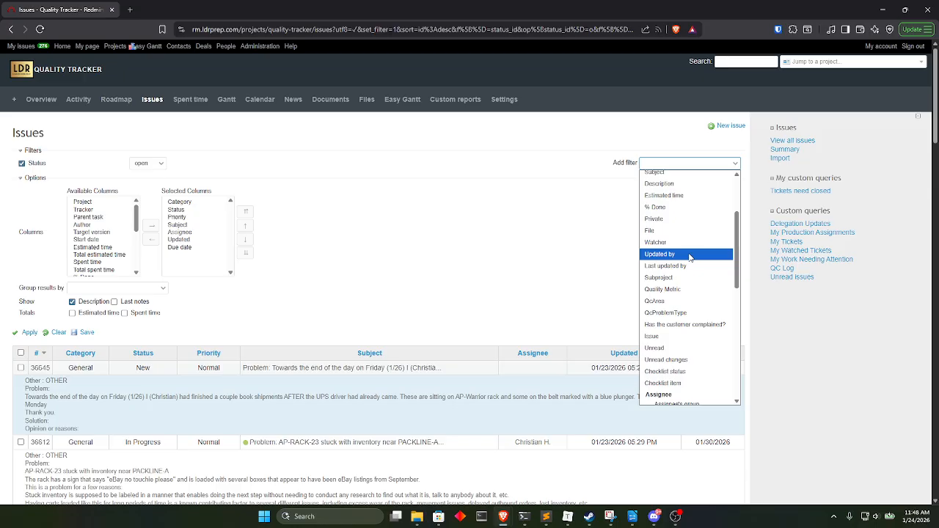
{"action": "left_click", "coordinate": [690, 254]}
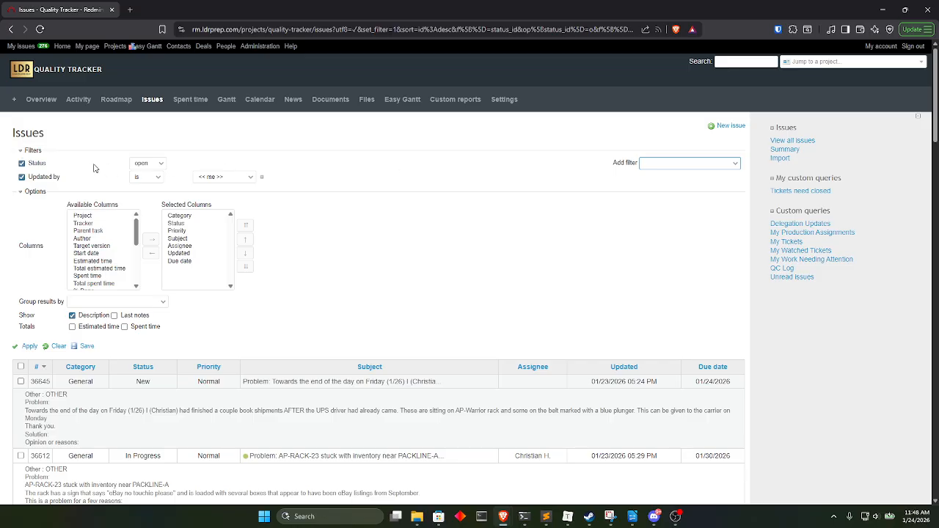
Check the operator and user choices of the Updated by filter and disable that filter.
{"action": "left_click", "coordinate": [150, 178]}
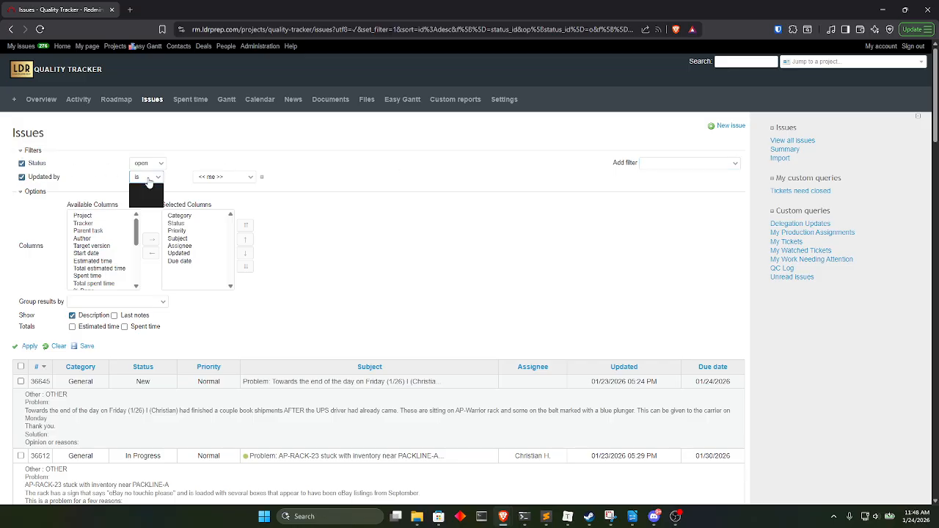
{"action": "left_click", "coordinate": [235, 177]}
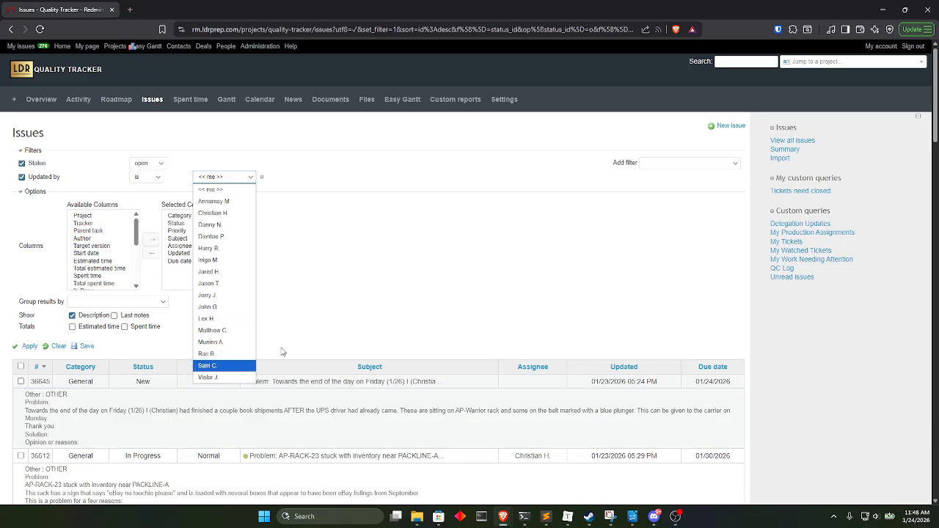
{"action": "left_click", "coordinate": [326, 224]}
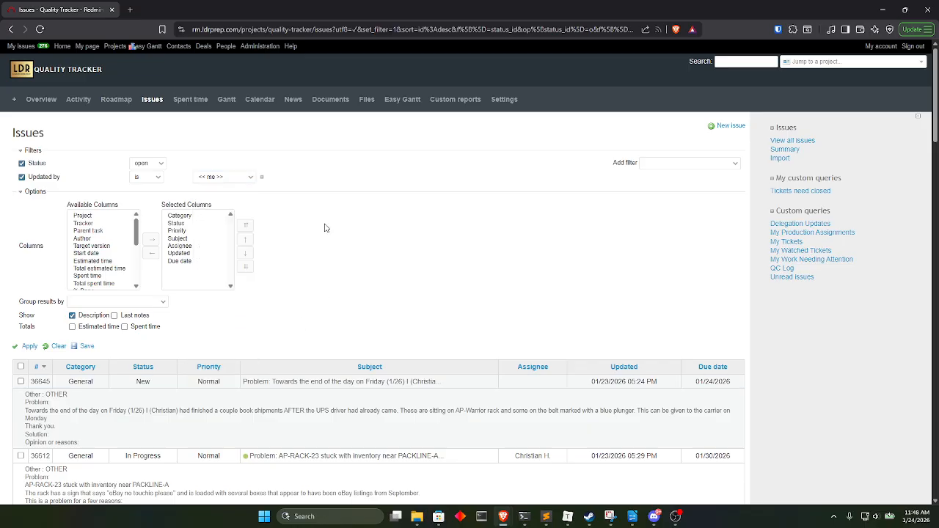
{"action": "left_click", "coordinate": [22, 177]}
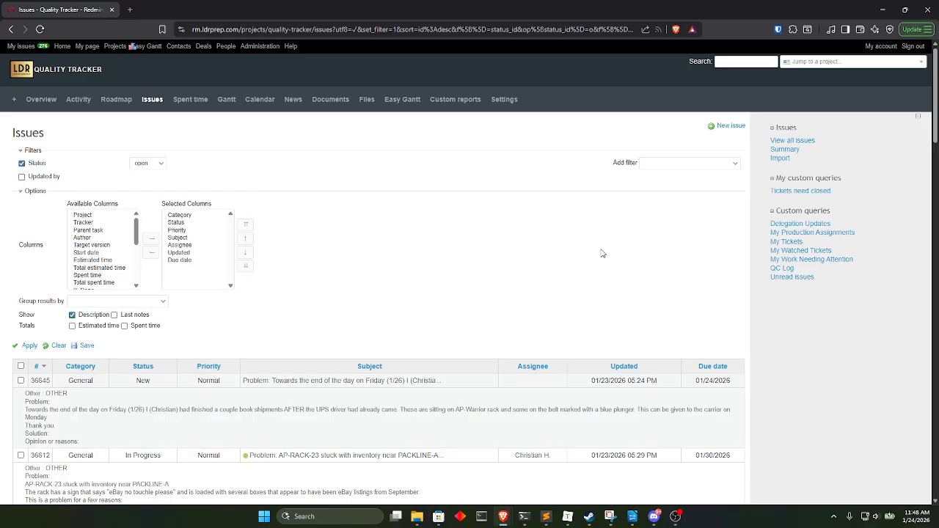
Add the Updated date filter to the issue list's filters.
{"action": "left_click", "coordinate": [671, 163]}
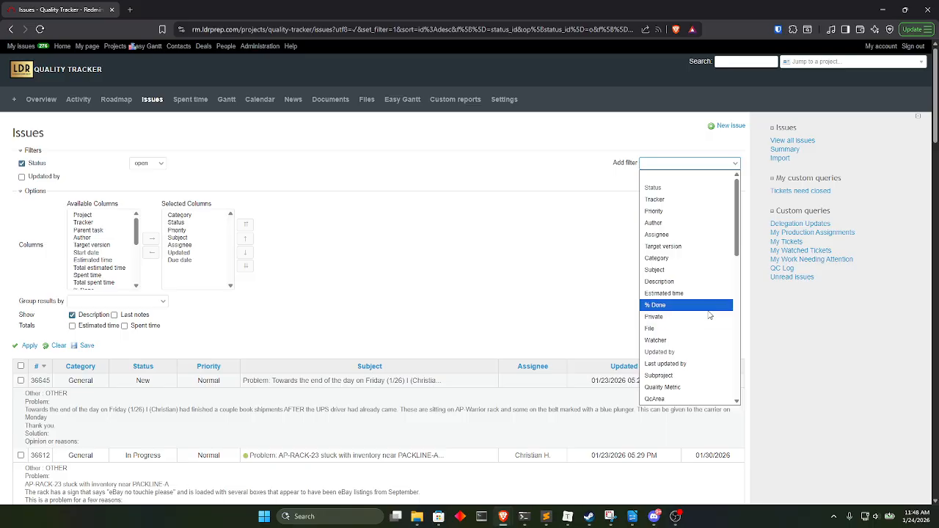
{"action": "scroll", "coordinate": [709, 315], "scroll_direction": "down", "scroll_amount": 3}
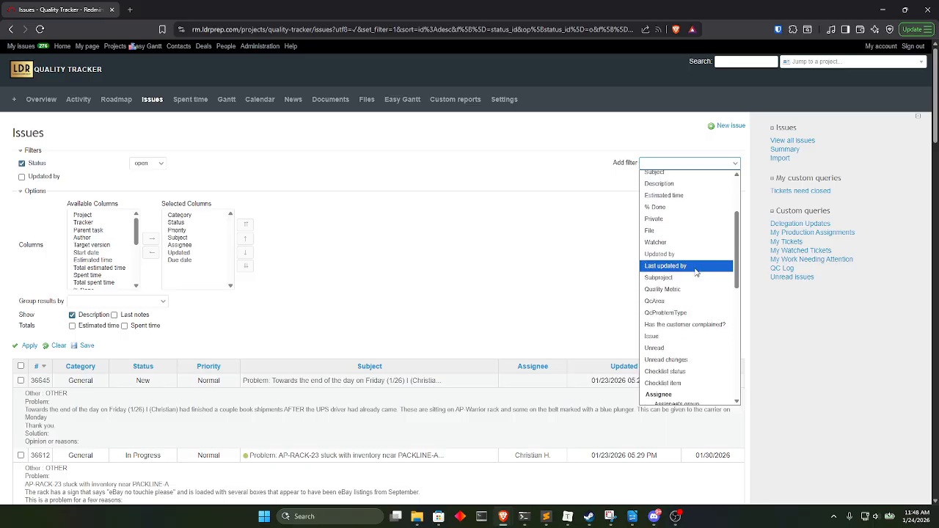
{"action": "scroll", "coordinate": [690, 329], "scroll_direction": "up", "scroll_amount": 3}
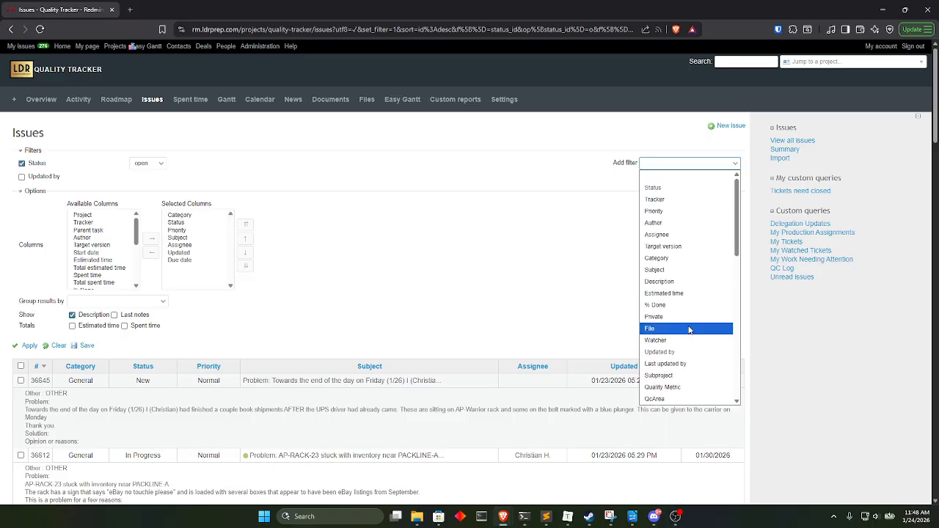
{"action": "scroll", "coordinate": [690, 329], "scroll_direction": "down", "scroll_amount": 10}
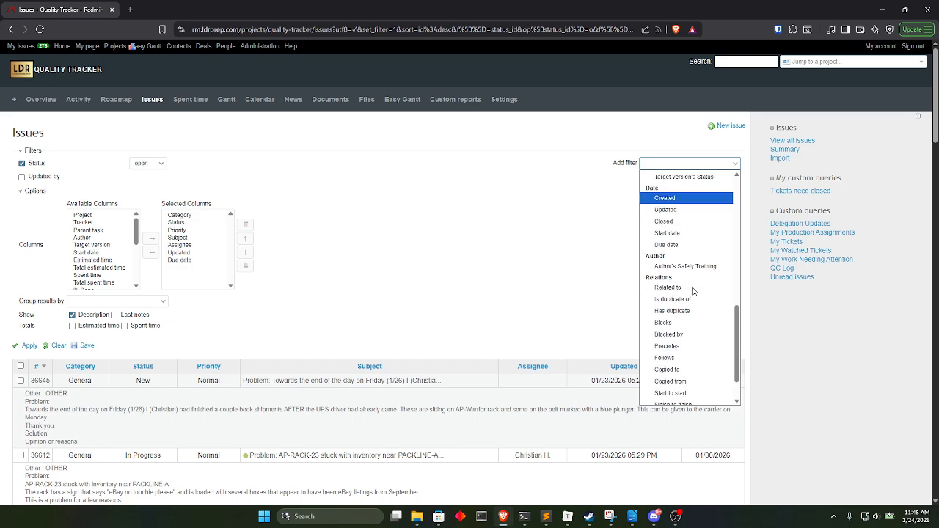
{"action": "scroll", "coordinate": [694, 292], "scroll_direction": "up", "scroll_amount": 2}
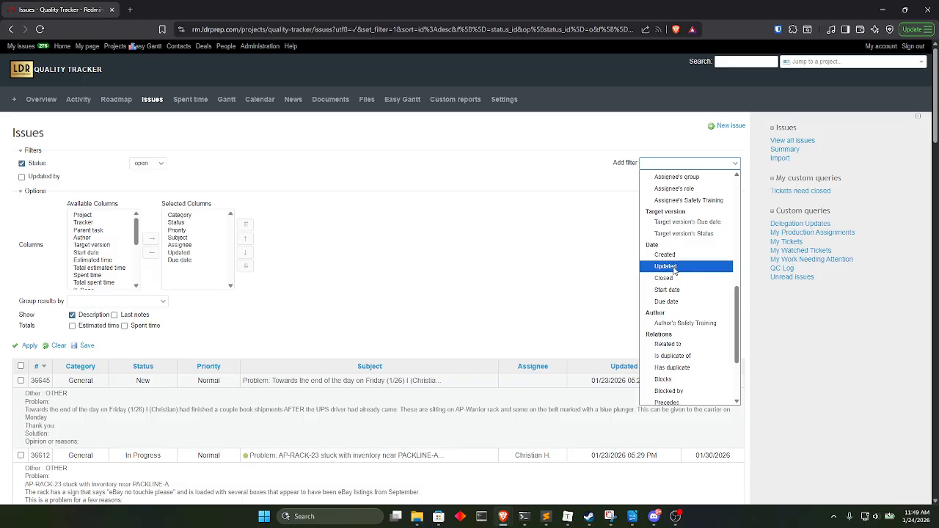
{"action": "left_click", "coordinate": [681, 268]}
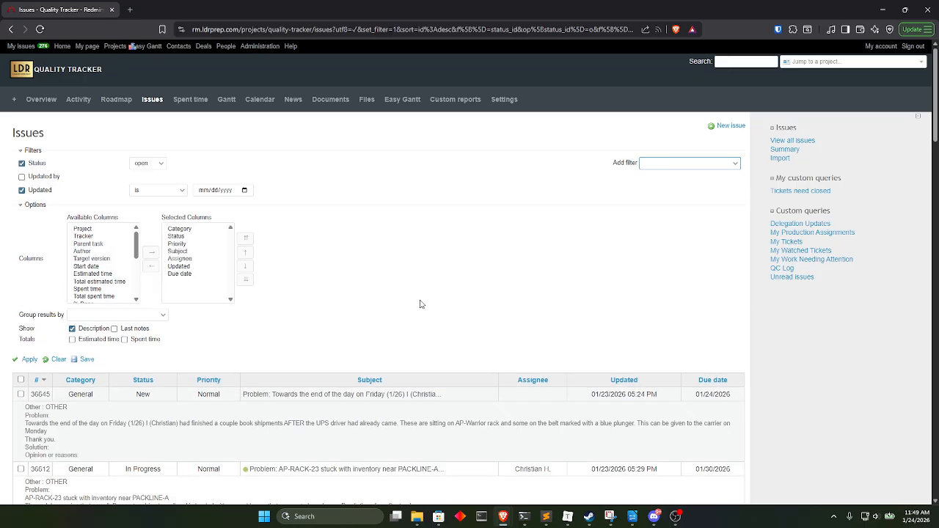
Set the Updated filter to the exact date 01/24/2026 and apply it to the issue list.
{"action": "left_click", "coordinate": [246, 190]}
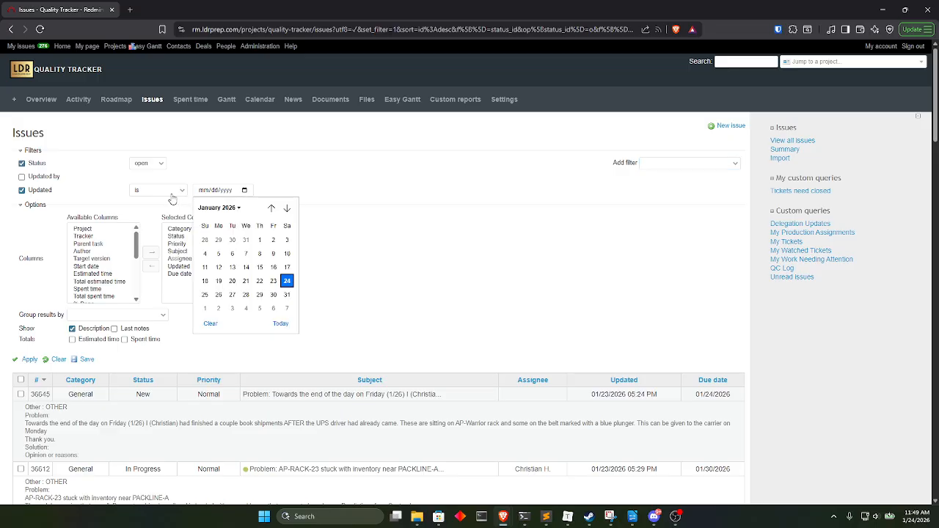
{"action": "left_click", "coordinate": [287, 281]}
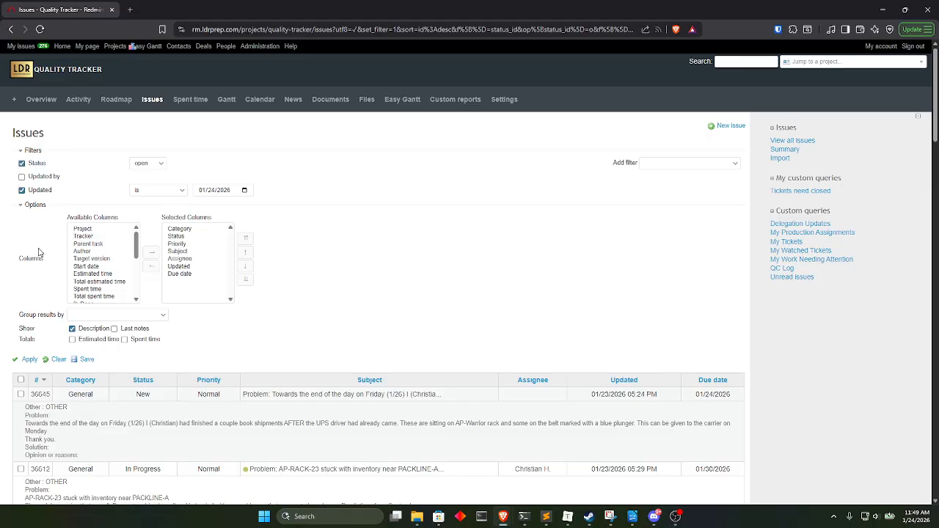
{"action": "left_click", "coordinate": [28, 359]}
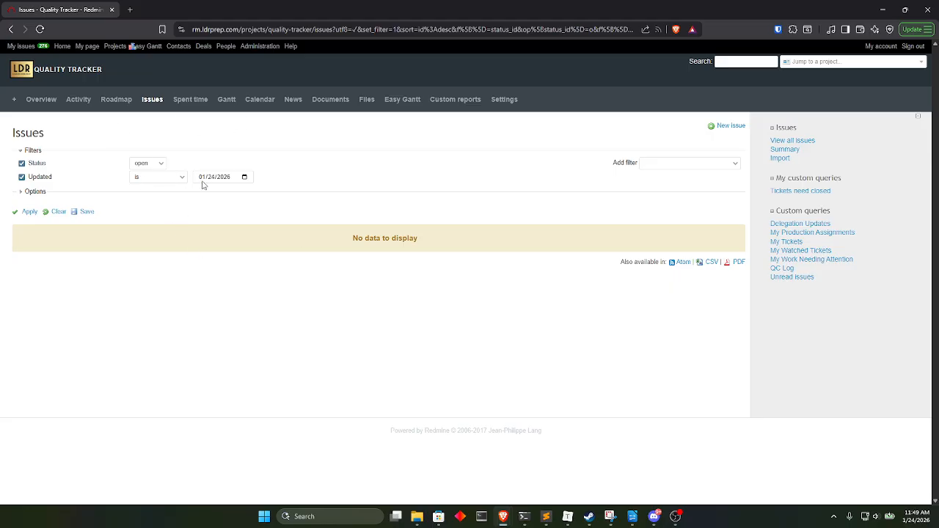
Set the Updated filter's date to 01/22/2026, apply it, and look over the matching issues.
{"action": "left_click", "coordinate": [245, 178]}
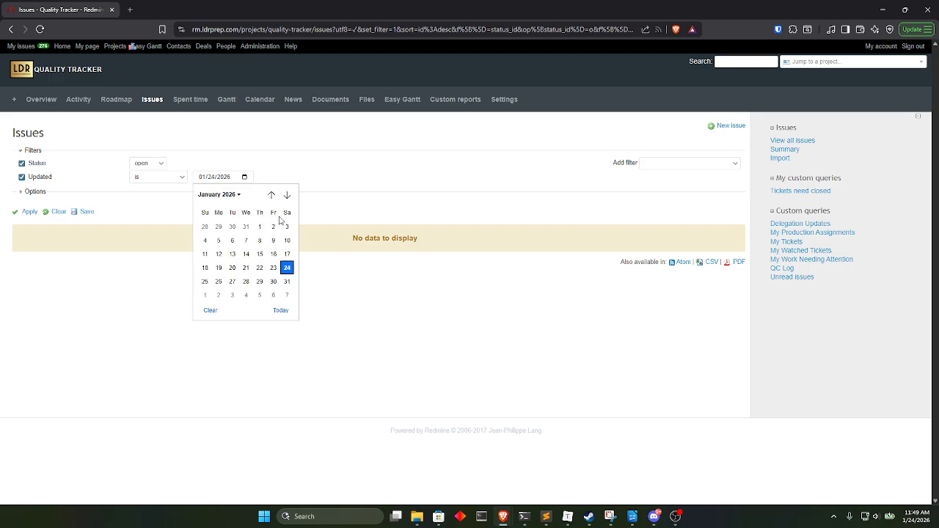
{"action": "left_click", "coordinate": [259, 267]}
{"action": "left_click", "coordinate": [30, 212]}
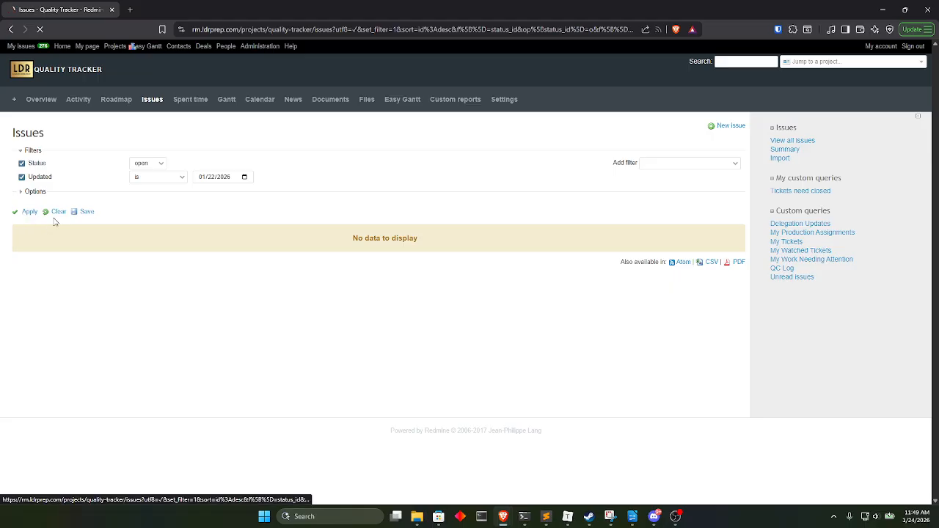
{"action": "scroll", "coordinate": [167, 259], "scroll_direction": "down", "scroll_amount": 10}
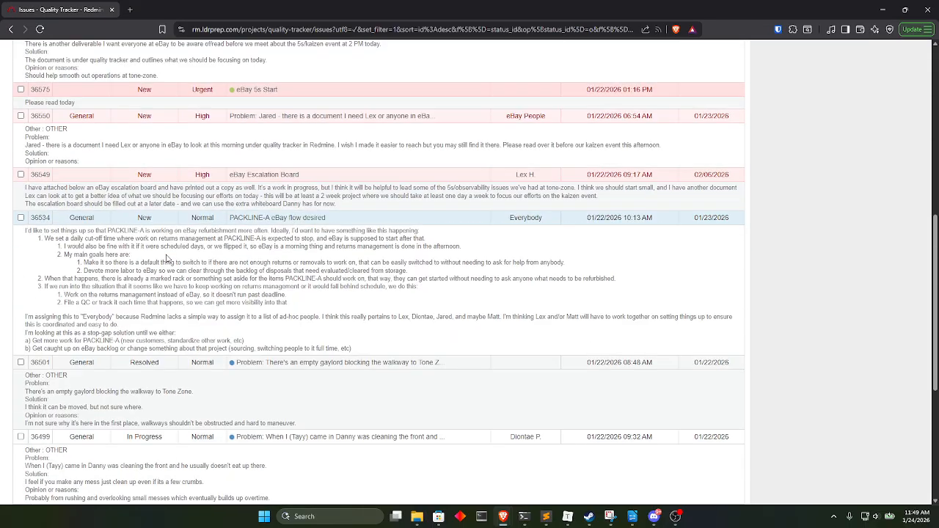
{"action": "scroll", "coordinate": [168, 258], "scroll_direction": "down", "scroll_amount": 4}
{"action": "scroll", "coordinate": [167, 258], "scroll_direction": "up", "scroll_amount": 4}
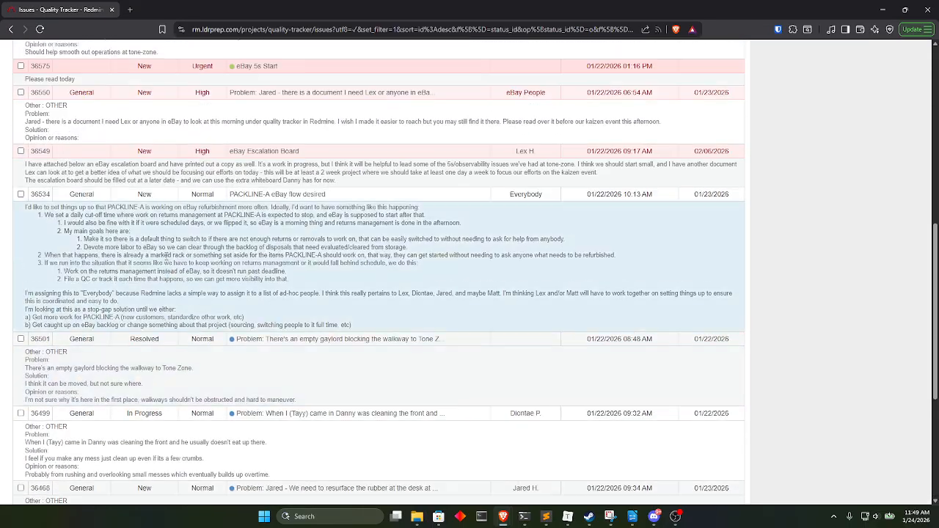
{"action": "scroll", "coordinate": [167, 257], "scroll_direction": "up", "scroll_amount": 10}
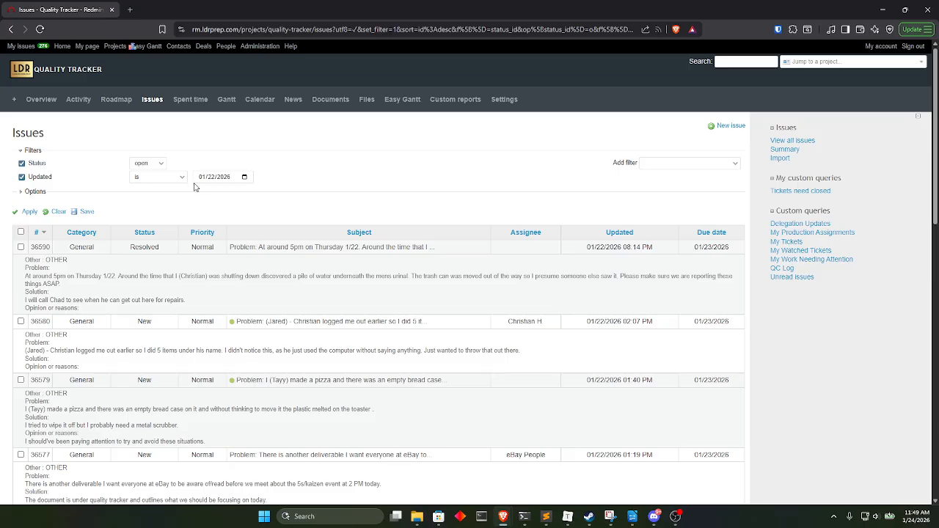
Set the Updated filter to less than 5 days ago and apply it to the issue list.
{"action": "left_click", "coordinate": [182, 179]}
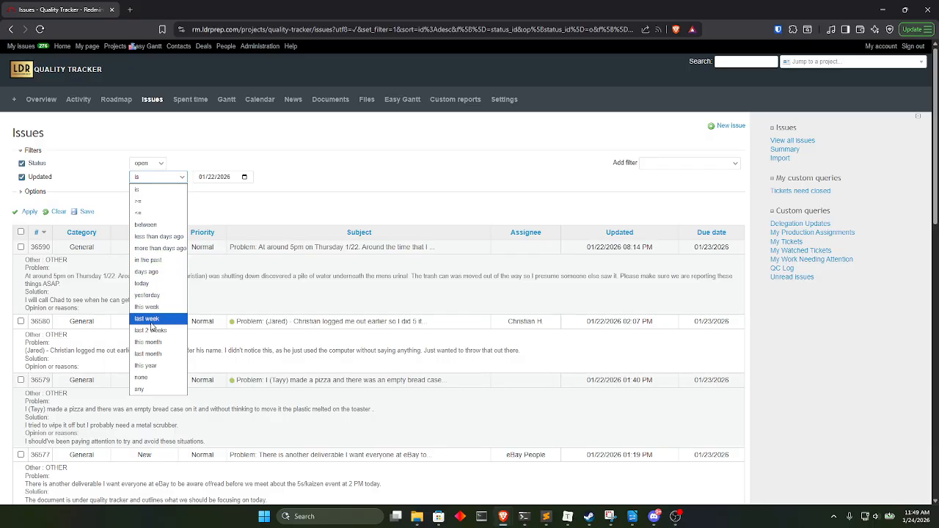
{"action": "left_click", "coordinate": [160, 237]}
{"action": "left_click", "coordinate": [212, 177]}
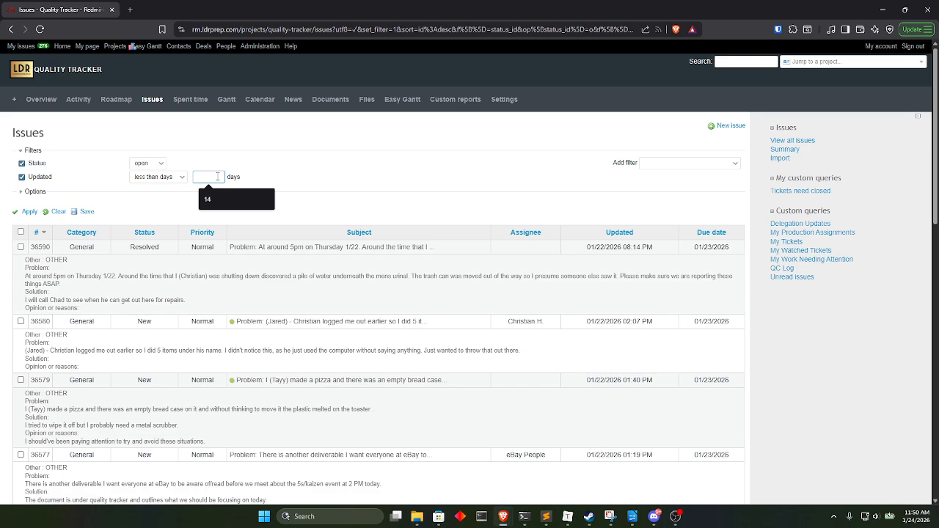
{"action": "type", "text": "5"}
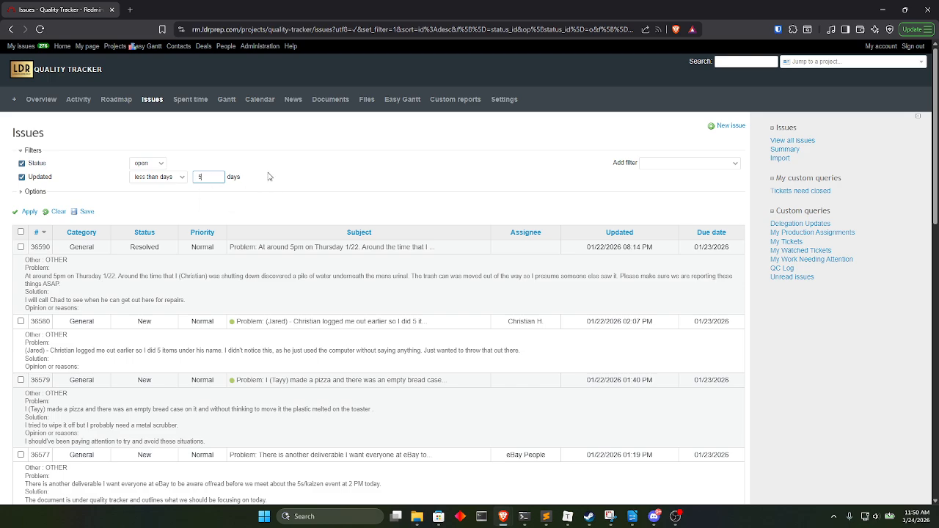
{"action": "left_click", "coordinate": [28, 211]}
Review the issues updated within the last 5 days, checking the list's extent and the descriptions of its newest tickets.
{"action": "scroll", "coordinate": [169, 218], "scroll_direction": "down", "scroll_amount": 10}
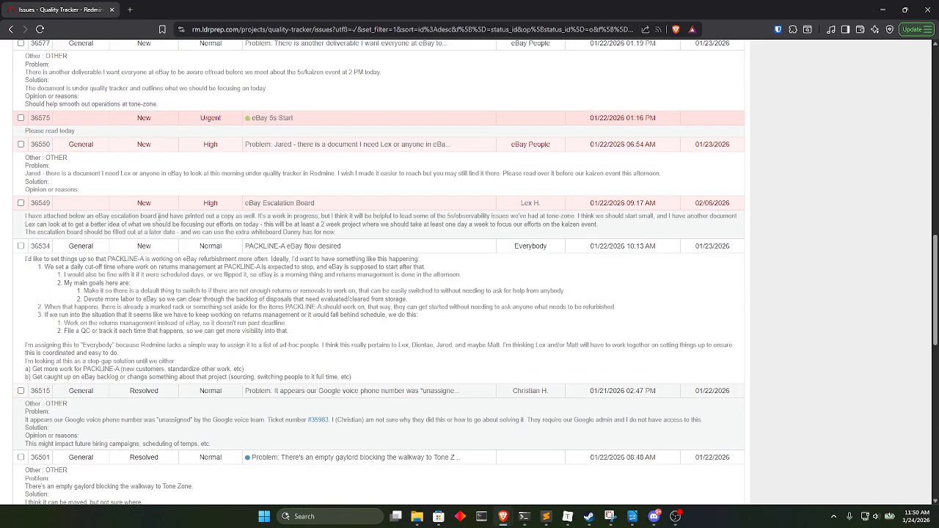
{"action": "scroll", "coordinate": [159, 218], "scroll_direction": "down", "scroll_amount": 10}
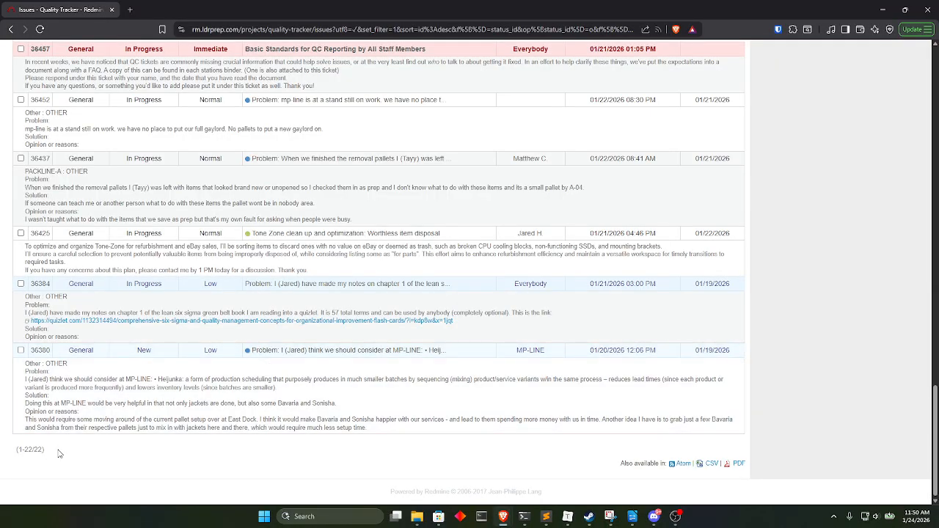
{"action": "scroll", "coordinate": [166, 389], "scroll_direction": "up", "scroll_amount": 1}
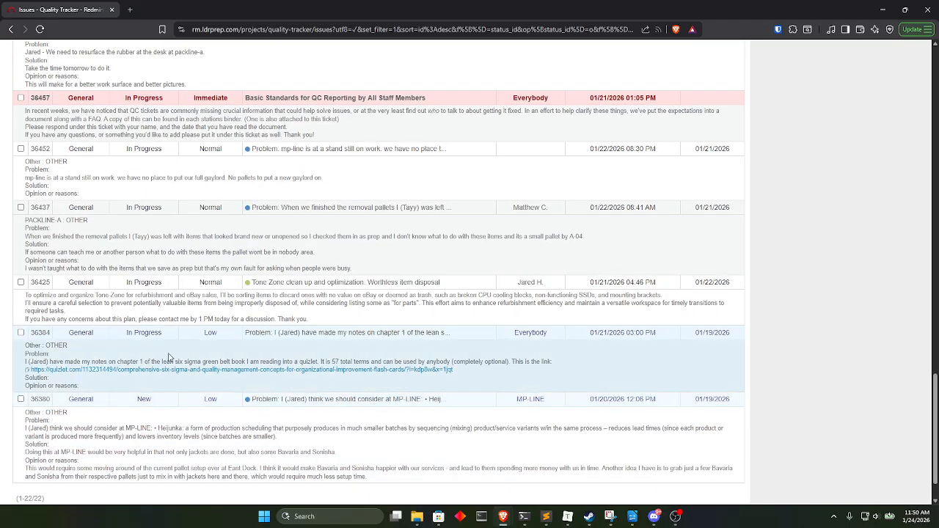
{"action": "scroll", "coordinate": [169, 356], "scroll_direction": "up", "scroll_amount": 2}
{"action": "scroll", "coordinate": [169, 353], "scroll_direction": "up", "scroll_amount": 8}
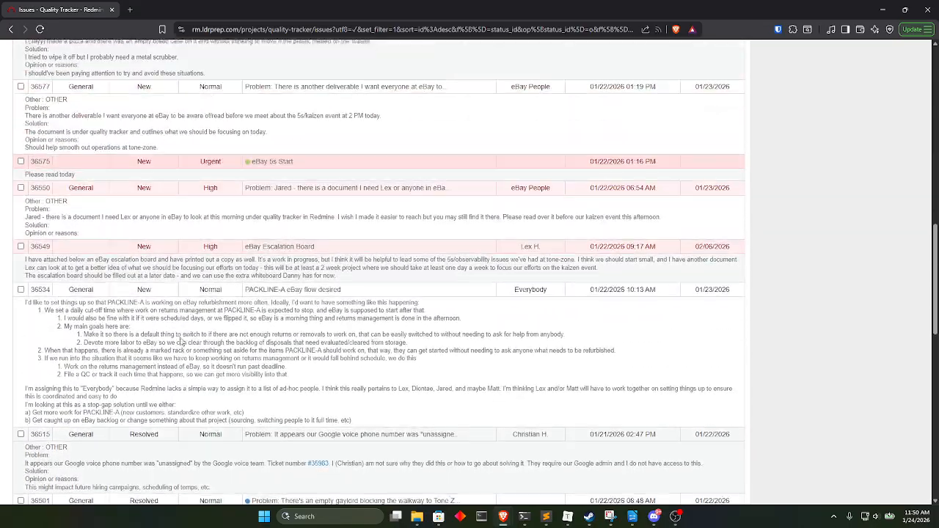
{"action": "scroll", "coordinate": [181, 342], "scroll_direction": "up", "scroll_amount": 10}
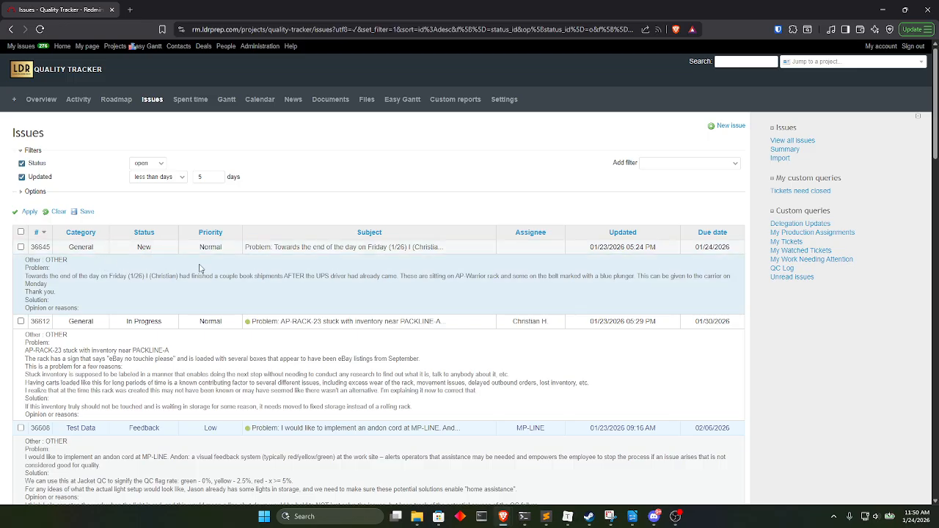
{"action": "scroll", "coordinate": [212, 269], "scroll_direction": "down", "scroll_amount": 3}
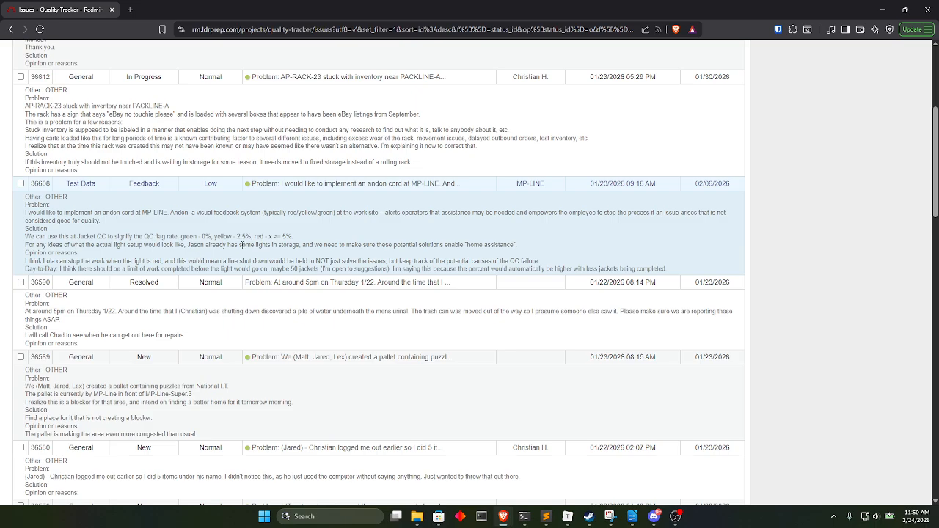
Read through the descriptions of the older tickets in the issue list, then return to its filter settings.
{"action": "scroll", "coordinate": [144, 289], "scroll_direction": "down", "scroll_amount": 2}
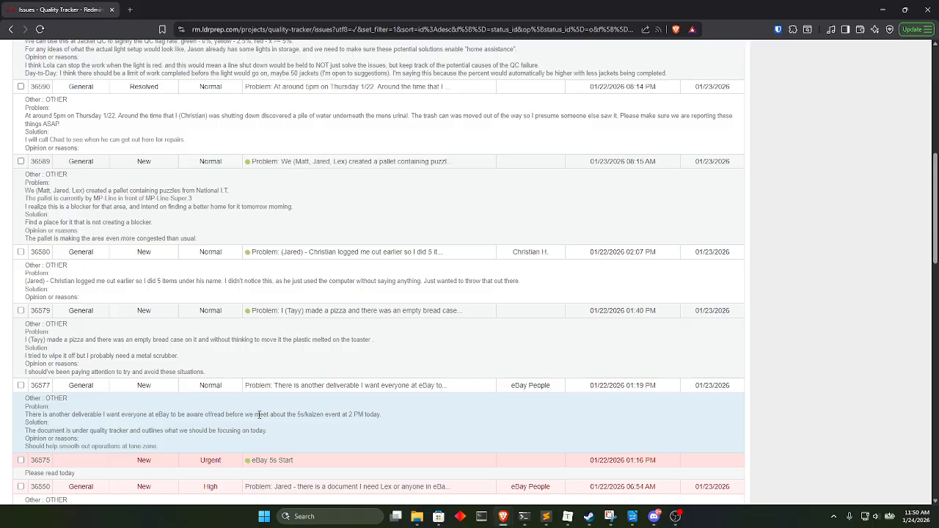
{"action": "scroll", "coordinate": [259, 415], "scroll_direction": "down", "scroll_amount": 5}
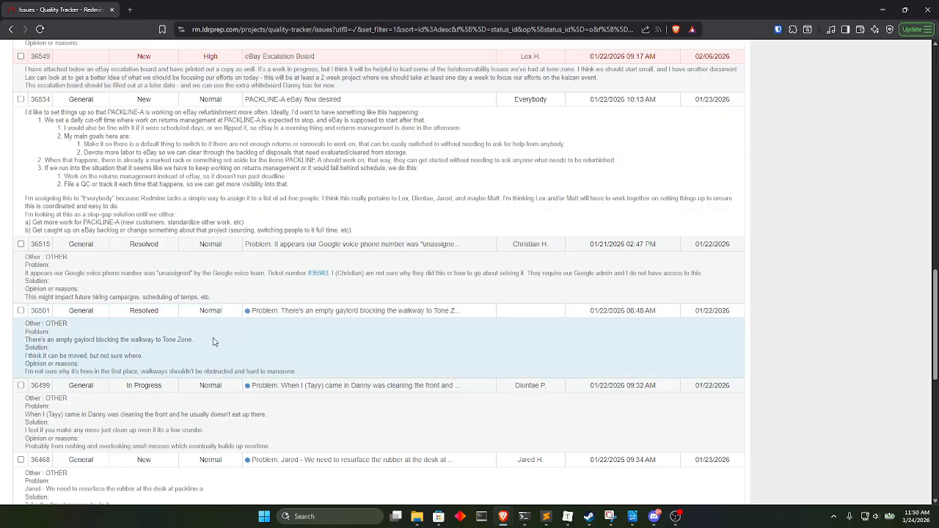
{"action": "scroll", "coordinate": [136, 349], "scroll_direction": "down", "scroll_amount": 3}
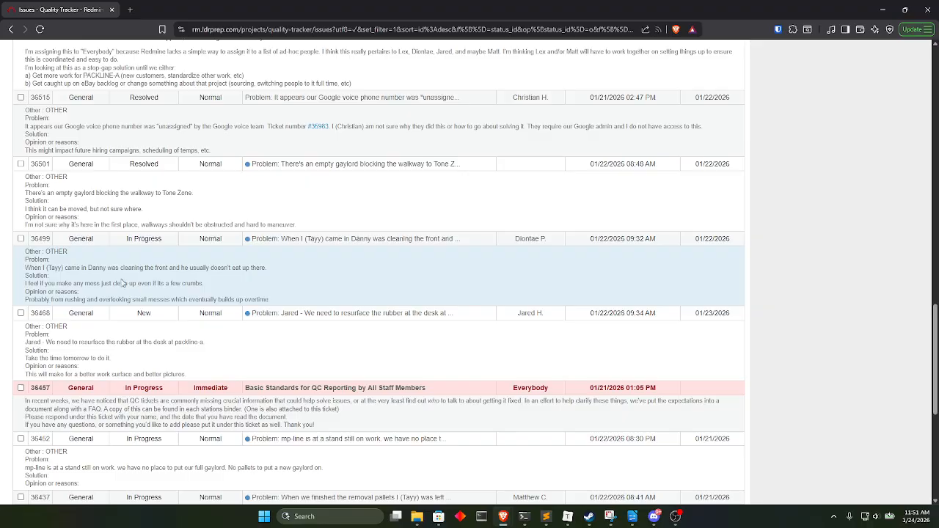
{"action": "scroll", "coordinate": [112, 266], "scroll_direction": "down", "scroll_amount": 5}
{"action": "scroll", "coordinate": [173, 302], "scroll_direction": "up", "scroll_amount": 12}
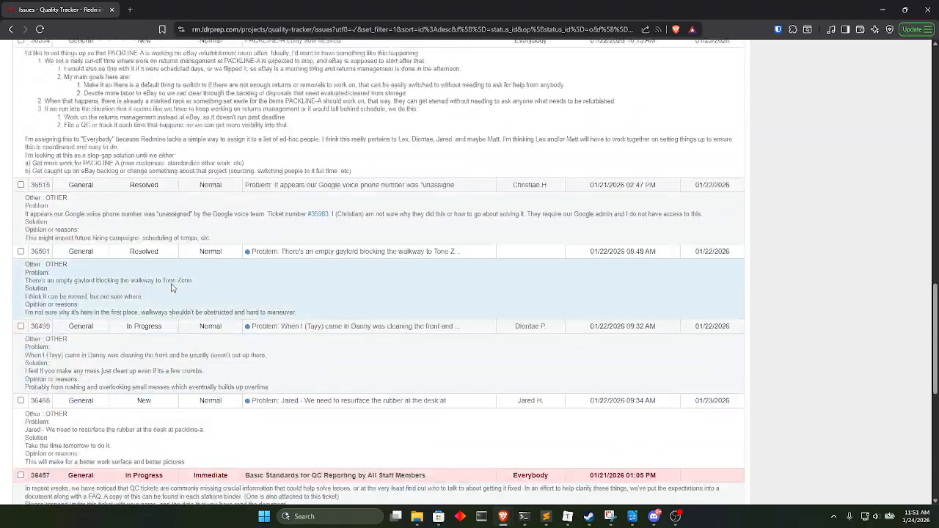
{"action": "scroll", "coordinate": [173, 303], "scroll_direction": "up", "scroll_amount": 10}
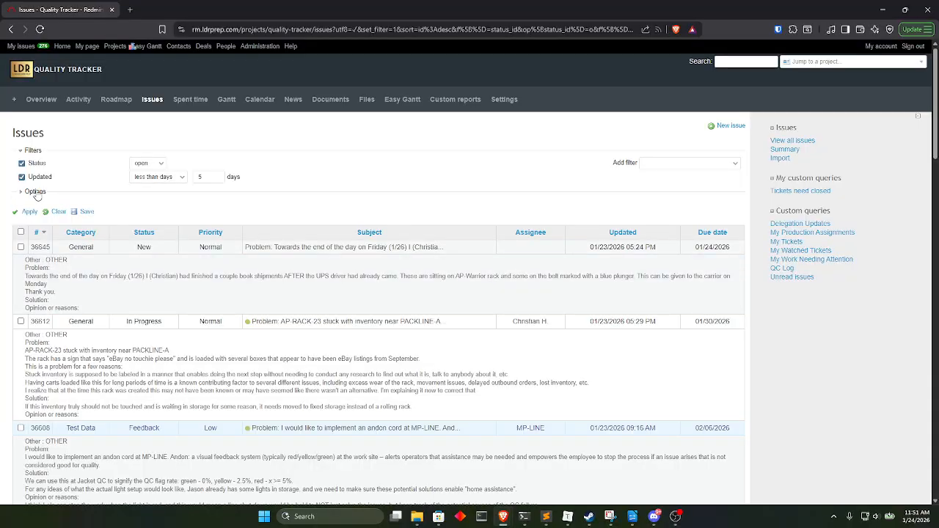
Show the last notes under each issue, apply the option, and look over the notes alongside the descriptions.
{"action": "left_click", "coordinate": [35, 192]}
{"action": "left_click", "coordinate": [114, 315]}
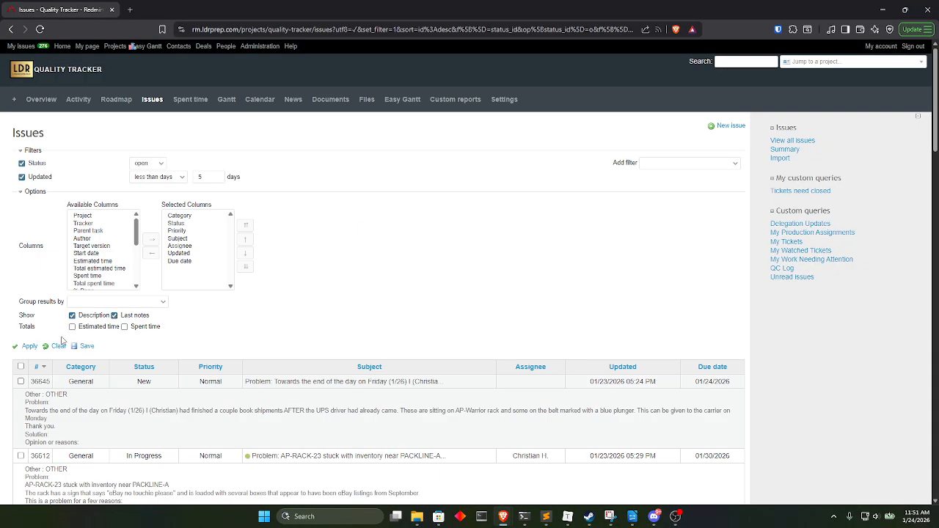
{"action": "left_click", "coordinate": [29, 345]}
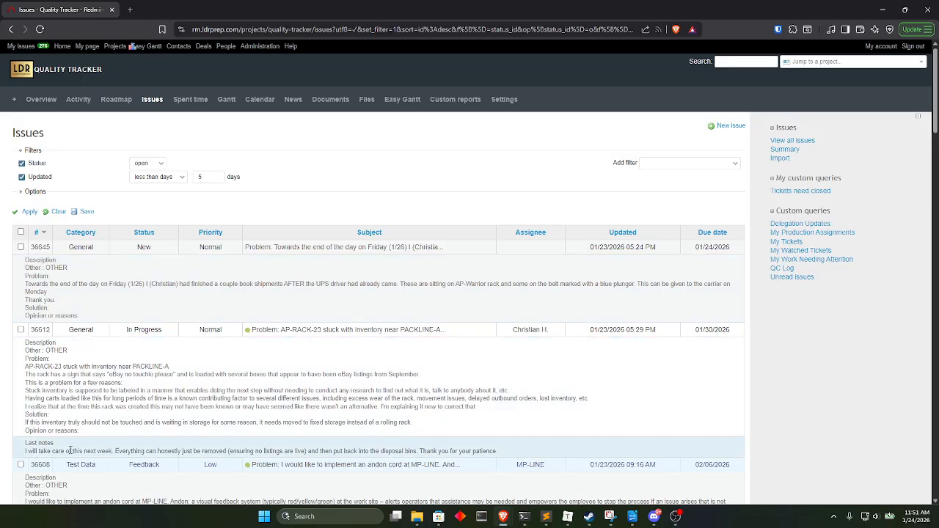
{"action": "scroll", "coordinate": [69, 450], "scroll_direction": "down", "scroll_amount": 3}
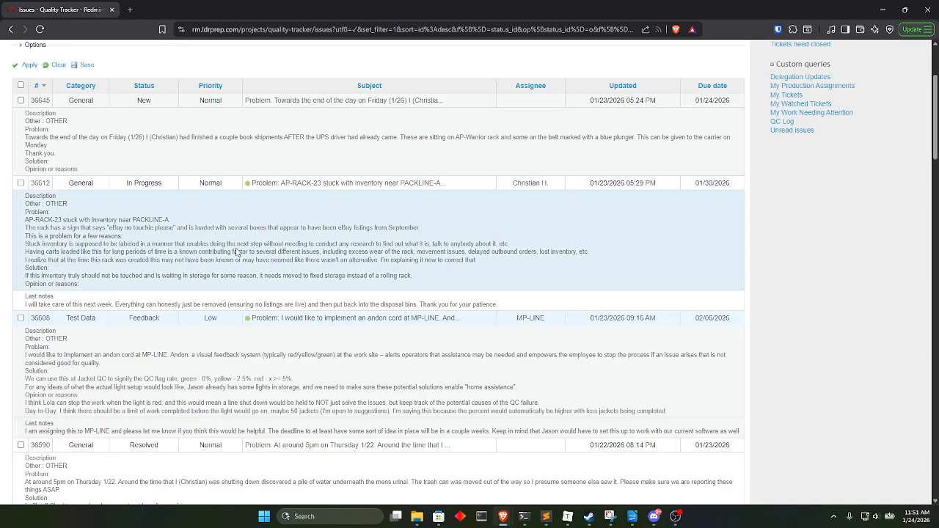
{"action": "scroll", "coordinate": [112, 243], "scroll_direction": "up", "scroll_amount": 2}
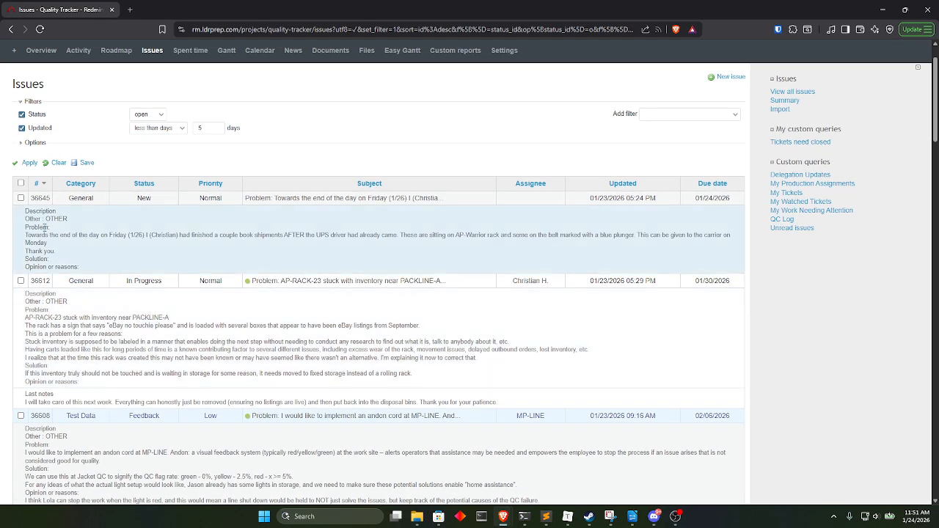
{"action": "scroll", "coordinate": [286, 257], "scroll_direction": "down", "scroll_amount": 5}
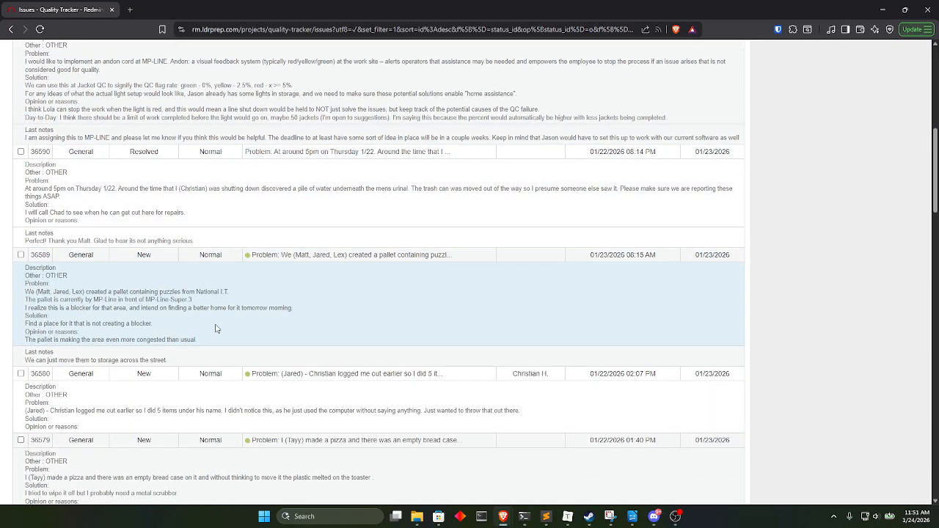
{"action": "scroll", "coordinate": [216, 330], "scroll_direction": "down", "scroll_amount": 3}
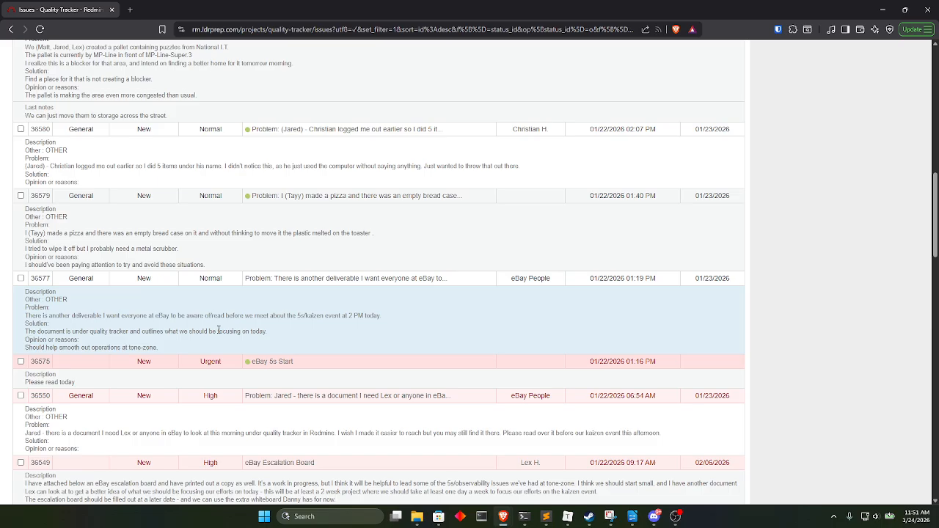
{"action": "scroll", "coordinate": [248, 335], "scroll_direction": "up", "scroll_amount": 15}
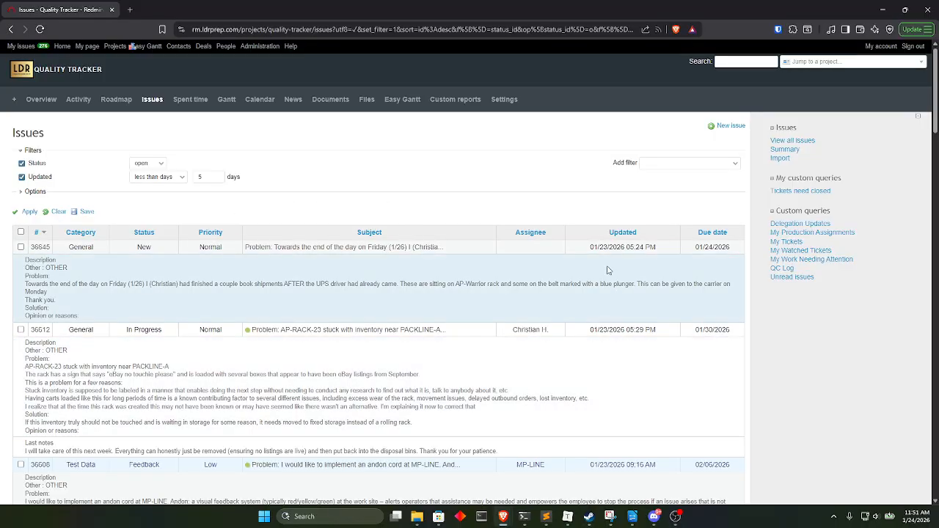
Add the Last updated by column to the selected columns and apply it to the issue list.
{"action": "left_click", "coordinate": [35, 191]}
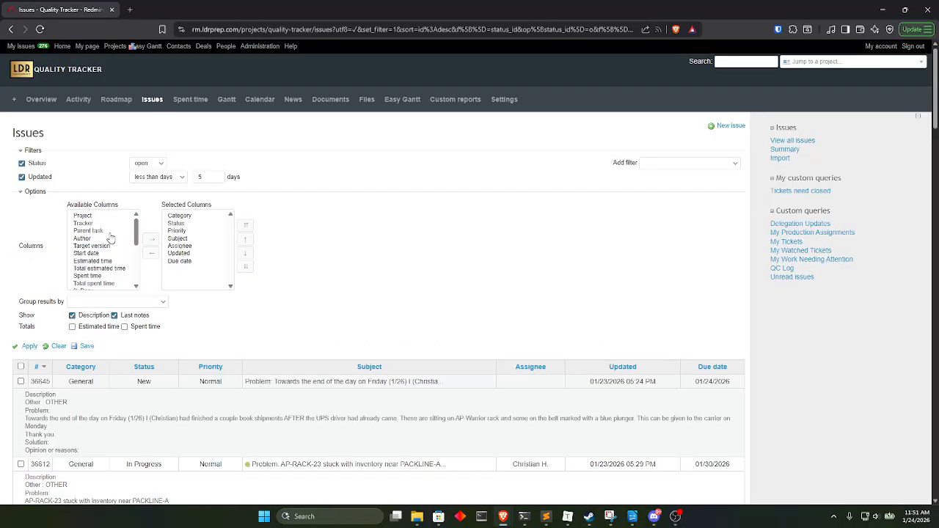
{"action": "left_click", "coordinate": [138, 234]}
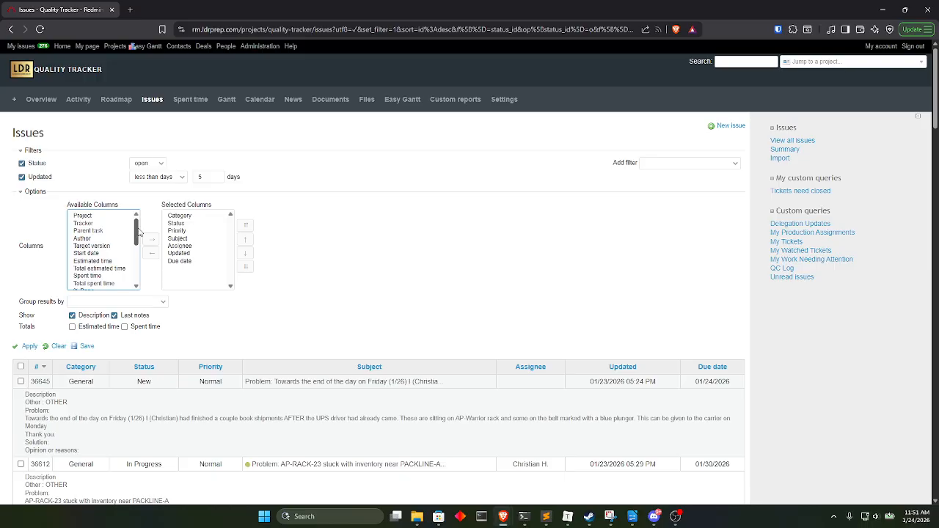
{"action": "scroll", "coordinate": [124, 236], "scroll_direction": "down", "scroll_amount": 2}
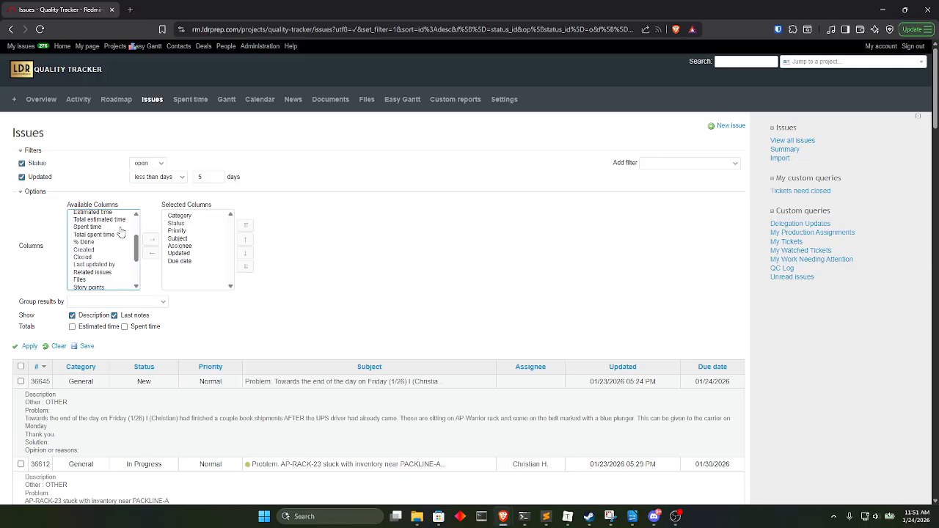
{"action": "left_click", "coordinate": [94, 264]}
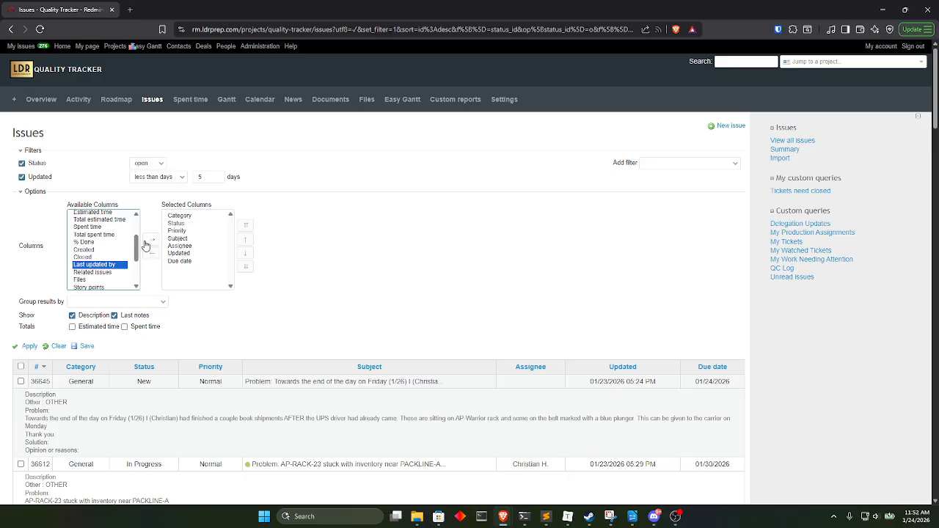
{"action": "left_click", "coordinate": [151, 240]}
{"action": "left_click", "coordinate": [28, 346]}
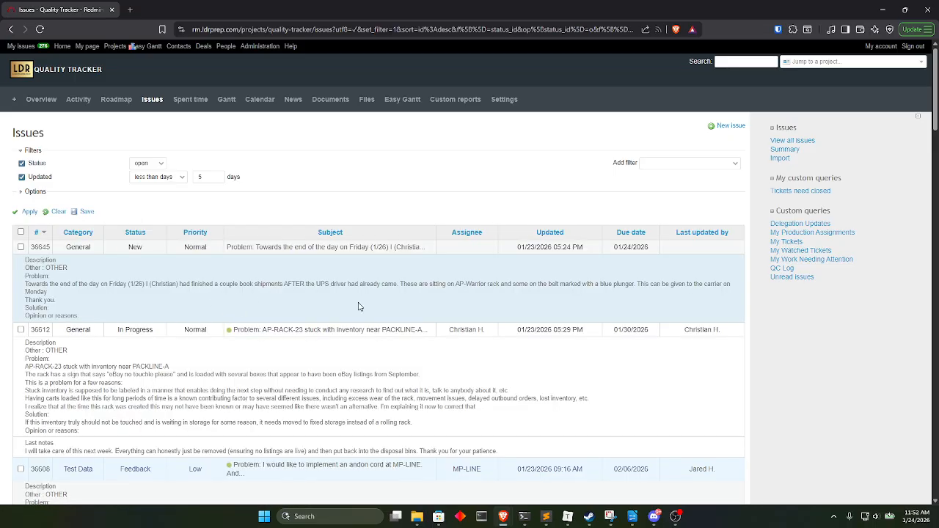
Review the whole issue list, checking who last updated each ticket and what its last notes say.
{"action": "scroll", "coordinate": [463, 283], "scroll_direction": "down", "scroll_amount": 2}
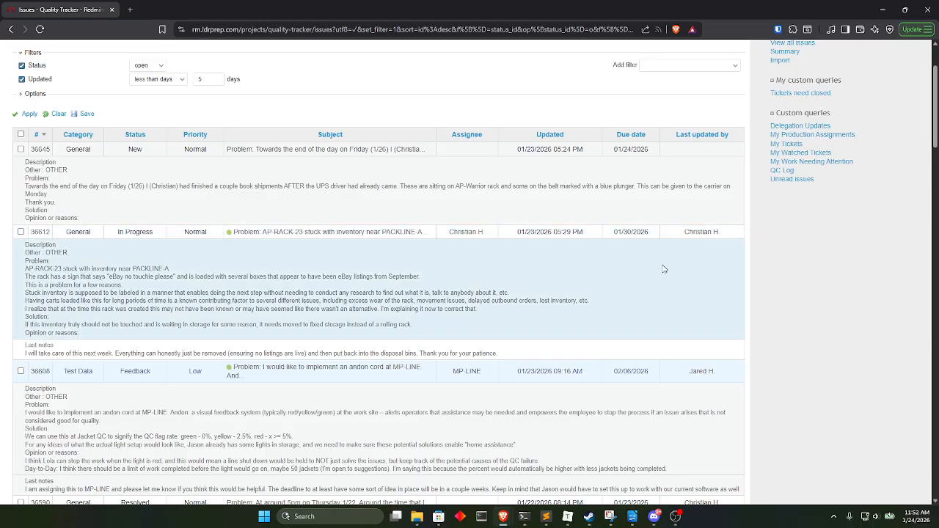
{"action": "scroll", "coordinate": [634, 290], "scroll_direction": "down", "scroll_amount": 3}
{"action": "scroll", "coordinate": [635, 290], "scroll_direction": "down", "scroll_amount": 12}
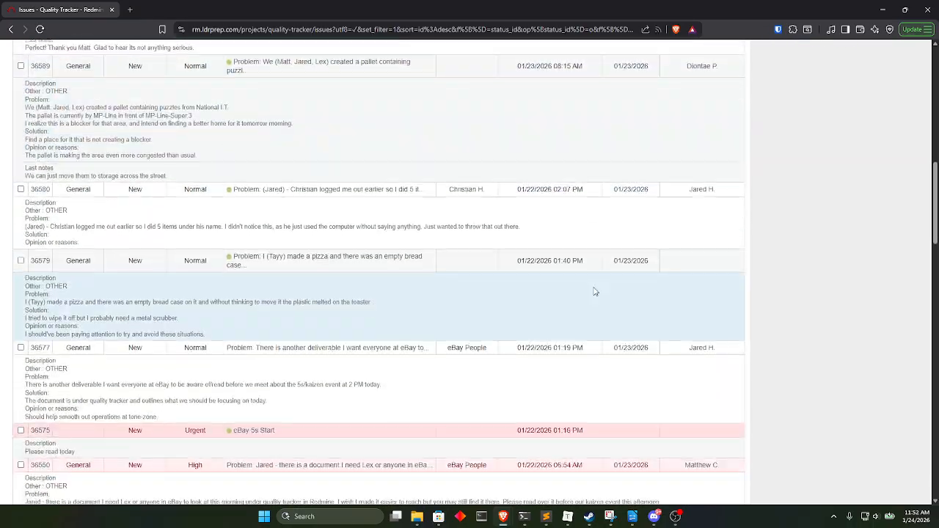
{"action": "scroll", "coordinate": [595, 292], "scroll_direction": "down", "scroll_amount": 15}
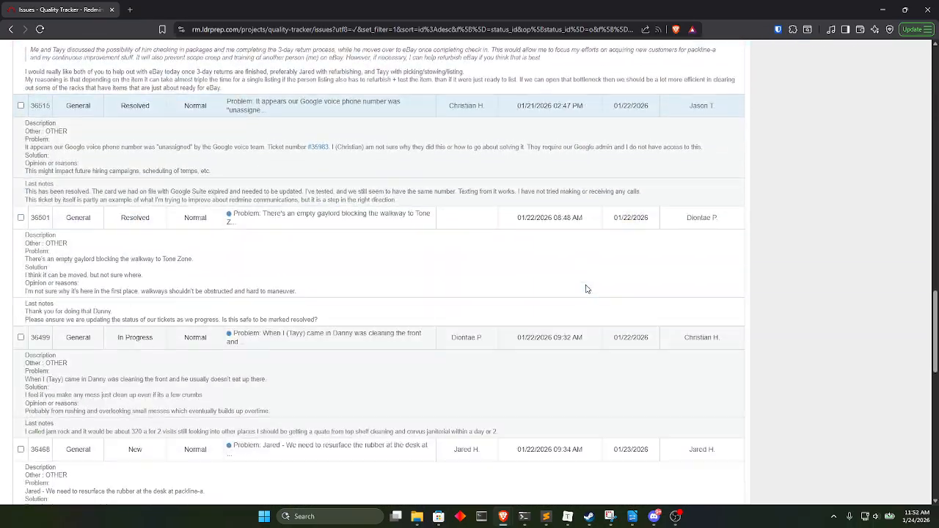
{"action": "scroll", "coordinate": [587, 281], "scroll_direction": "down", "scroll_amount": 15}
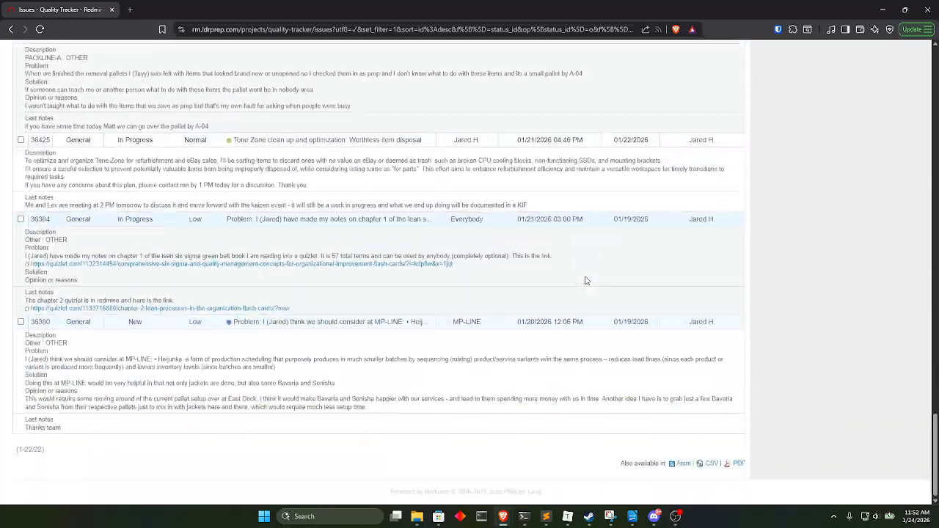
{"action": "scroll", "coordinate": [587, 279], "scroll_direction": "up", "scroll_amount": 20}
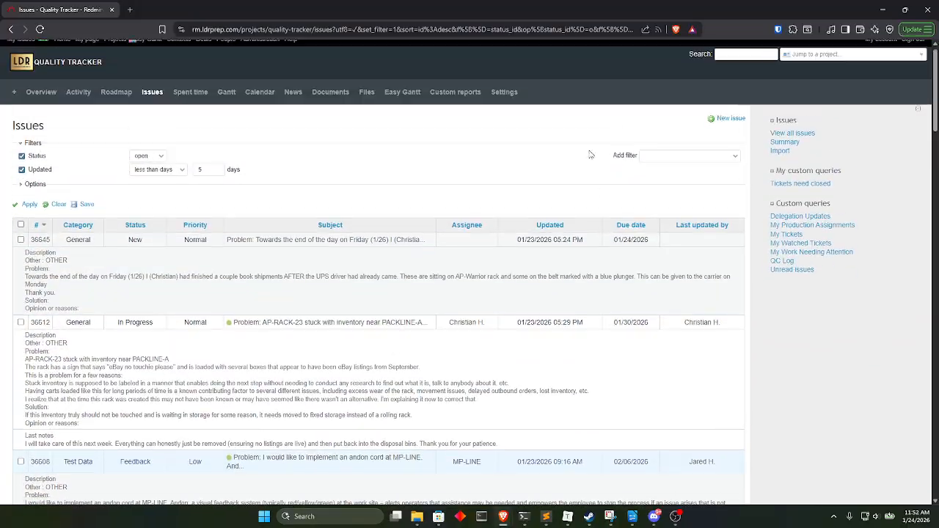
{"action": "scroll", "coordinate": [645, 220], "scroll_direction": "up", "scroll_amount": 1}
Add a Last updated by filter set to is not << me >> and apply it to the issue list.
{"action": "left_click", "coordinate": [679, 163]}
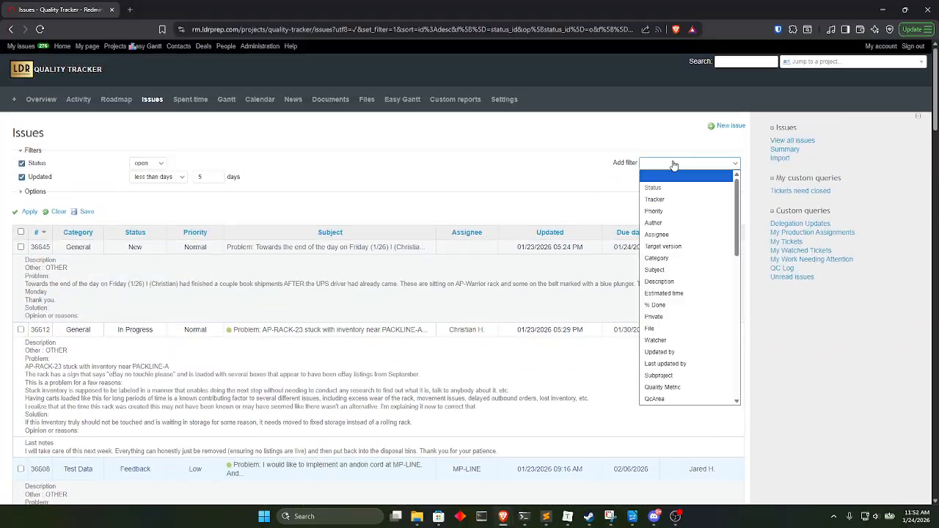
{"action": "left_click", "coordinate": [675, 364]}
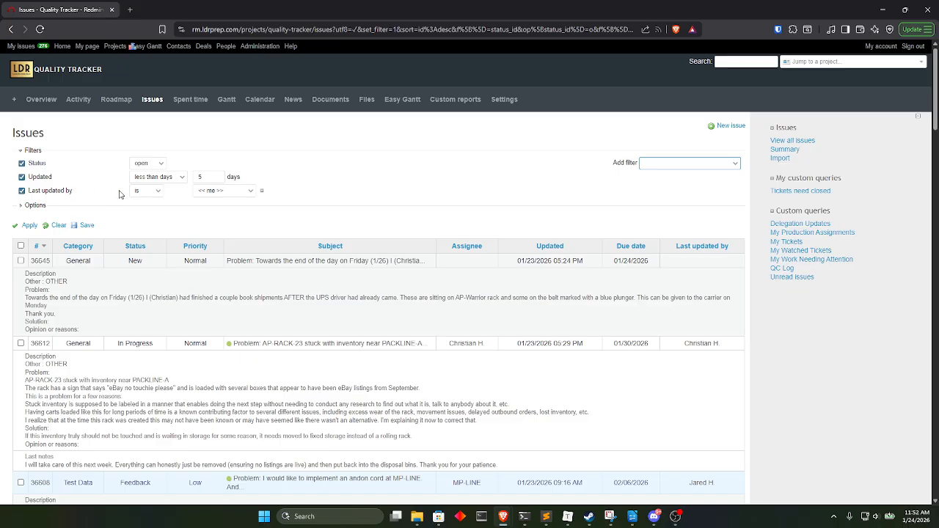
{"action": "left_click", "coordinate": [207, 192]}
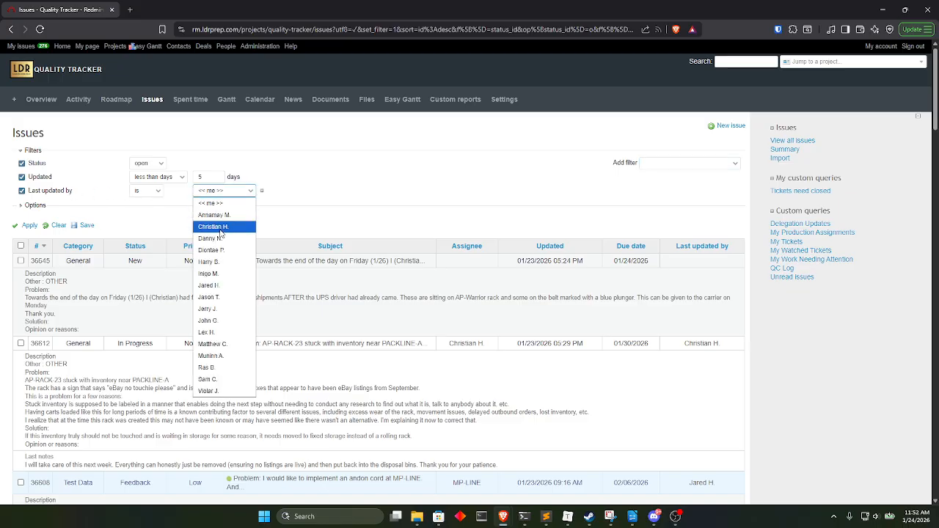
{"action": "left_click", "coordinate": [147, 192]}
{"action": "left_click", "coordinate": [142, 214]}
{"action": "left_click", "coordinate": [239, 192]}
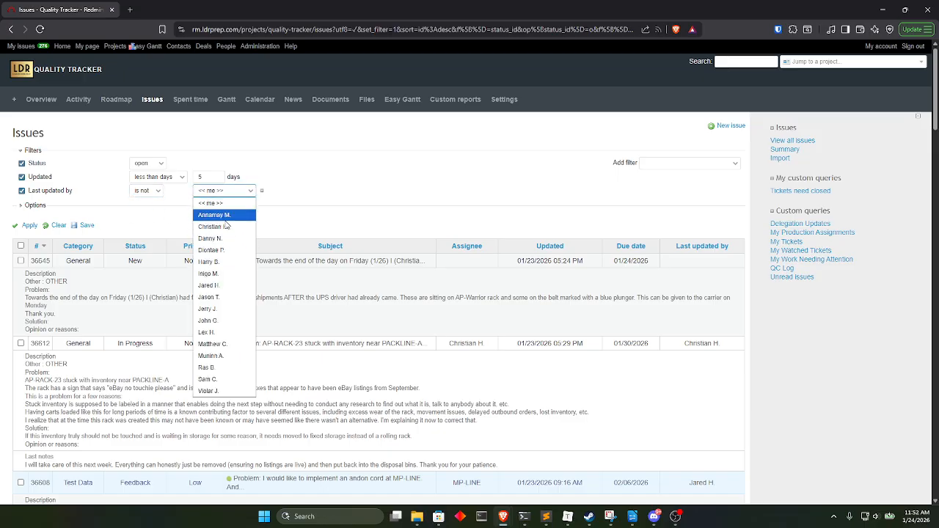
{"action": "left_click", "coordinate": [213, 204]}
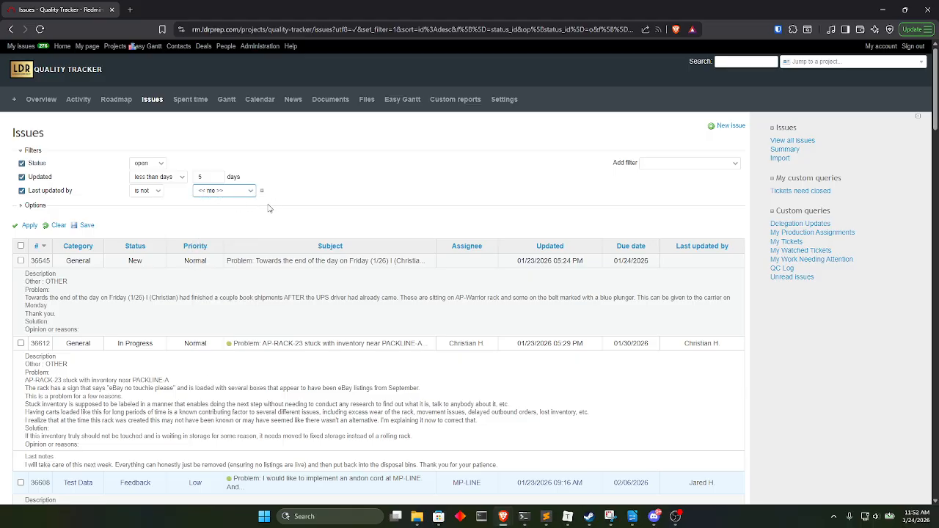
{"action": "left_click", "coordinate": [29, 226]}
Look over the issues last updated by someone else, checking how far the filtered list extends.
{"action": "scroll", "coordinate": [307, 209], "scroll_direction": "down", "scroll_amount": 20}
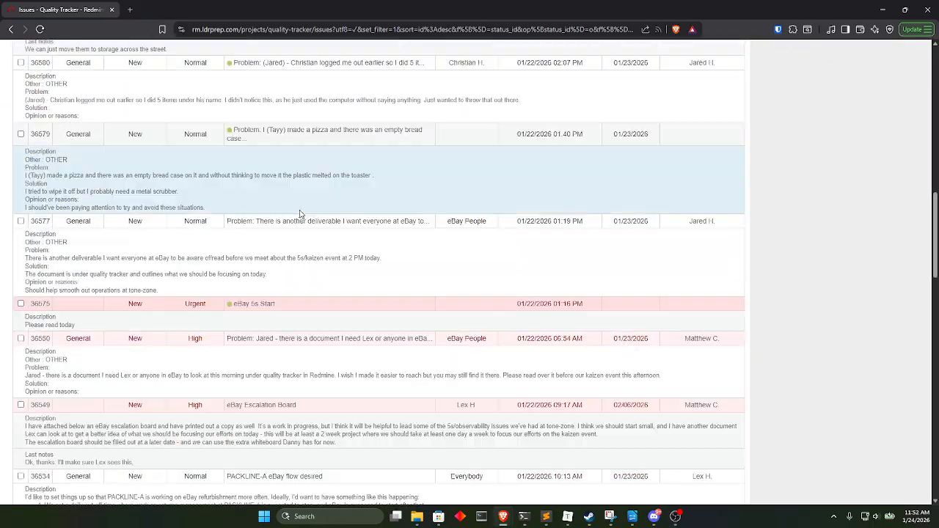
{"action": "scroll", "coordinate": [300, 217], "scroll_direction": "down", "scroll_amount": 18}
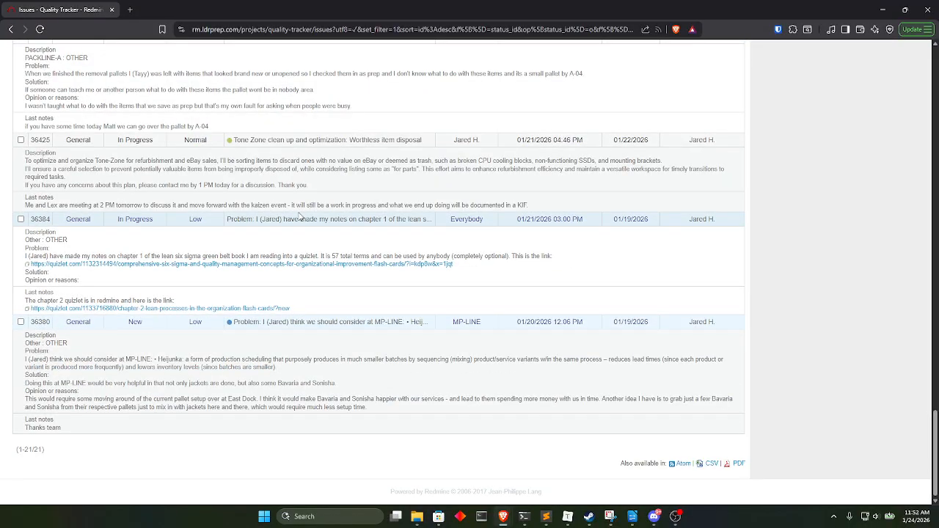
{"action": "scroll", "coordinate": [300, 218], "scroll_direction": "up", "scroll_amount": 15}
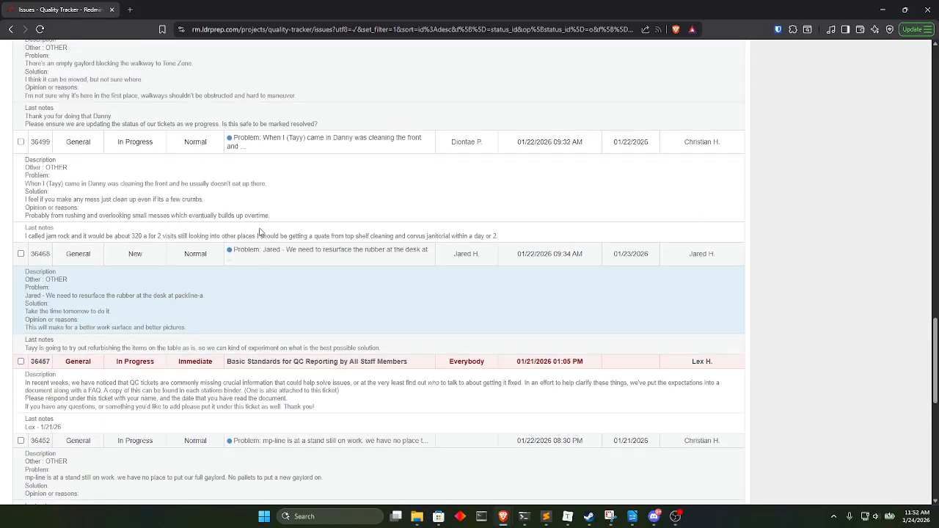
{"action": "scroll", "coordinate": [209, 247], "scroll_direction": "up", "scroll_amount": 12}
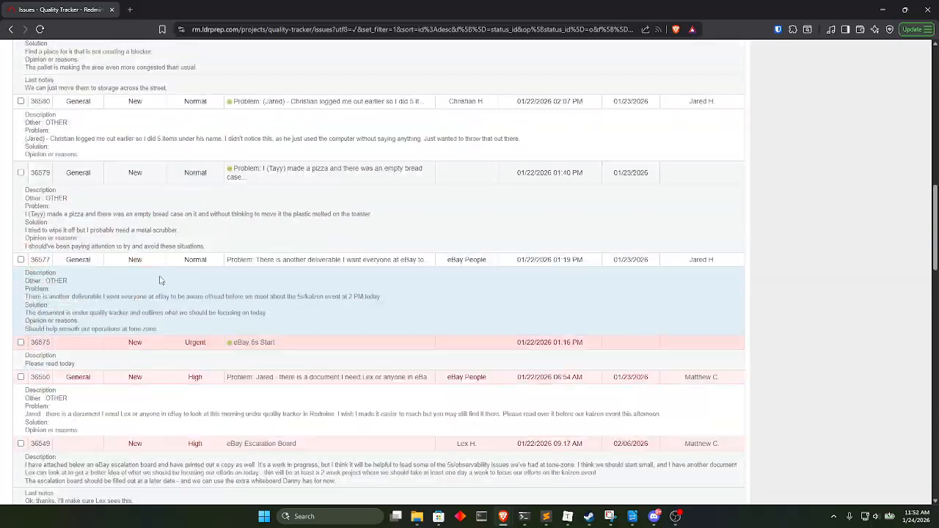
{"action": "scroll", "coordinate": [123, 271], "scroll_direction": "up", "scroll_amount": 6}
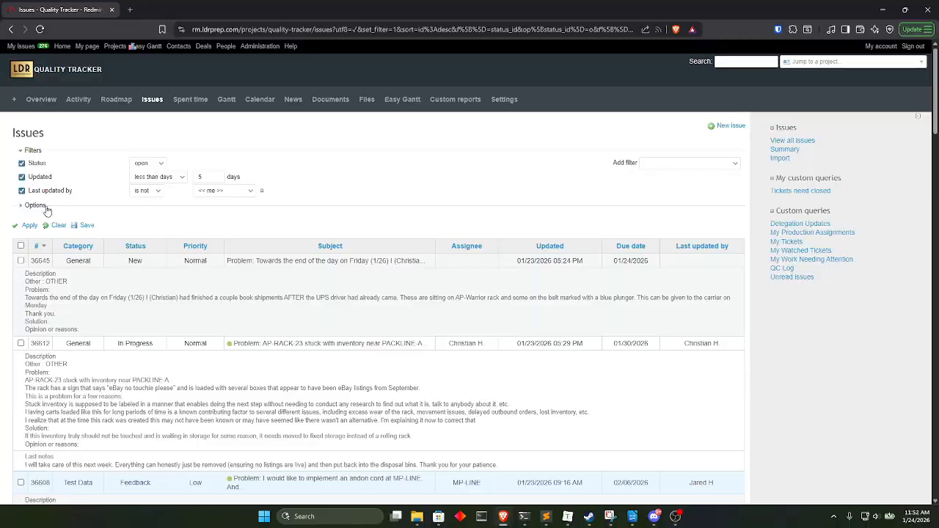
Add the Unread changes column to the selected columns and apply it to the issue list.
{"action": "left_click", "coordinate": [35, 205]}
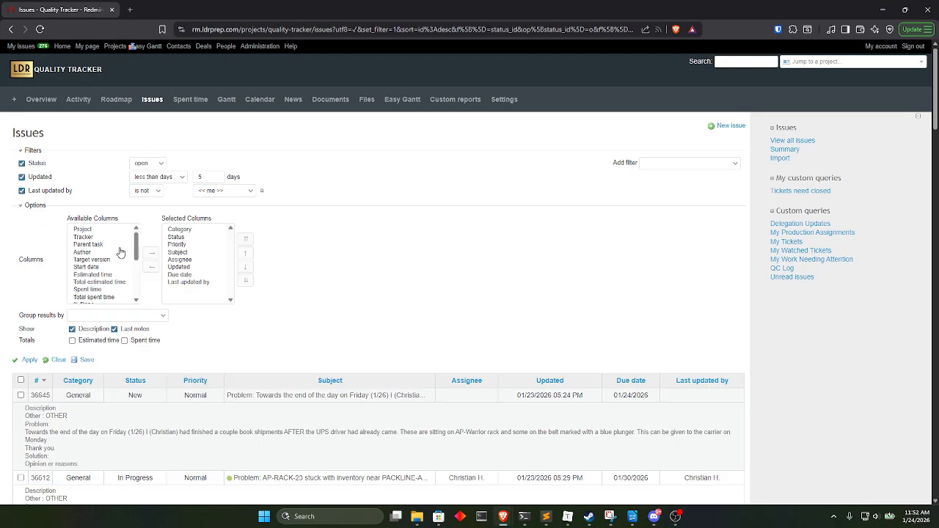
{"action": "scroll", "coordinate": [118, 260], "scroll_direction": "down", "scroll_amount": 2}
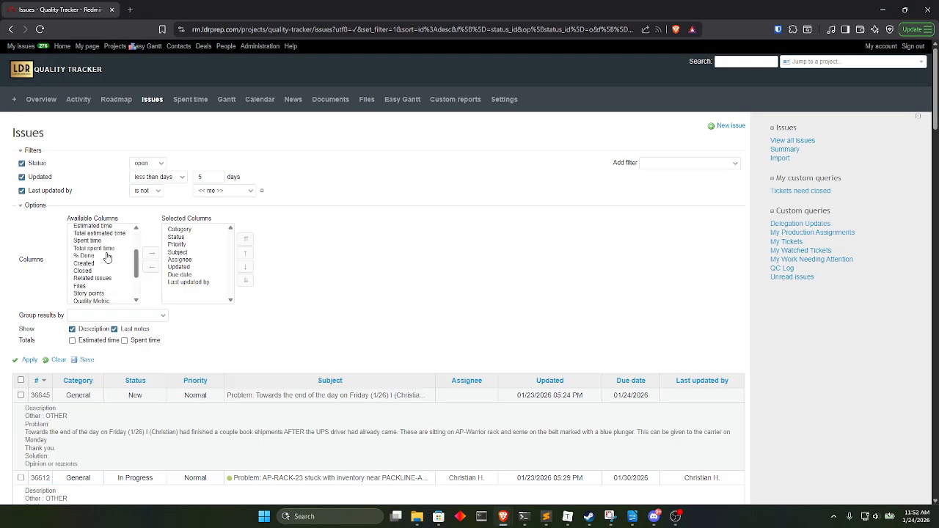
{"action": "scroll", "coordinate": [110, 262], "scroll_direction": "down", "scroll_amount": 2}
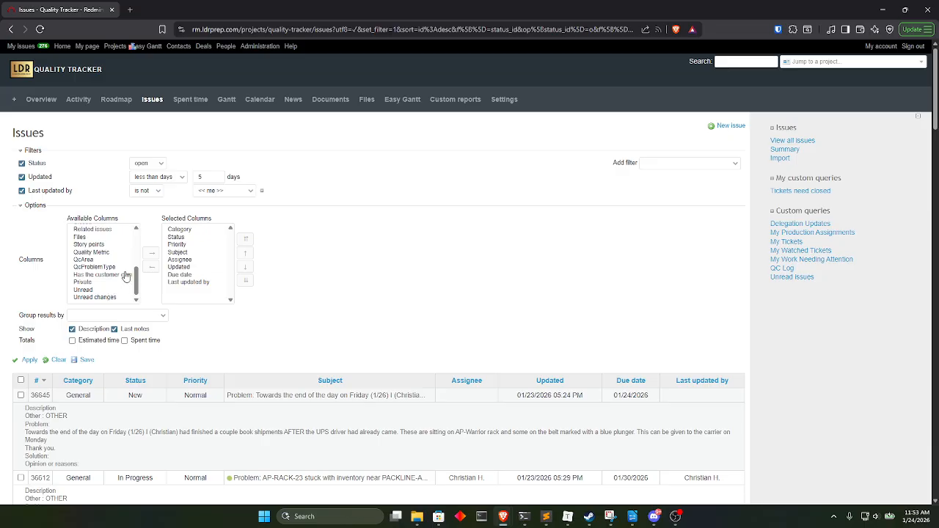
{"action": "left_click", "coordinate": [102, 230]}
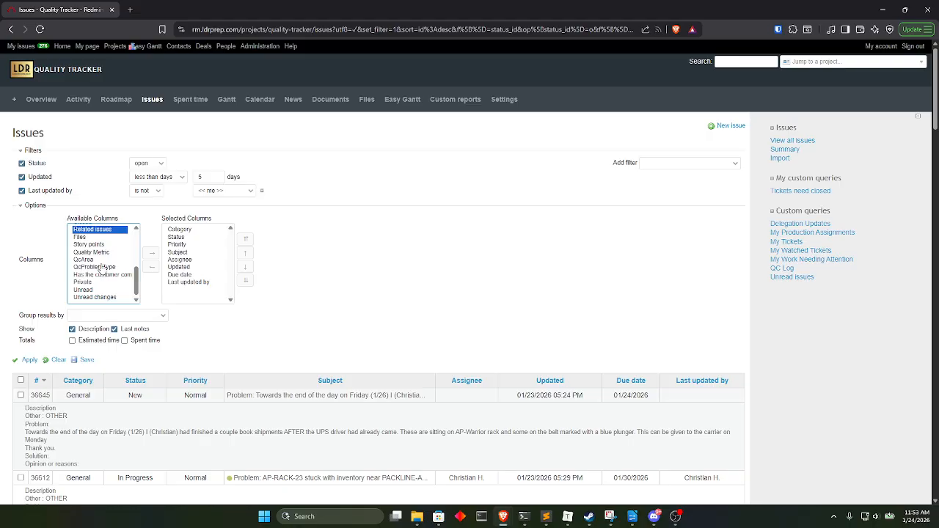
{"action": "scroll", "coordinate": [119, 267], "scroll_direction": "down", "scroll_amount": 2}
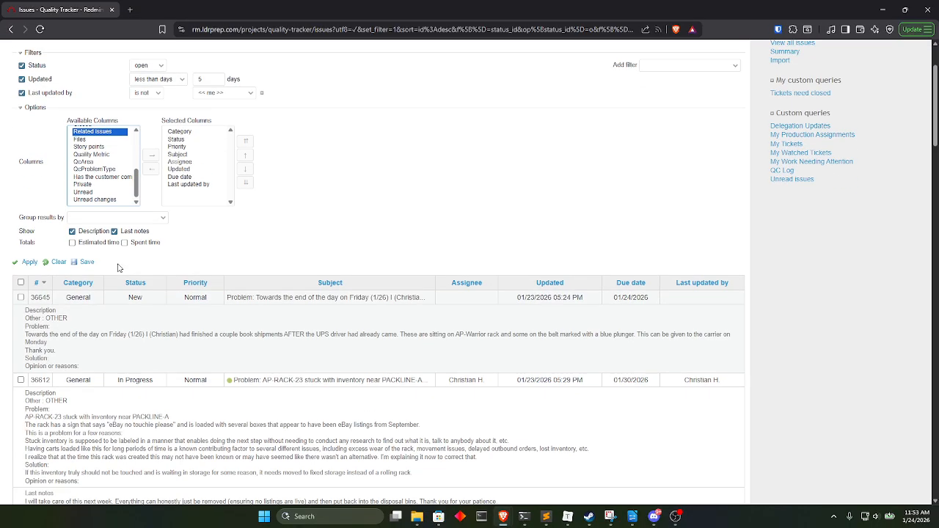
{"action": "scroll", "coordinate": [107, 250], "scroll_direction": "up", "scroll_amount": 2}
{"action": "left_click", "coordinate": [94, 200]}
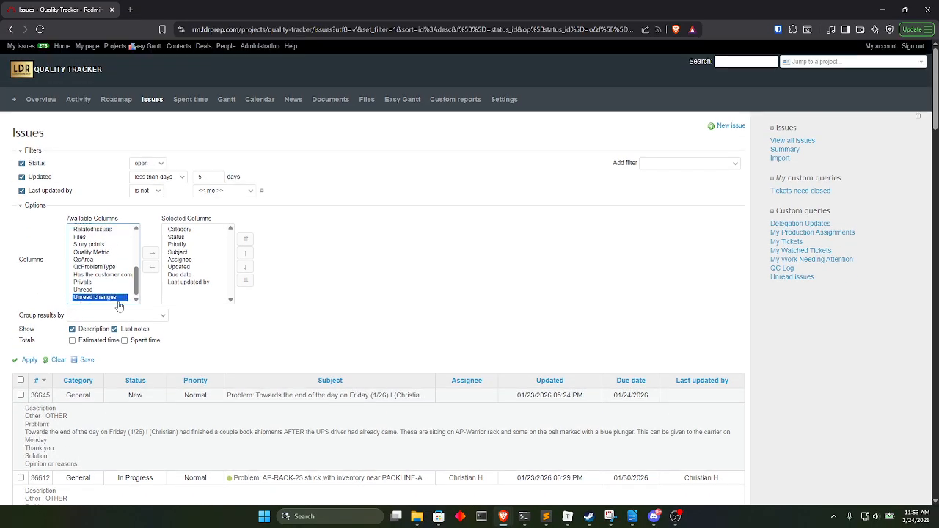
{"action": "left_click", "coordinate": [152, 260]}
{"action": "left_click", "coordinate": [28, 360]}
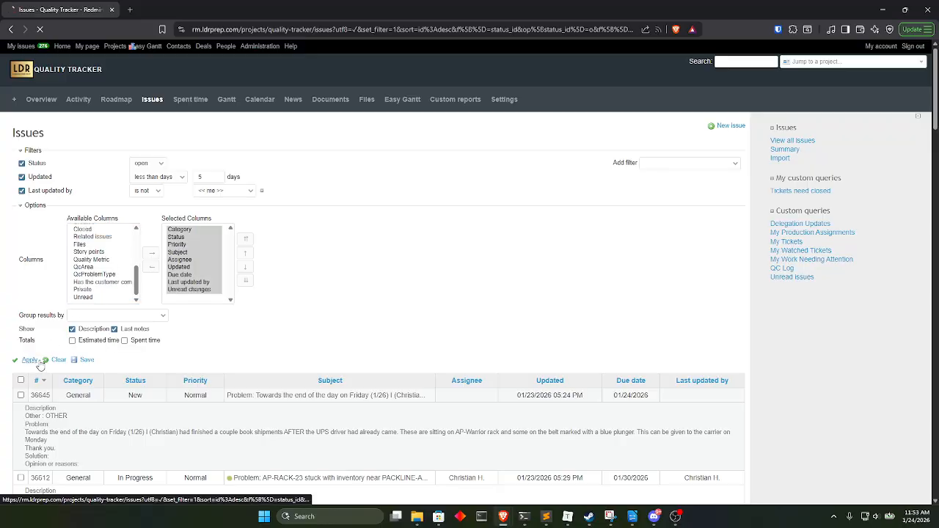
Look through the issue list, checking which tickets are marked as having unread changes.
{"action": "scroll", "coordinate": [290, 275], "scroll_direction": "down", "scroll_amount": 5}
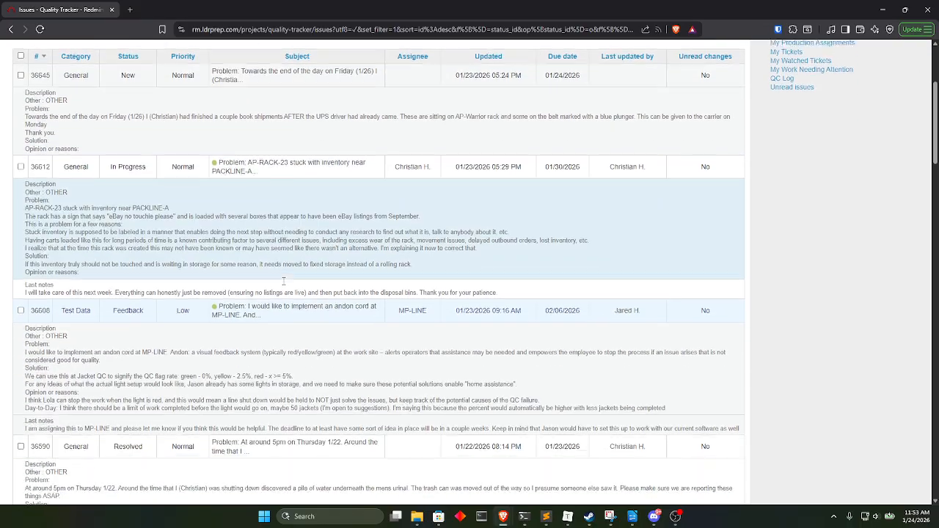
{"action": "scroll", "coordinate": [350, 266], "scroll_direction": "down", "scroll_amount": 20}
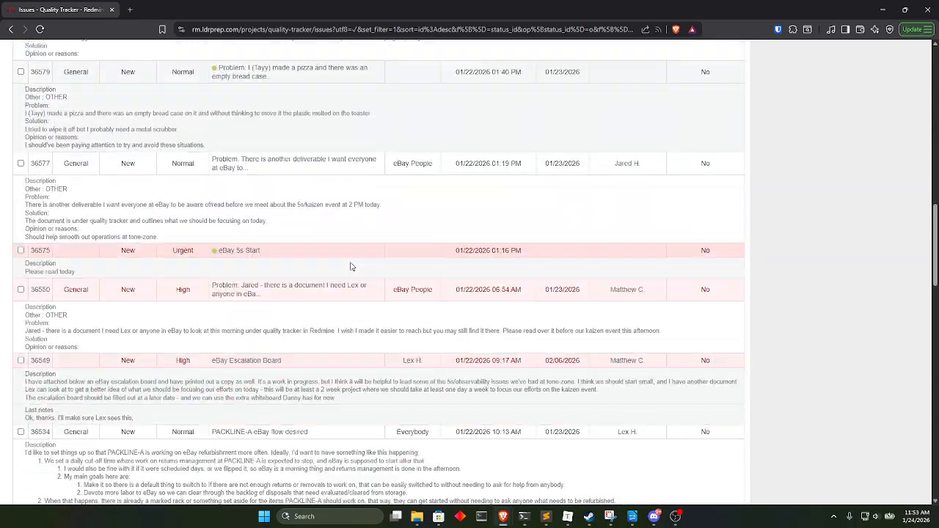
{"action": "scroll", "coordinate": [350, 266], "scroll_direction": "down", "scroll_amount": 8}
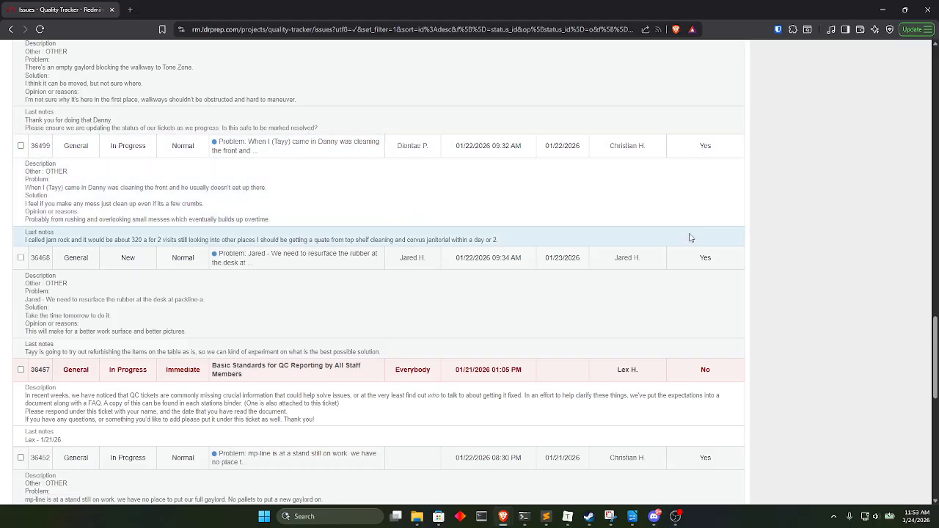
{"action": "scroll", "coordinate": [696, 272], "scroll_direction": "down", "scroll_amount": 2}
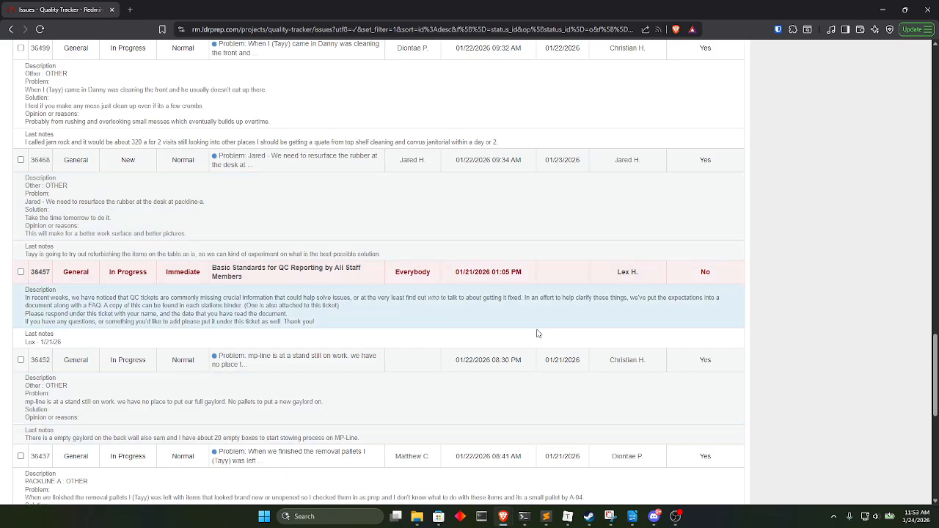
{"action": "scroll", "coordinate": [247, 371], "scroll_direction": "up", "scroll_amount": 10}
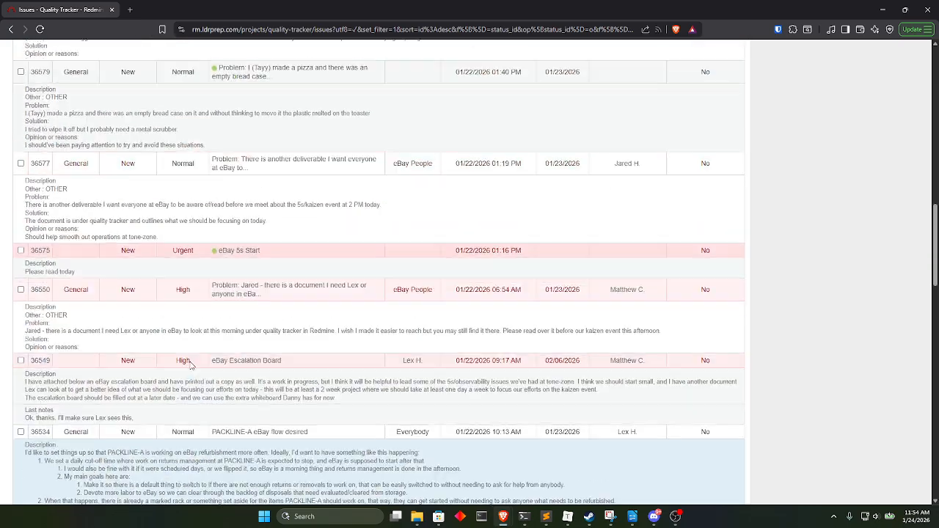
{"action": "scroll", "coordinate": [190, 364], "scroll_direction": "up", "scroll_amount": 10}
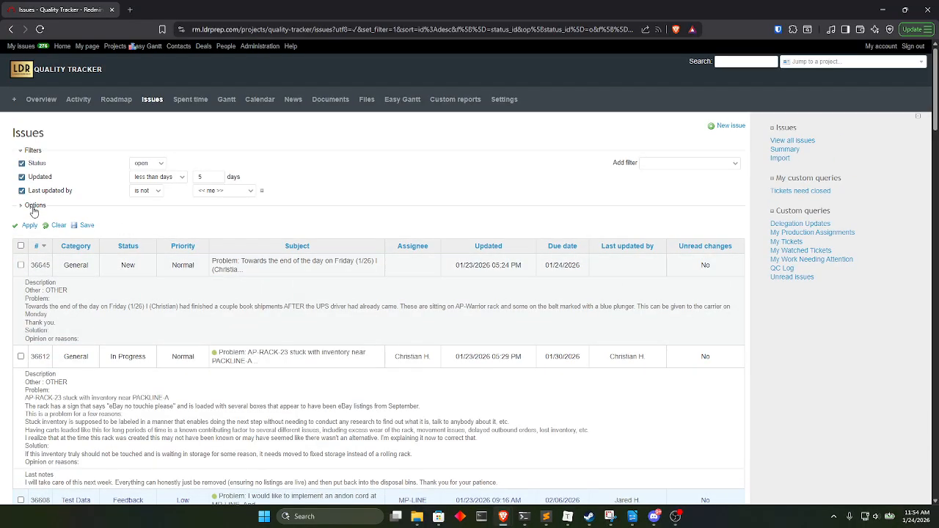
Replace the Unread changes column with the QcArea column and apply it to the issue list.
{"action": "left_click", "coordinate": [33, 208]}
{"action": "left_click", "coordinate": [184, 292]}
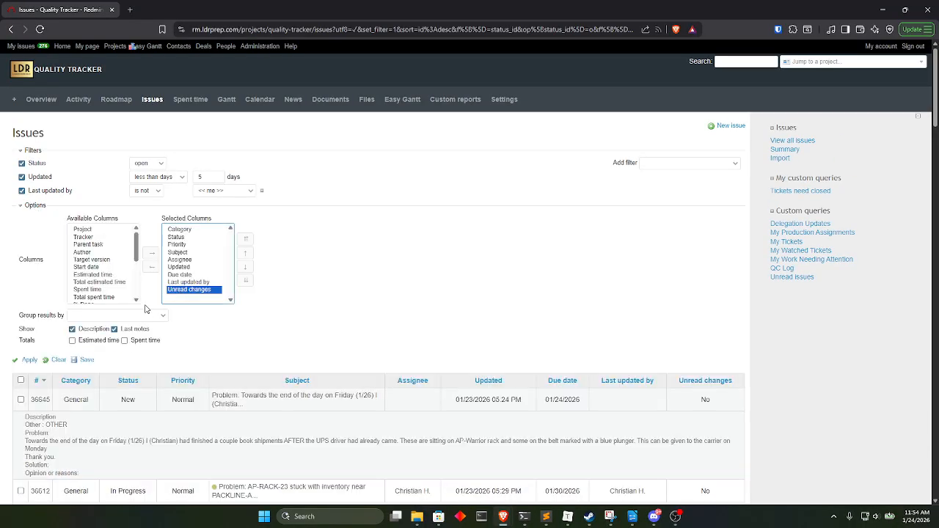
{"action": "left_click", "coordinate": [152, 267]}
{"action": "left_click", "coordinate": [135, 246]}
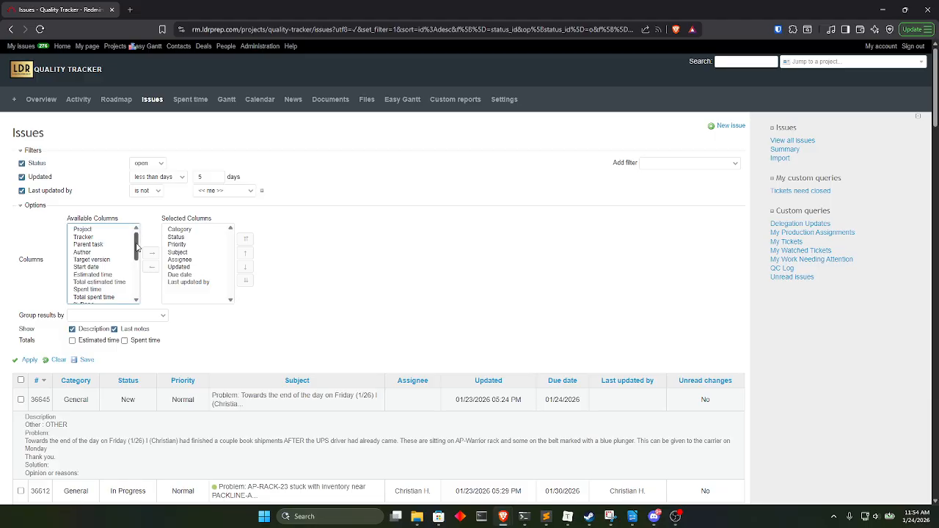
{"action": "left_click_drag", "start_coordinate": [136, 246], "coordinate": [139, 282]}
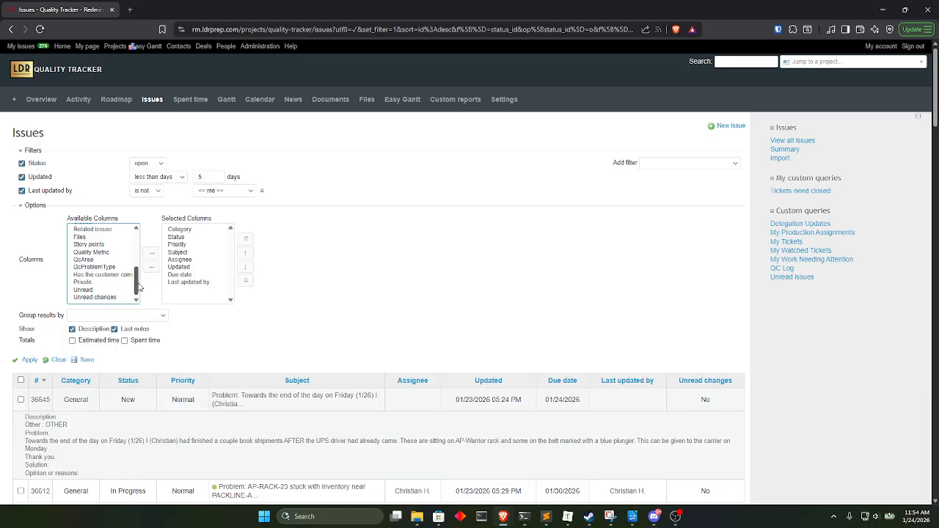
{"action": "left_click", "coordinate": [82, 260]}
{"action": "left_click", "coordinate": [146, 256]}
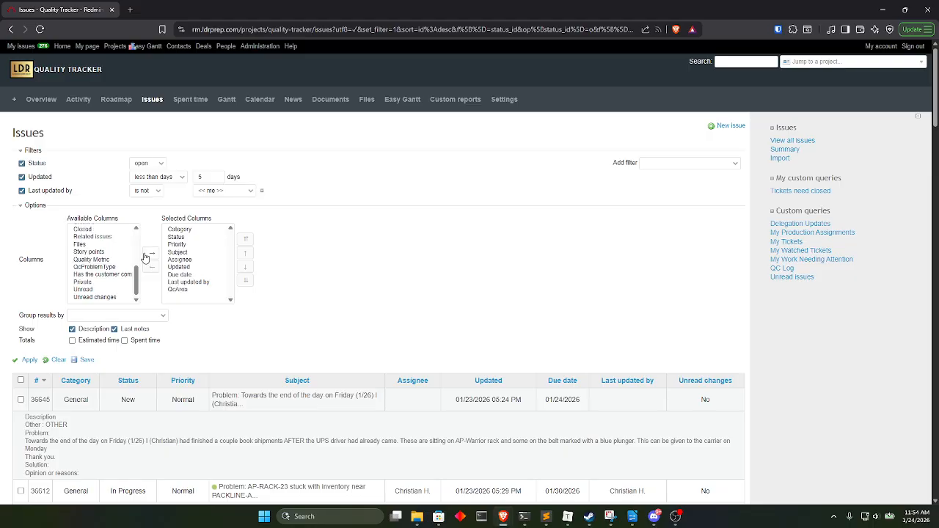
{"action": "left_click", "coordinate": [31, 361]}
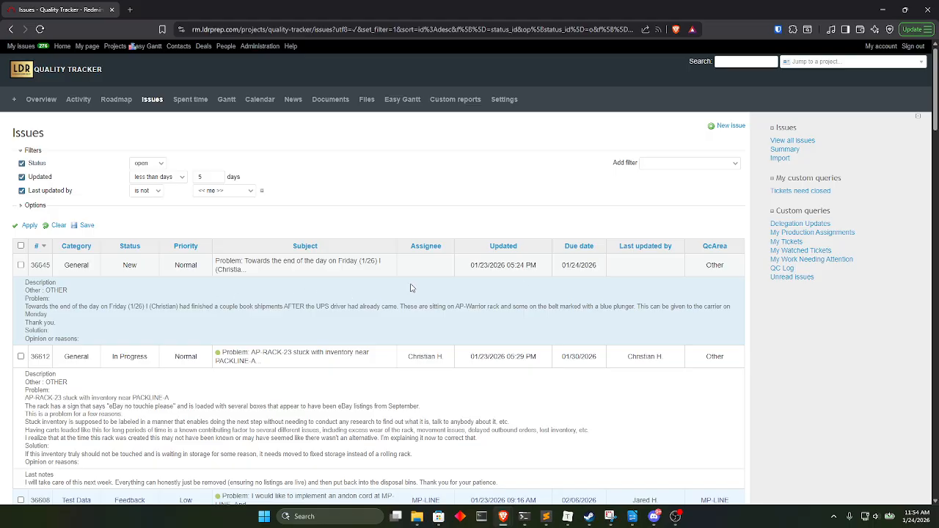
Review the issue list, checking which QcArea each ticket belongs to.
{"action": "scroll", "coordinate": [411, 287], "scroll_direction": "down", "scroll_amount": 15}
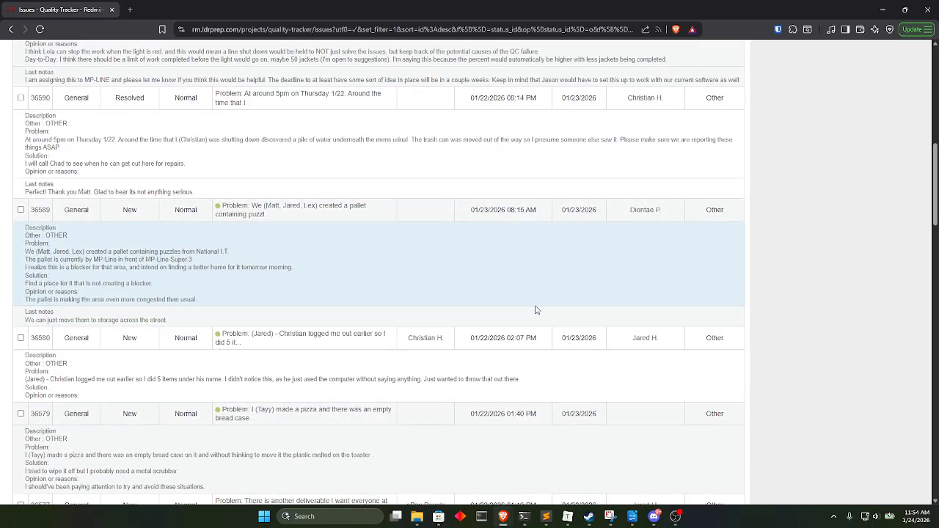
{"action": "scroll", "coordinate": [535, 310], "scroll_direction": "down", "scroll_amount": 15}
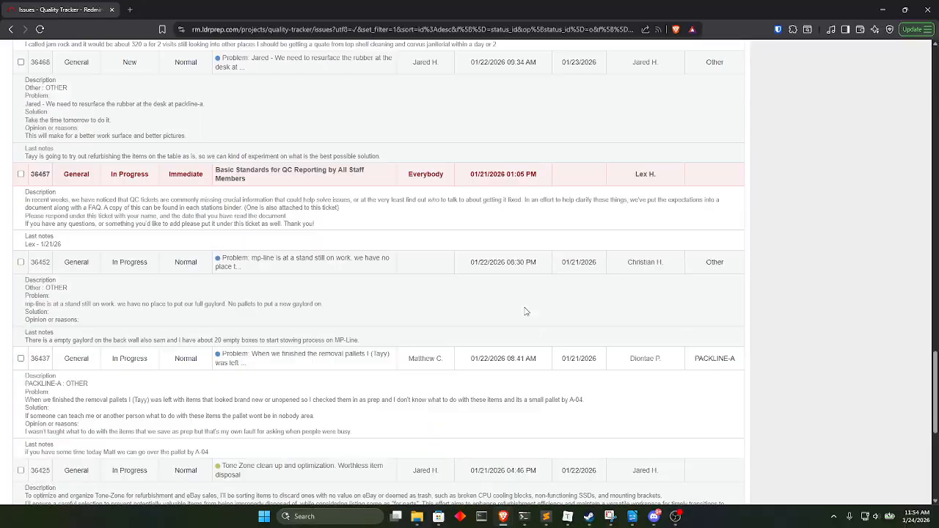
{"action": "scroll", "coordinate": [525, 312], "scroll_direction": "down", "scroll_amount": 5}
{"action": "scroll", "coordinate": [492, 293], "scroll_direction": "up", "scroll_amount": 5}
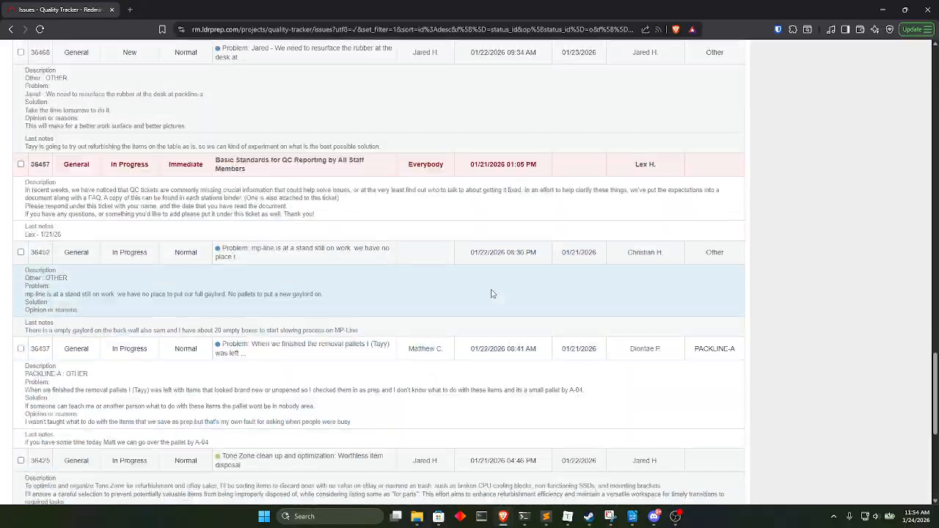
{"action": "scroll", "coordinate": [493, 294], "scroll_direction": "up", "scroll_amount": 20}
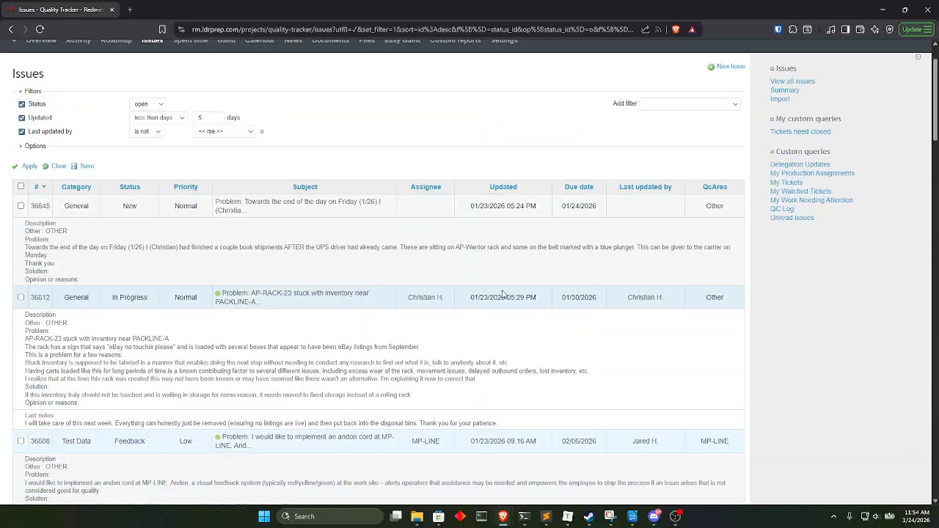
{"action": "scroll", "coordinate": [503, 294], "scroll_direction": "up", "scroll_amount": 2}
{"action": "scroll", "coordinate": [660, 274], "scroll_direction": "down", "scroll_amount": 3}
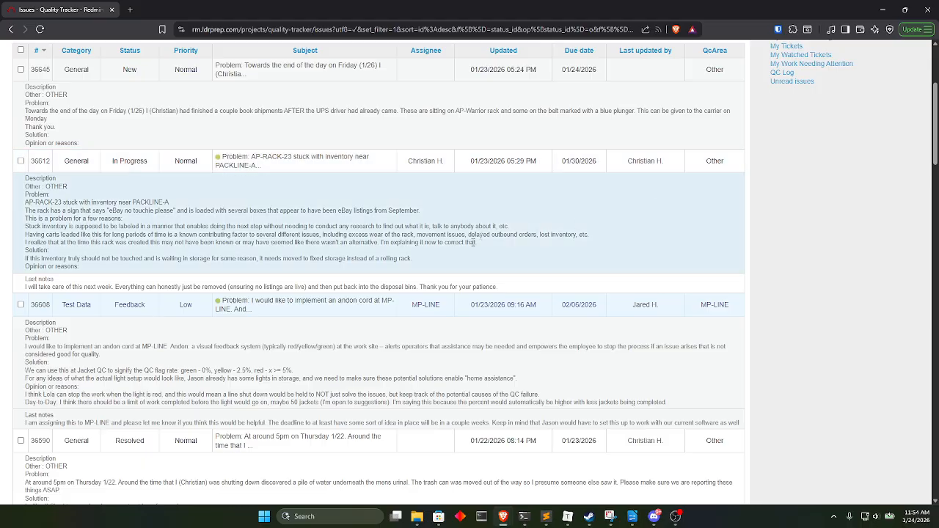
{"action": "scroll", "coordinate": [461, 274], "scroll_direction": "up", "scroll_amount": 3}
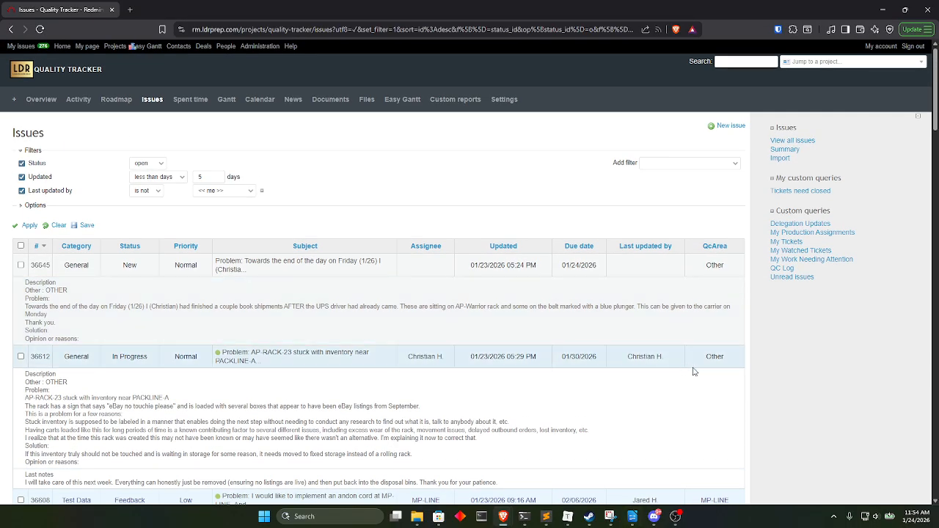
Move QcArea ahead of Category as the first selected column and apply the new order to the issue list.
{"action": "left_click", "coordinate": [38, 205]}
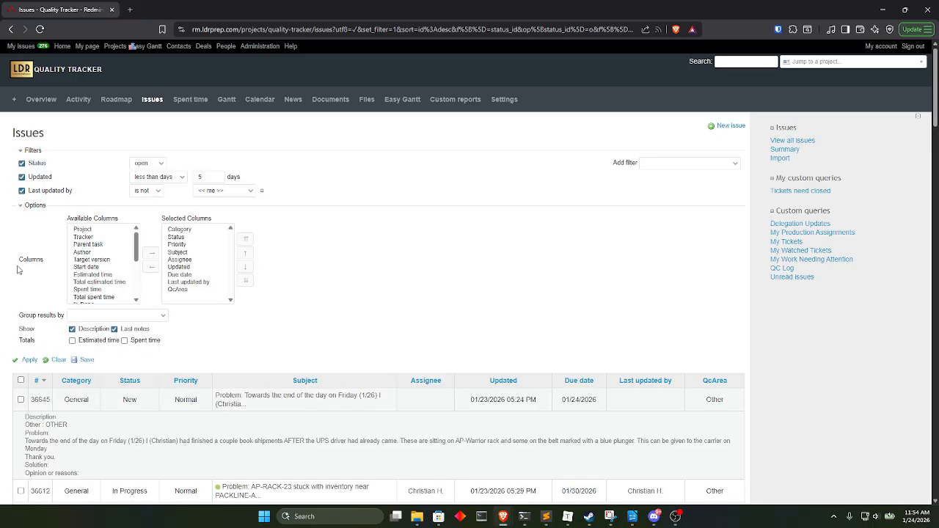
{"action": "left_click", "coordinate": [185, 290]}
{"action": "left_click", "coordinate": [247, 254]}
{"action": "left_click", "coordinate": [246, 254]}
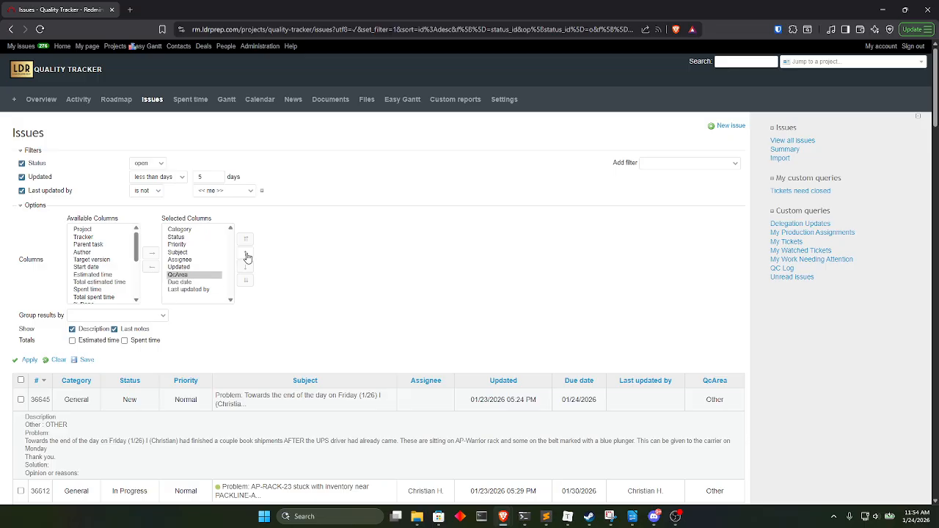
{"action": "left_click", "coordinate": [246, 254]}
{"action": "left_click", "coordinate": [247, 254]}
{"action": "left_click", "coordinate": [247, 253]}
{"action": "left_click", "coordinate": [246, 254]}
{"action": "left_click", "coordinate": [247, 254]}
{"action": "left_click", "coordinate": [247, 254]}
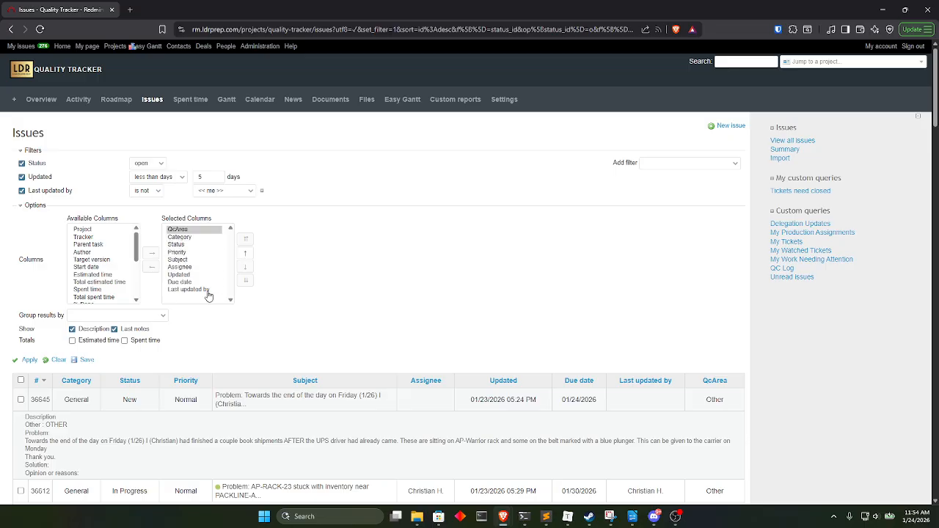
{"action": "left_click", "coordinate": [30, 359]}
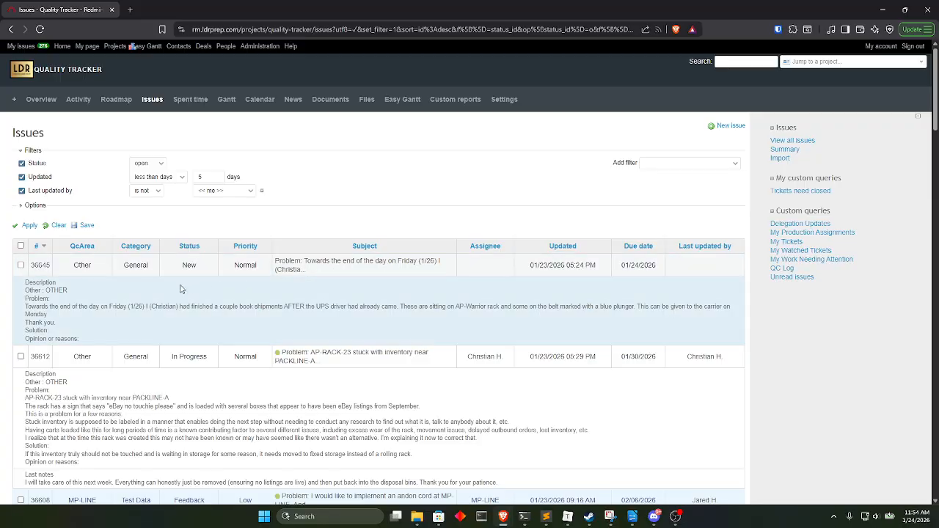
Look over the reordered issue list, reading the QcArea column alongside each ticket's description and last notes.
{"action": "scroll", "coordinate": [132, 290], "scroll_direction": "down", "scroll_amount": 2}
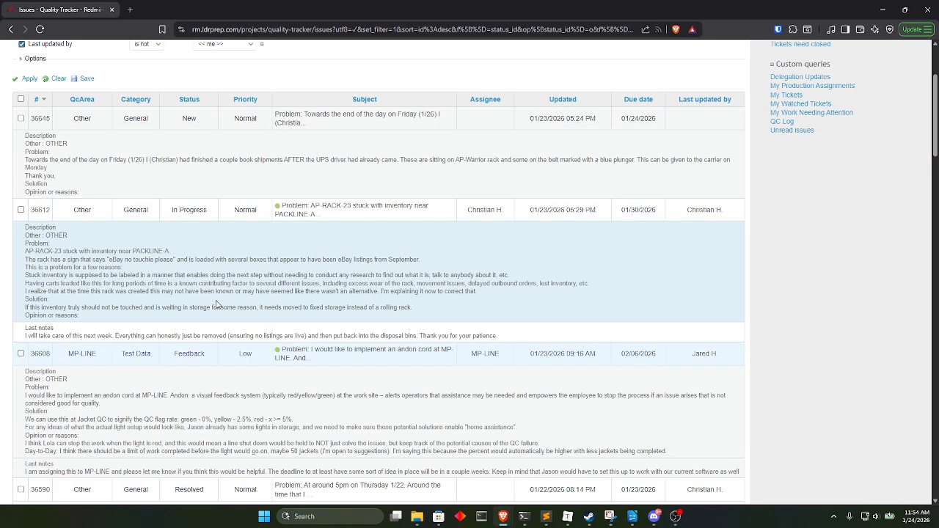
{"action": "scroll", "coordinate": [241, 325], "scroll_direction": "down", "scroll_amount": 15}
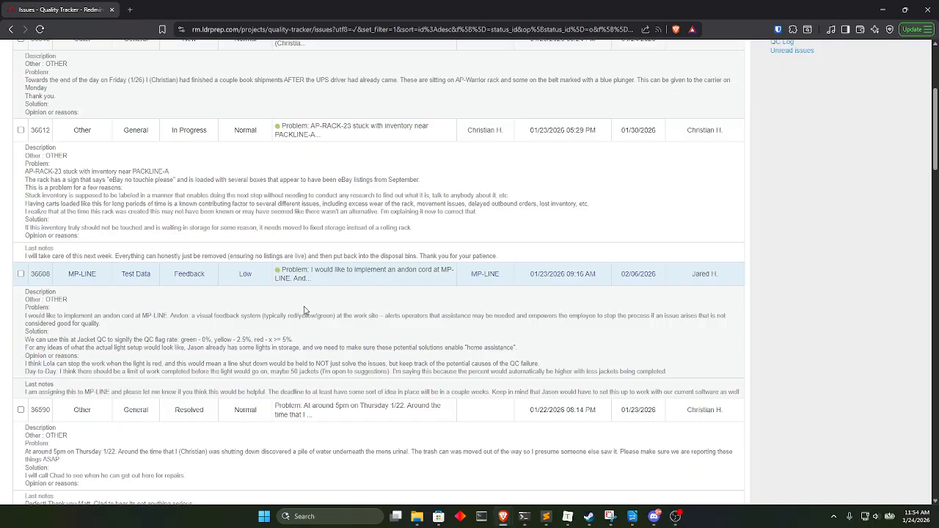
{"action": "scroll", "coordinate": [256, 316], "scroll_direction": "down", "scroll_amount": 6}
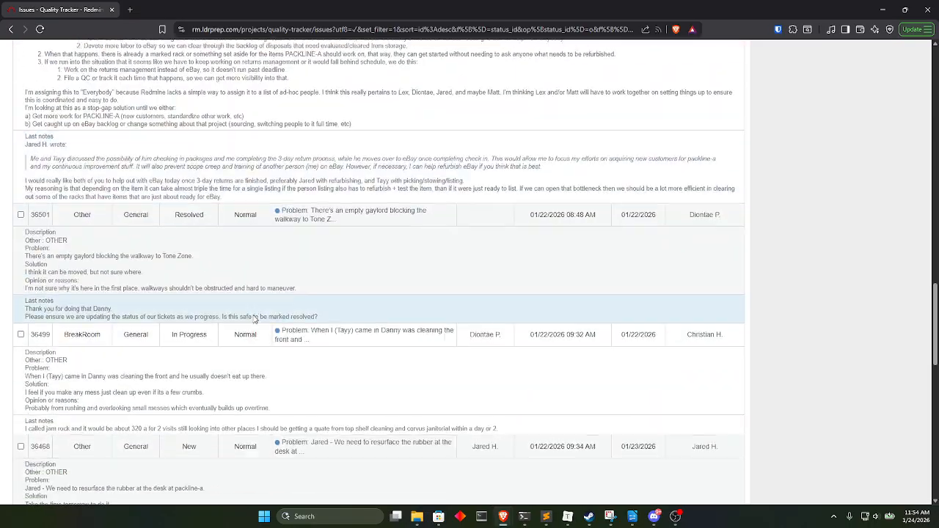
{"action": "scroll", "coordinate": [174, 302], "scroll_direction": "down", "scroll_amount": 2}
{"action": "scroll", "coordinate": [174, 302], "scroll_direction": "down", "scroll_amount": 5}
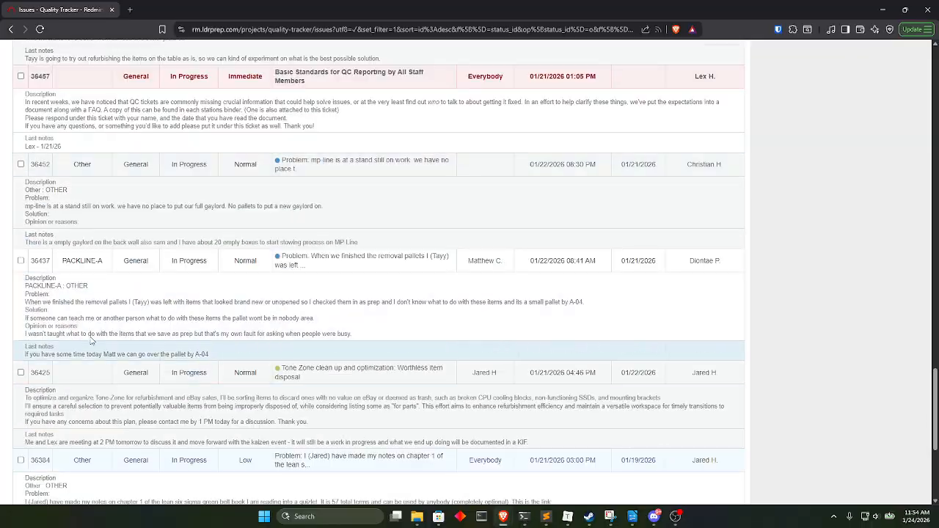
{"action": "scroll", "coordinate": [169, 339], "scroll_direction": "up", "scroll_amount": 2}
{"action": "scroll", "coordinate": [169, 339], "scroll_direction": "up", "scroll_amount": 20}
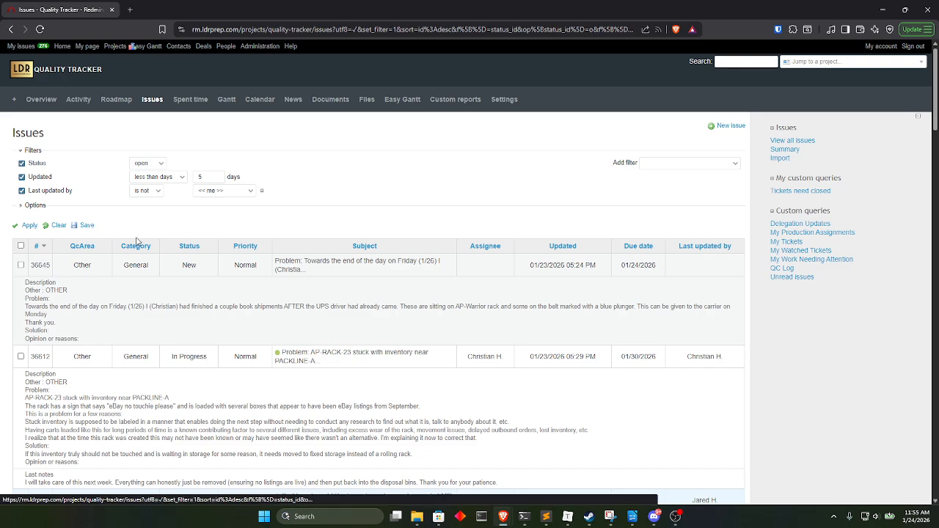
Save the current issue list setup as a query named "QC - Update last 5 days by someone else", visible to me only.
{"action": "left_click", "coordinate": [85, 225]}
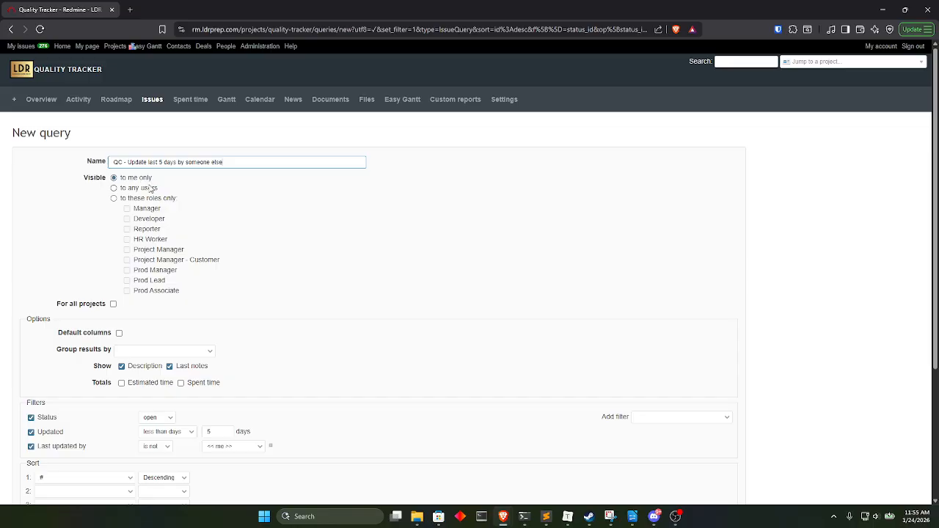
{"action": "scroll", "coordinate": [429, 297], "scroll_direction": "down", "scroll_amount": 3}
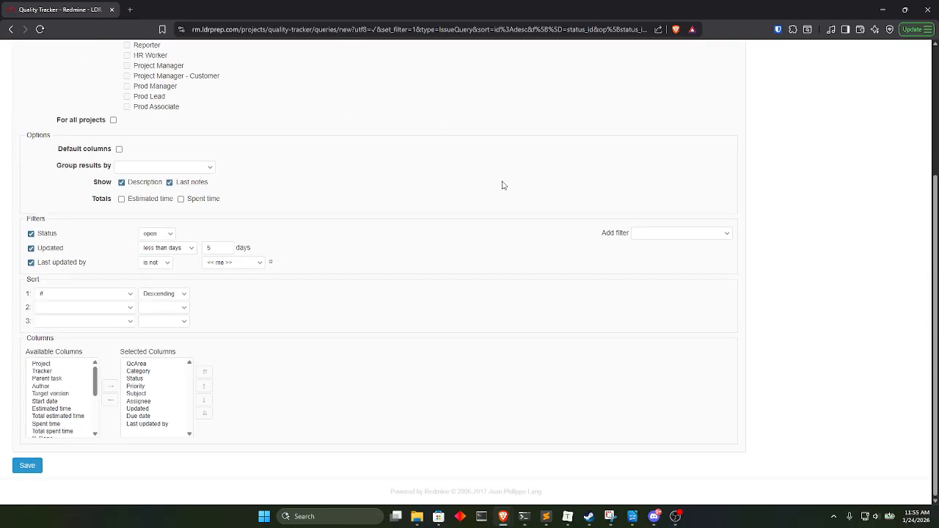
{"action": "scroll", "coordinate": [383, 219], "scroll_direction": "up", "scroll_amount": 3}
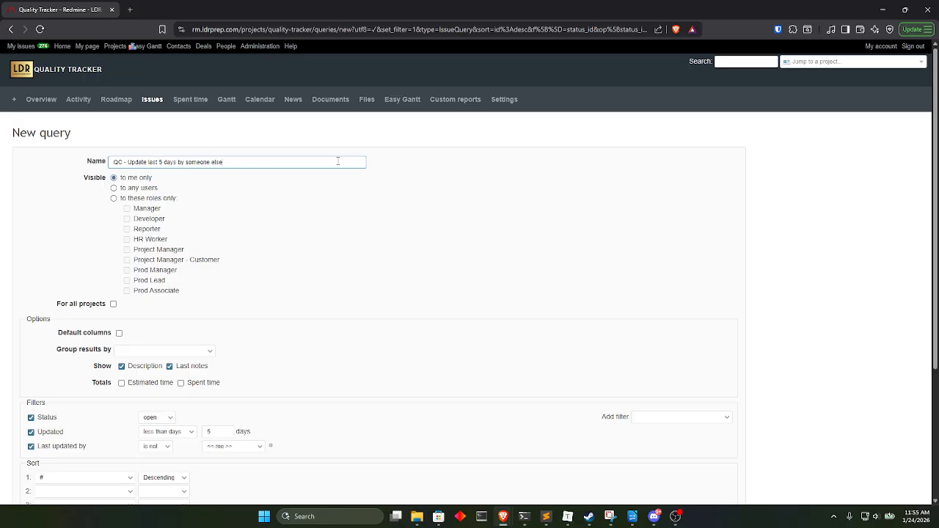
{"action": "scroll", "coordinate": [257, 220], "scroll_direction": "down", "scroll_amount": 5}
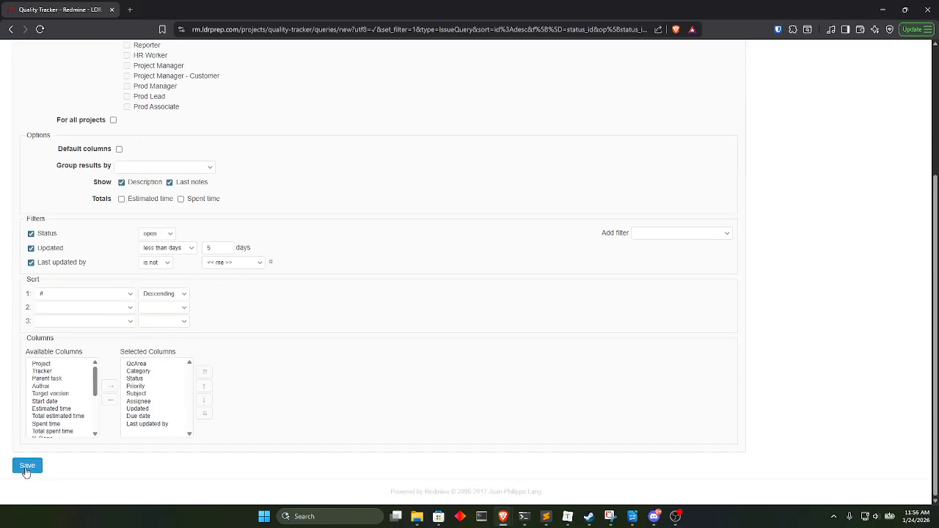
{"action": "left_click", "coordinate": [27, 465]}
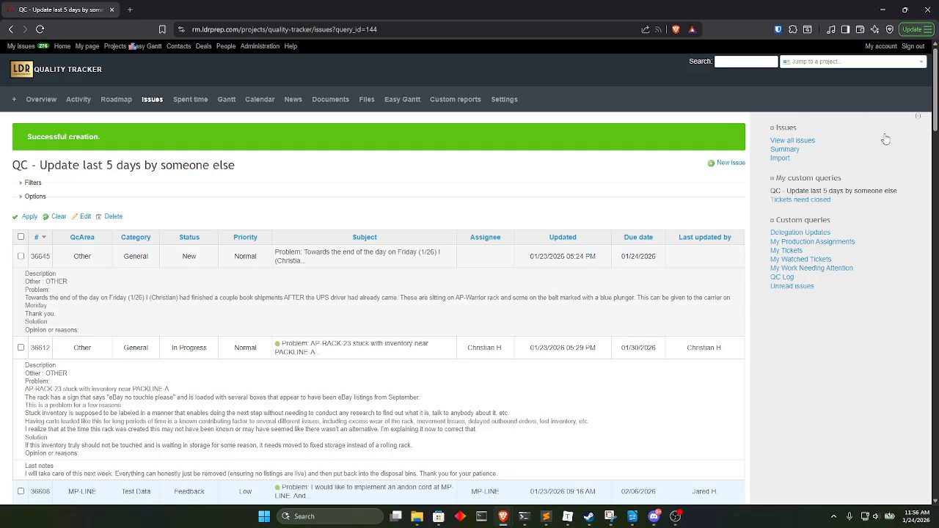
Collapse and reopen the sidebar to check where the saved query is listed under My custom queries.
{"action": "left_click", "coordinate": [922, 121]}
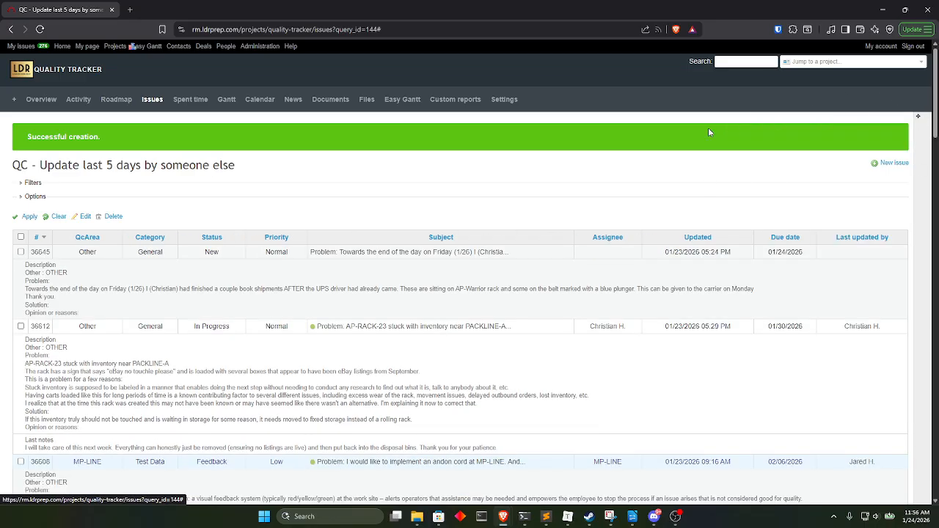
{"action": "left_click", "coordinate": [921, 121]}
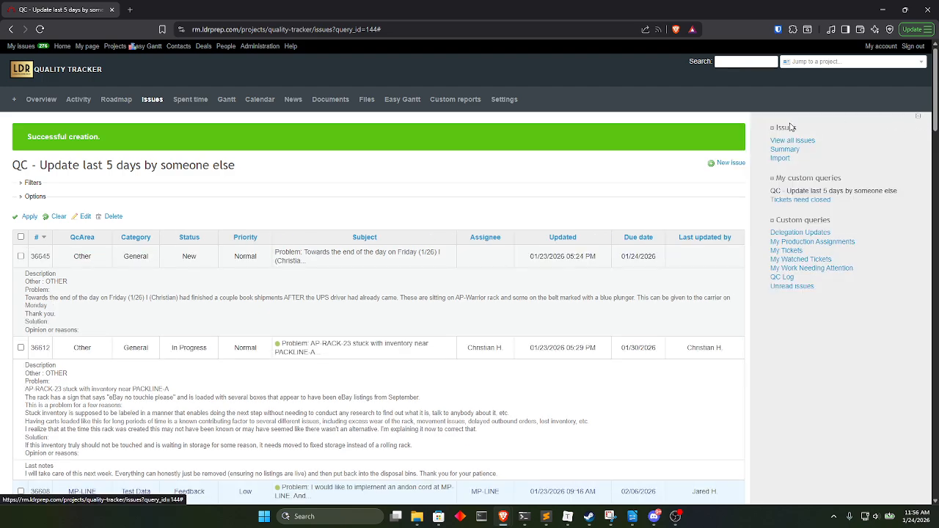
{"action": "left_click", "coordinate": [803, 180]}
{"action": "left_click", "coordinate": [803, 180]}
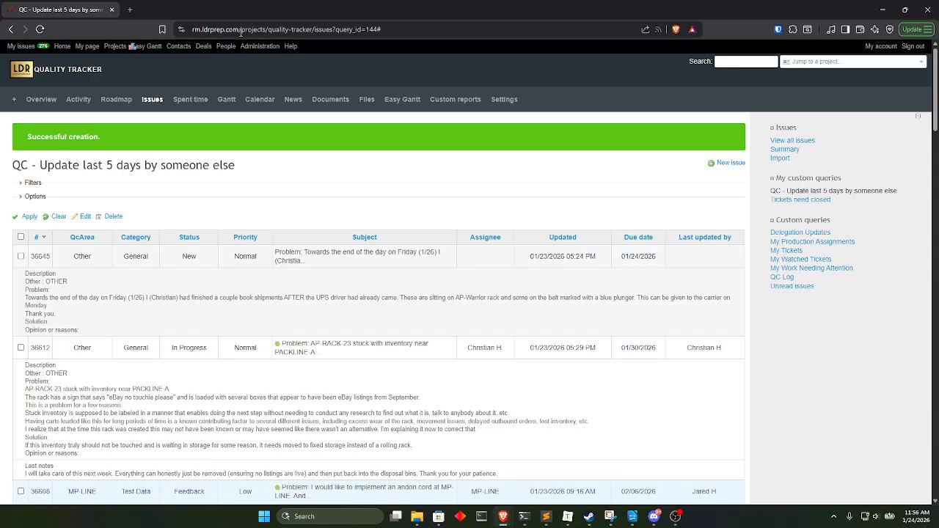
Go to the Redmine home page by reducing the page address to rm.ldrprep.com.
{"action": "left_click_drag", "start_coordinate": [241, 32], "coordinate": [312, 126]}
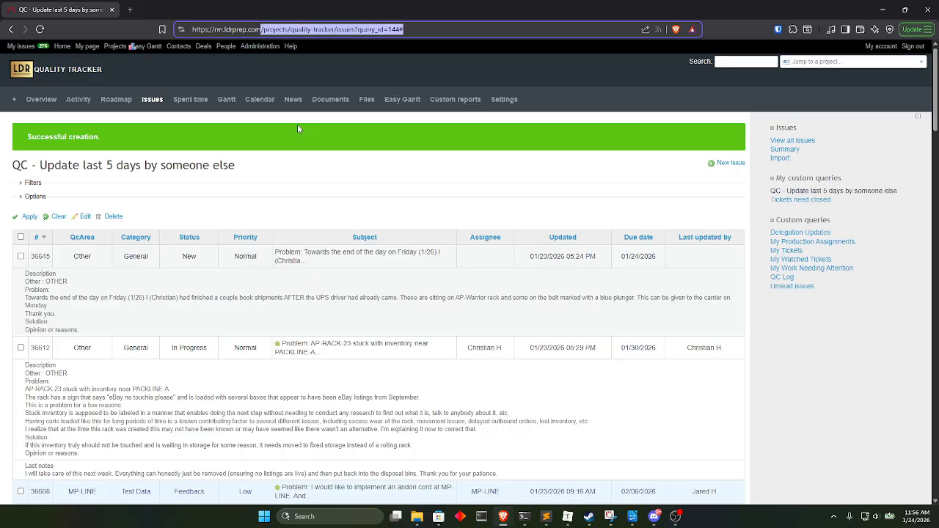
{"action": "key", "text": "BackSpace"}
{"action": "key", "text": "Return"}
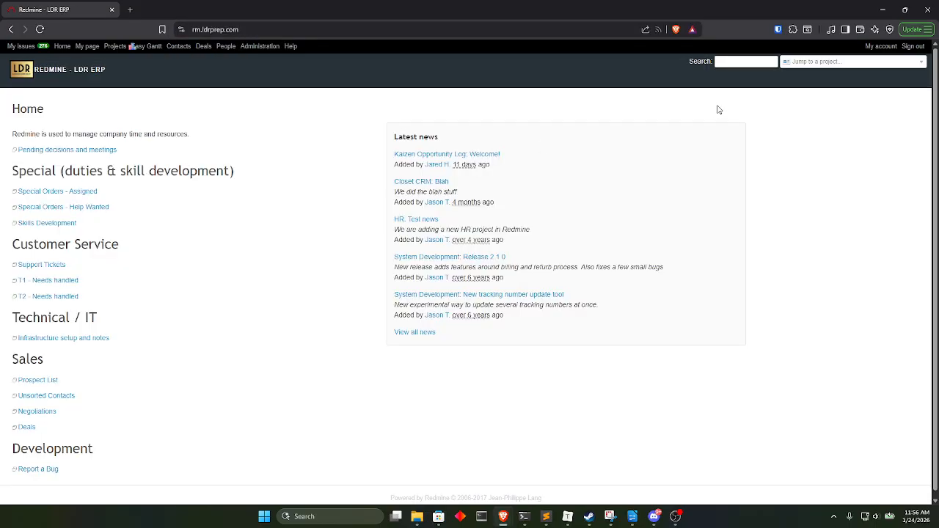
Look up the Quality Tracker project with "quali" and open its issue list.
{"action": "left_click", "coordinate": [800, 63]}
{"action": "scroll", "coordinate": [844, 116], "scroll_direction": "down", "scroll_amount": 1}
{"action": "scroll", "coordinate": [844, 116], "scroll_direction": "down", "scroll_amount": 1}
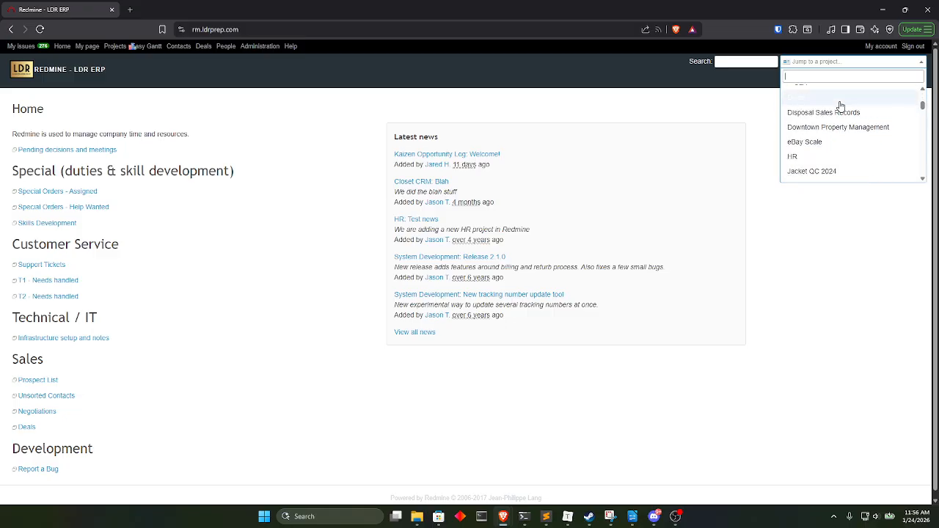
{"action": "type", "text": "quali"}
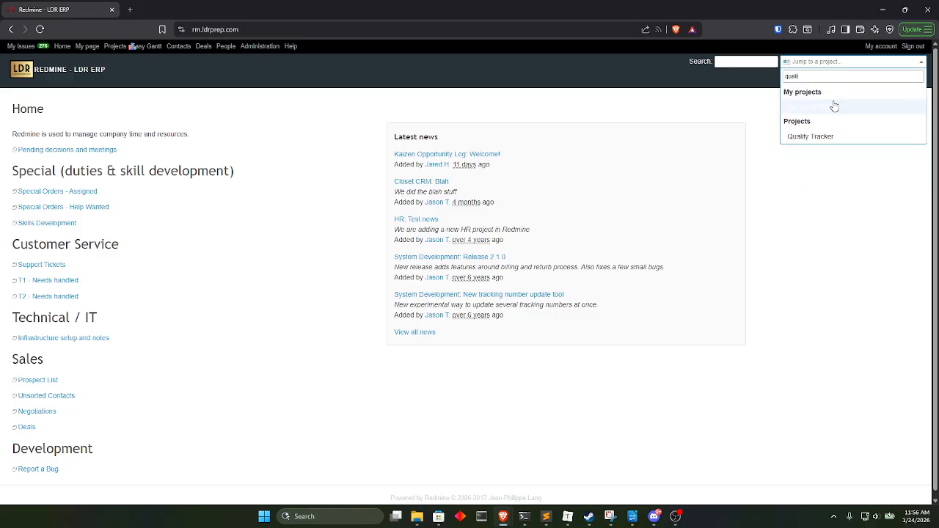
{"action": "left_click", "coordinate": [816, 139]}
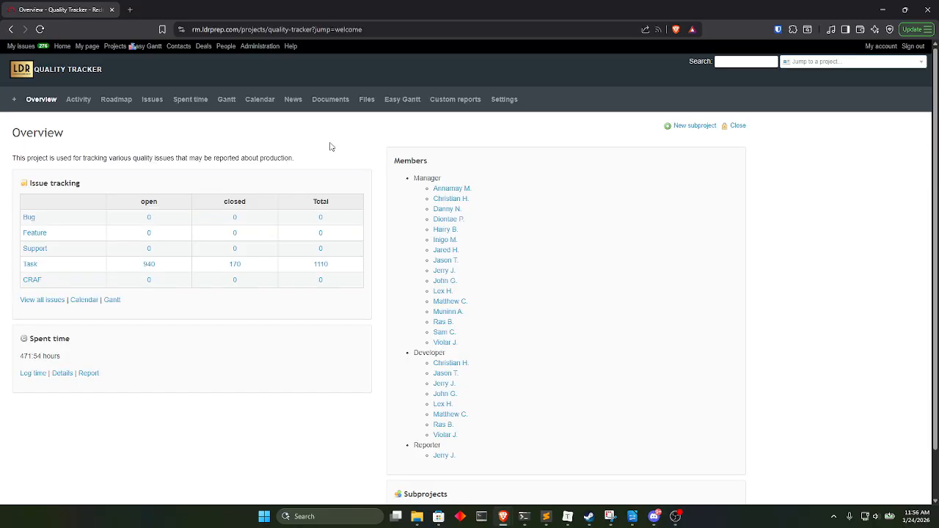
{"action": "left_click", "coordinate": [149, 99]}
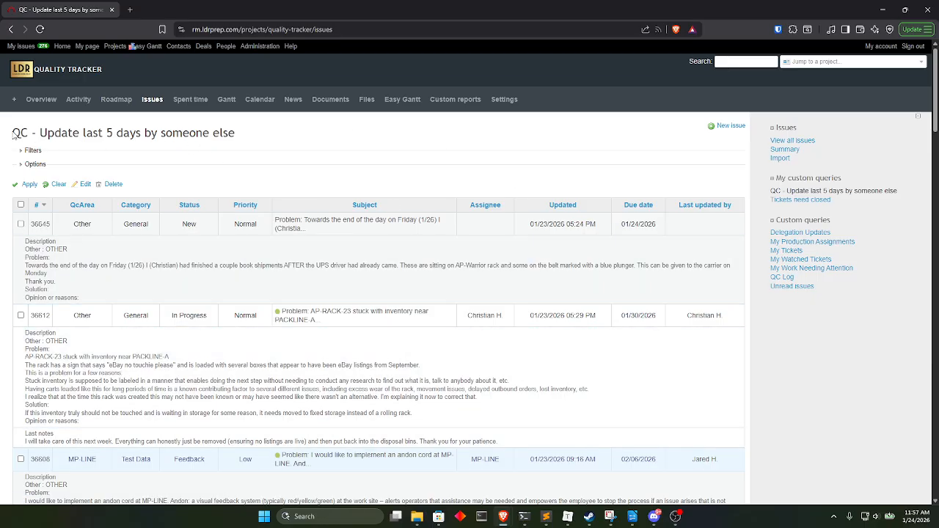
Clear the active query from the issue list and reload the saved "QC - Update last 5 days by someone else" query.
{"action": "left_click_drag", "start_coordinate": [13, 136], "coordinate": [243, 121]}
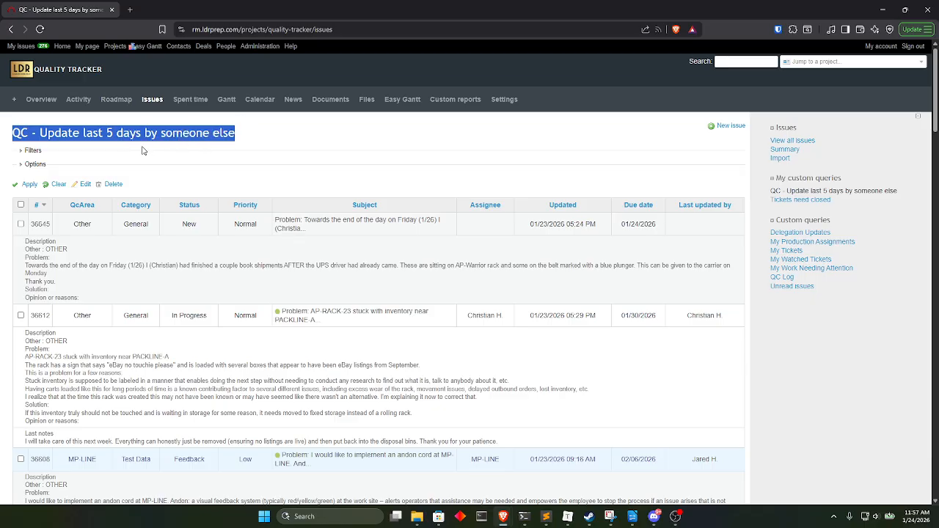
{"action": "left_click", "coordinate": [271, 170]}
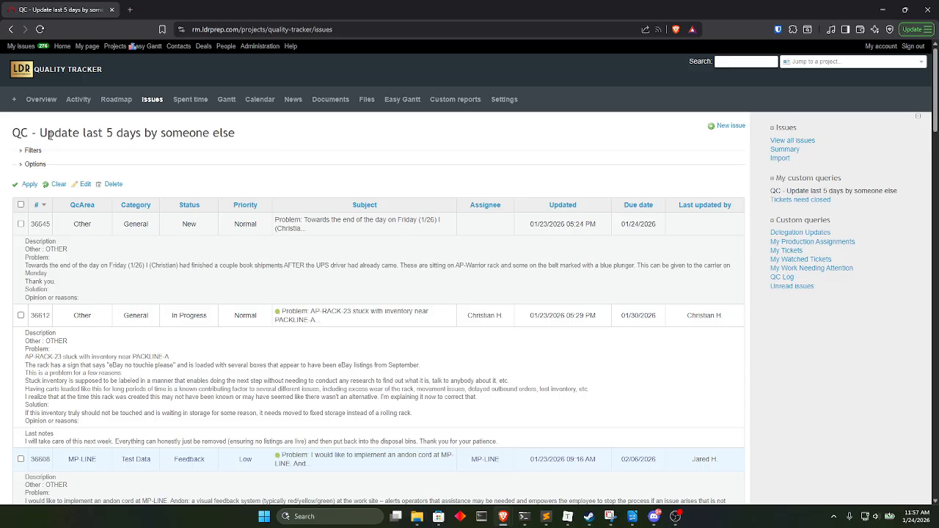
{"action": "left_click", "coordinate": [58, 185]}
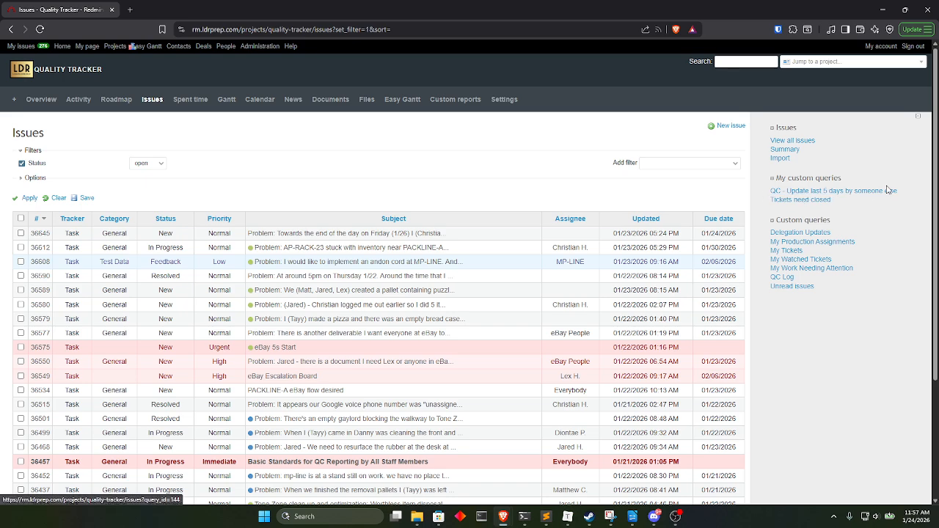
{"action": "left_click", "coordinate": [851, 191]}
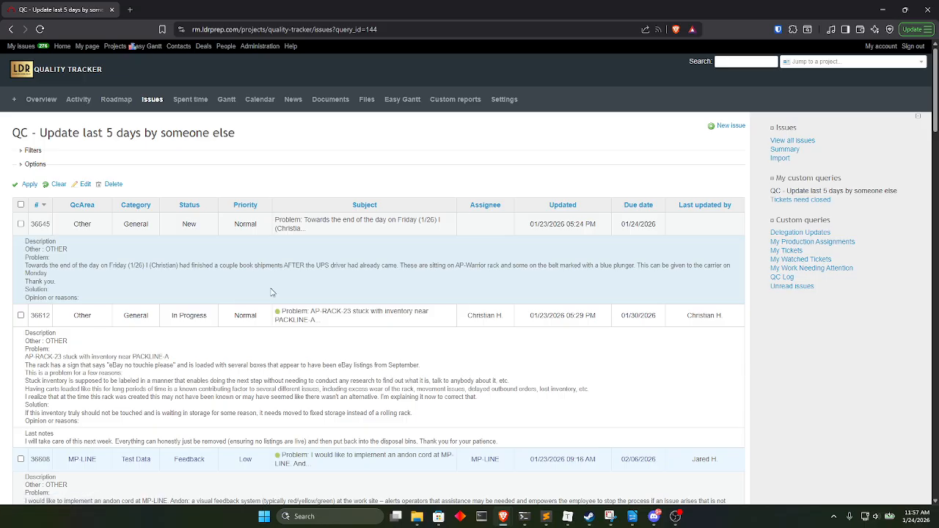
{"action": "scroll", "coordinate": [271, 292], "scroll_direction": "down", "scroll_amount": 10}
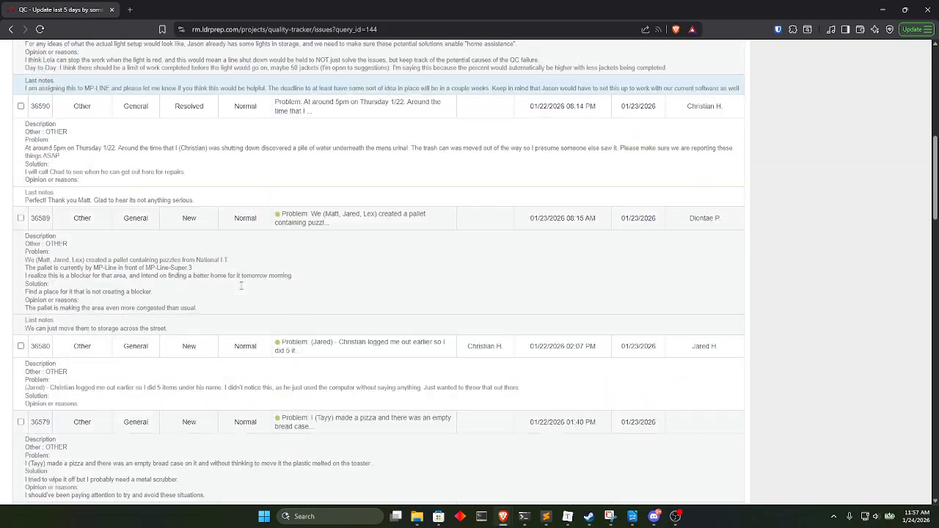
{"action": "scroll", "coordinate": [240, 285], "scroll_direction": "up", "scroll_amount": 10}
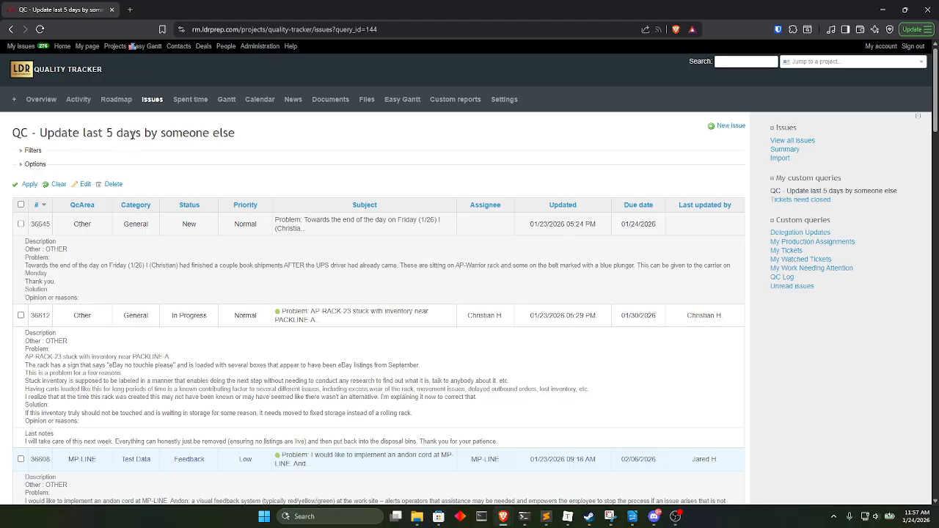
Edit the saved query so its Updated filter covers less than 7 days, and save it.
{"action": "left_click", "coordinate": [84, 184]}
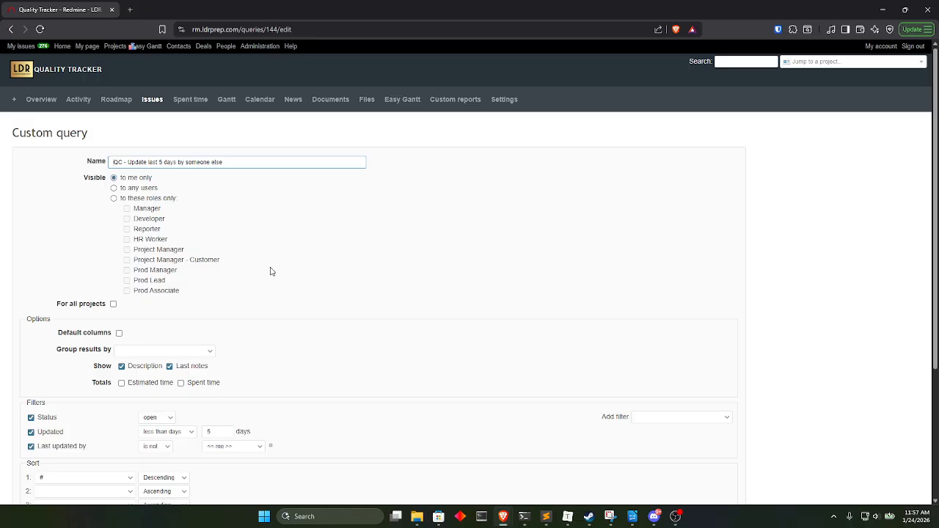
{"action": "scroll", "coordinate": [269, 269], "scroll_direction": "down", "scroll_amount": 3}
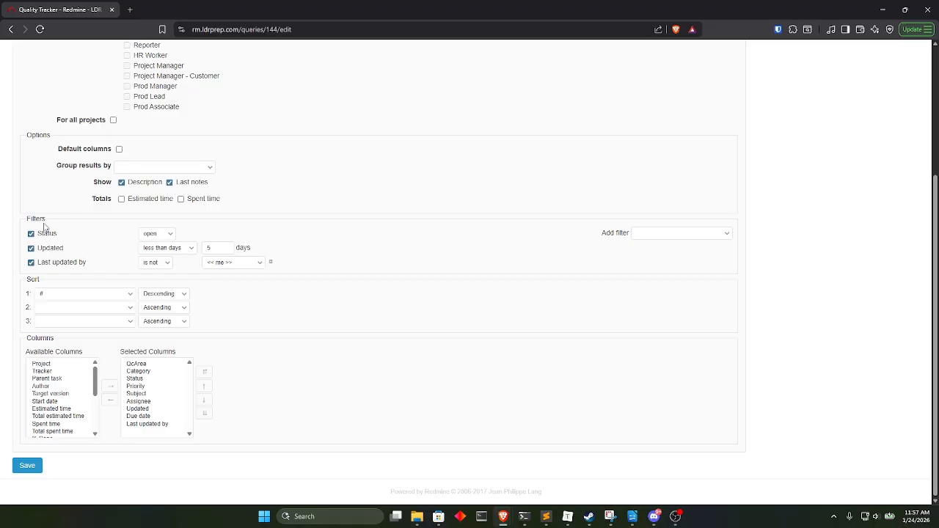
{"action": "scroll", "coordinate": [47, 256], "scroll_direction": "up", "scroll_amount": 1}
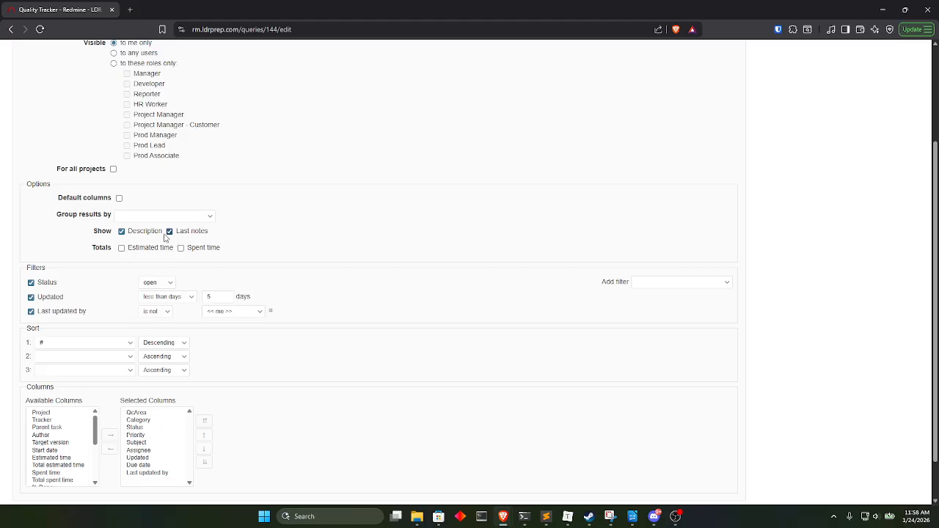
{"action": "scroll", "coordinate": [122, 376], "scroll_direction": "down", "scroll_amount": 1}
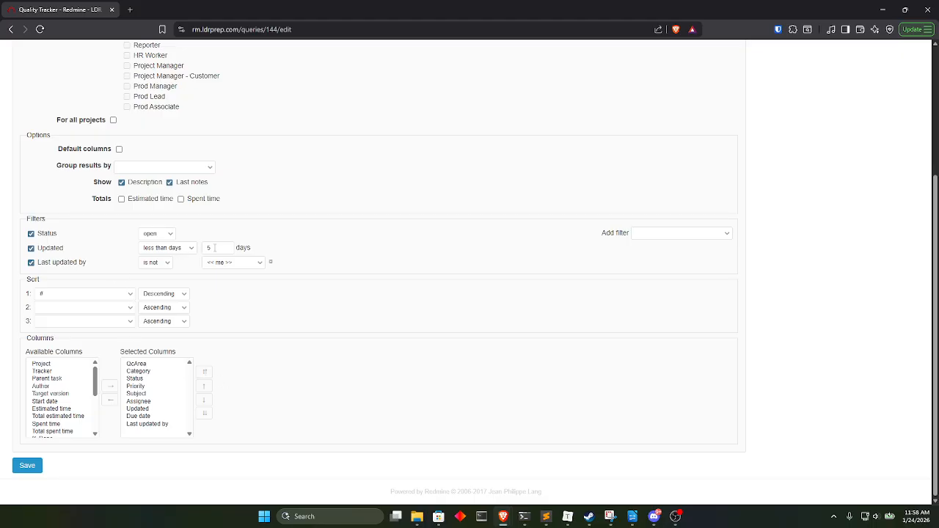
{"action": "left_click", "coordinate": [213, 248]}
{"action": "left_click", "coordinate": [27, 465]}
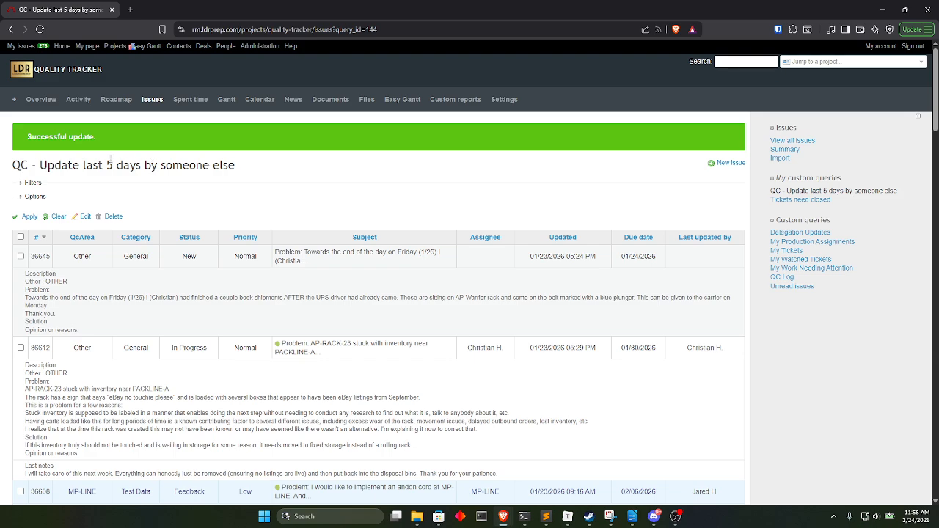
Rename the query to "QC - Update last 7 days by someone else" and save it.
{"action": "left_click", "coordinate": [84, 216]}
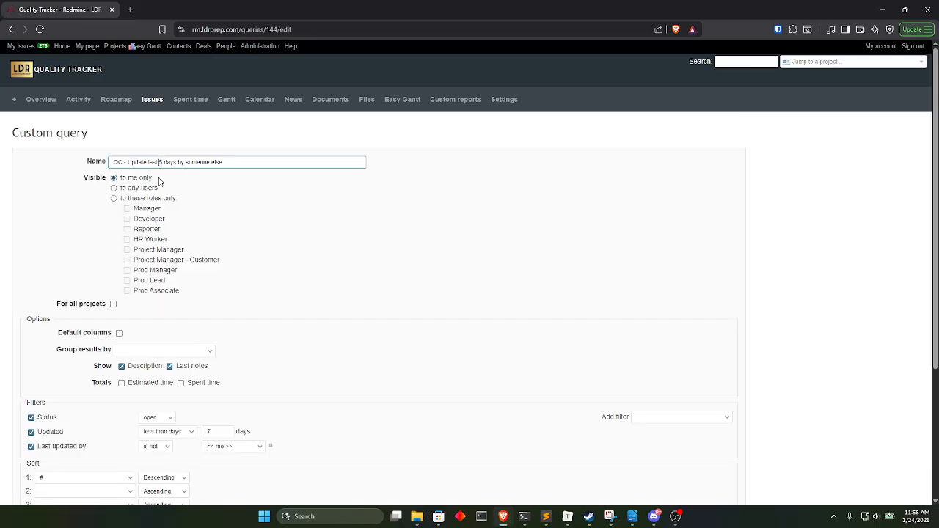
{"action": "key", "text": "BackSpace"}
{"action": "type", "text": "7"}
{"action": "scroll", "coordinate": [7, 271], "scroll_direction": "down", "scroll_amount": 3}
{"action": "left_click", "coordinate": [26, 466]}
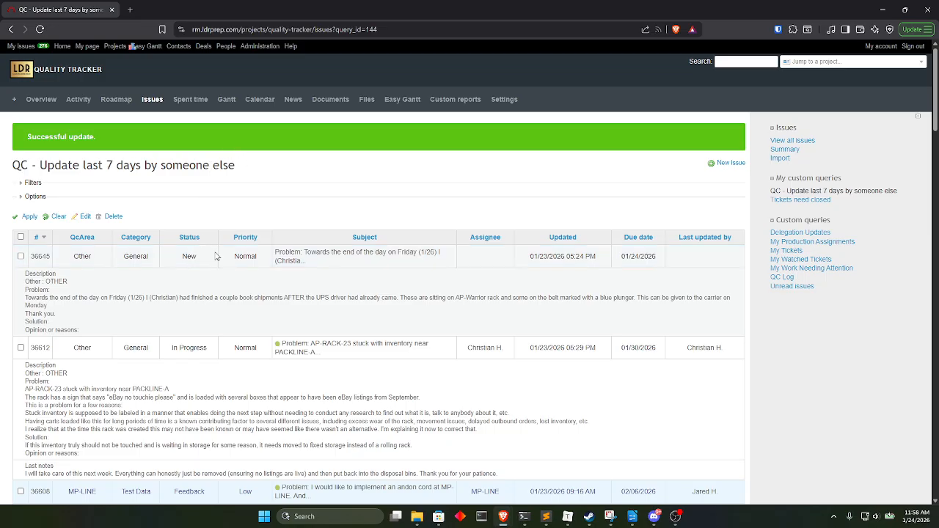
Make the "QC - Update last 7 days by someone else" query visible to any users and save it.
{"action": "scroll", "coordinate": [198, 337], "scroll_direction": "down", "scroll_amount": 4}
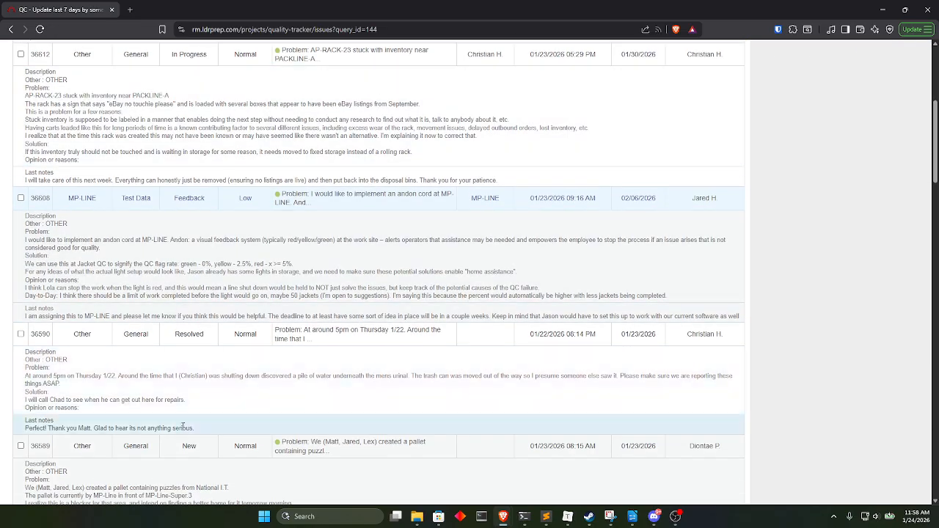
{"action": "scroll", "coordinate": [425, 252], "scroll_direction": "down", "scroll_amount": 4}
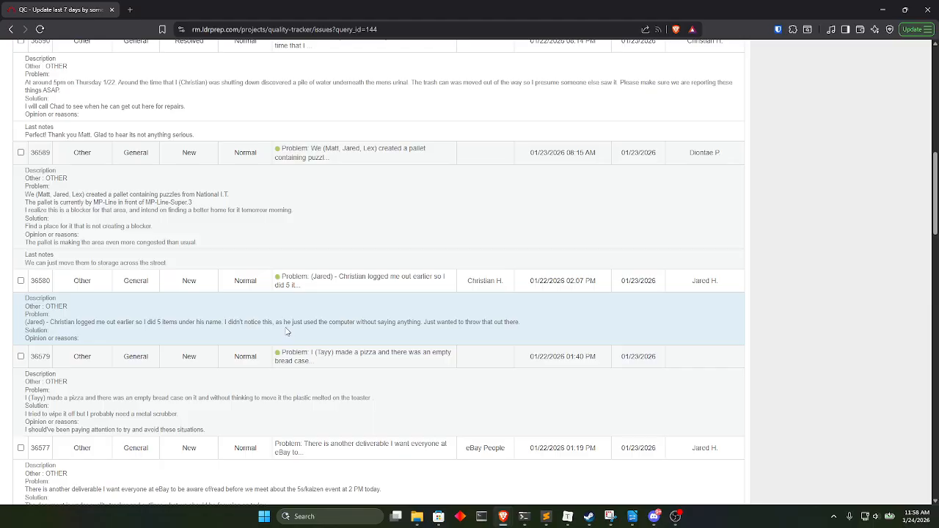
{"action": "scroll", "coordinate": [286, 331], "scroll_direction": "up", "scroll_amount": 5}
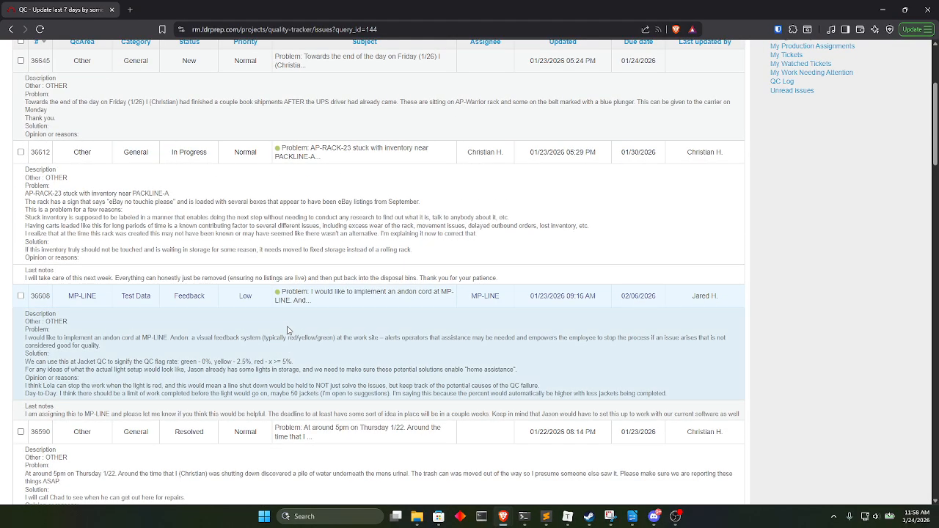
{"action": "scroll", "coordinate": [287, 331], "scroll_direction": "up", "scroll_amount": 3}
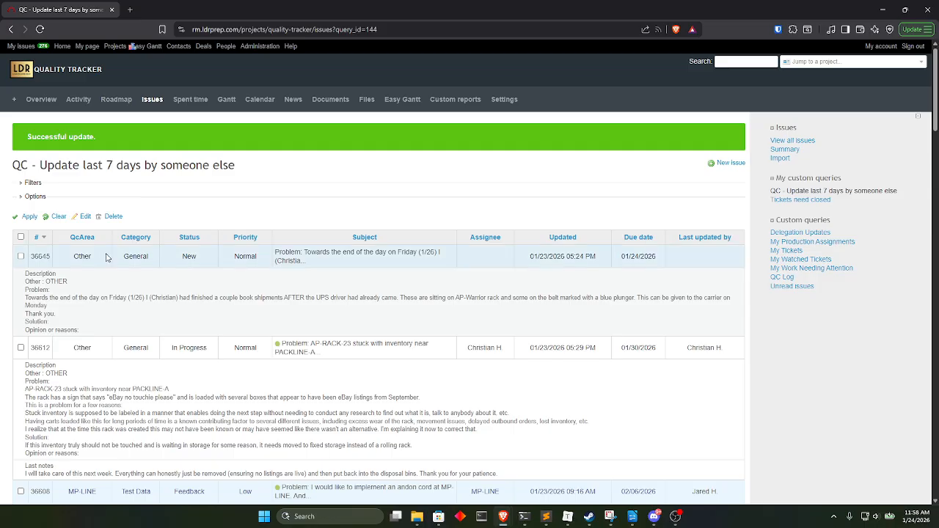
{"action": "left_click", "coordinate": [88, 216]}
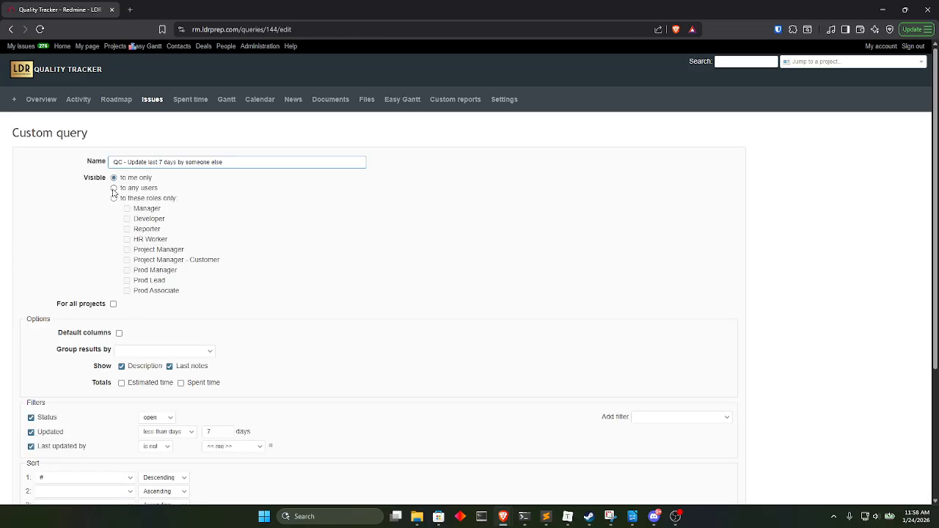
{"action": "left_click", "coordinate": [114, 189]}
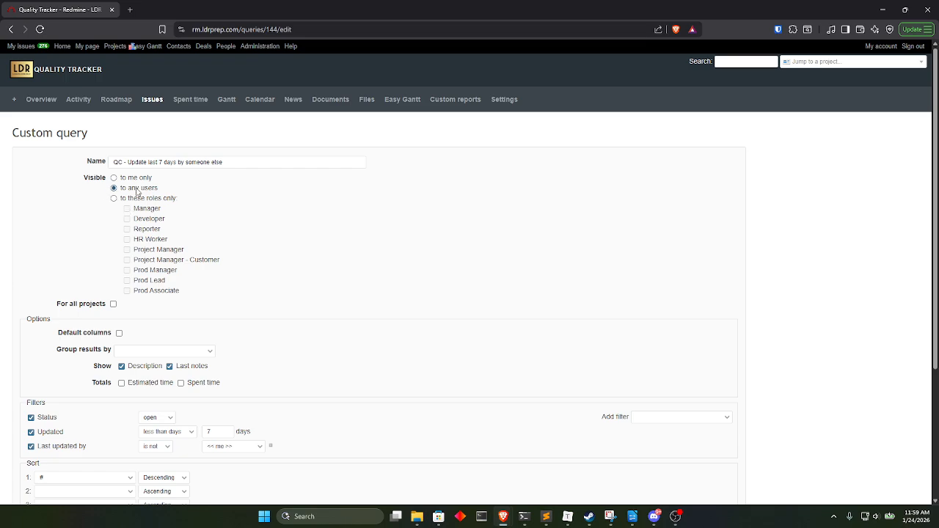
{"action": "scroll", "coordinate": [54, 212], "scroll_direction": "down", "scroll_amount": 3}
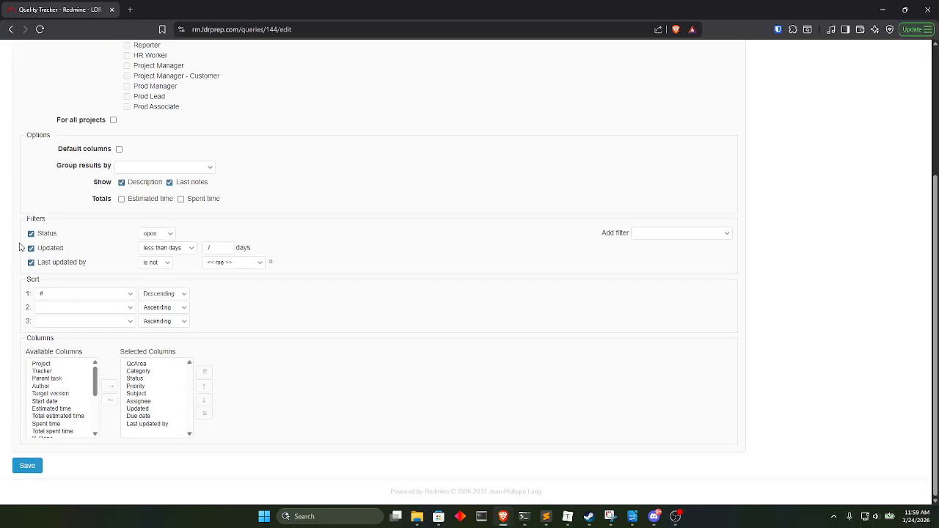
{"action": "left_click", "coordinate": [22, 465]}
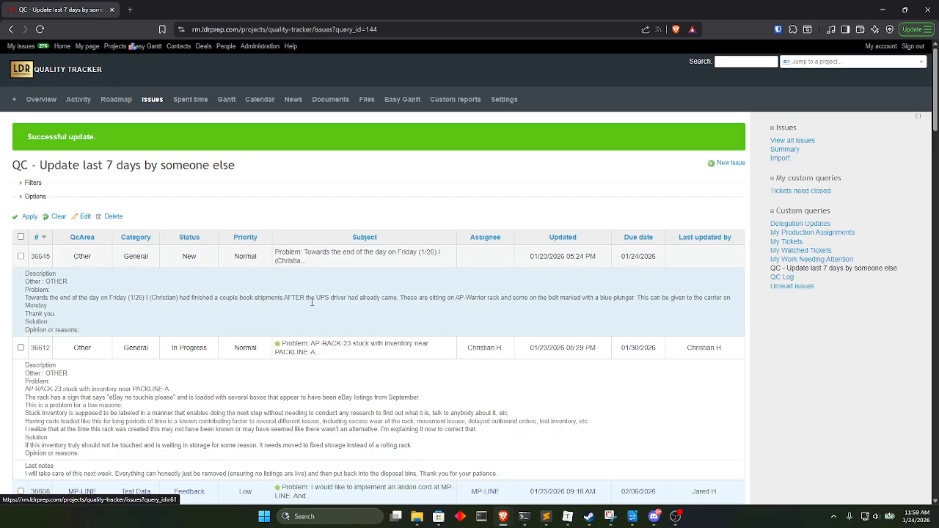
{"action": "scroll", "coordinate": [197, 320], "scroll_direction": "down", "scroll_amount": 15}
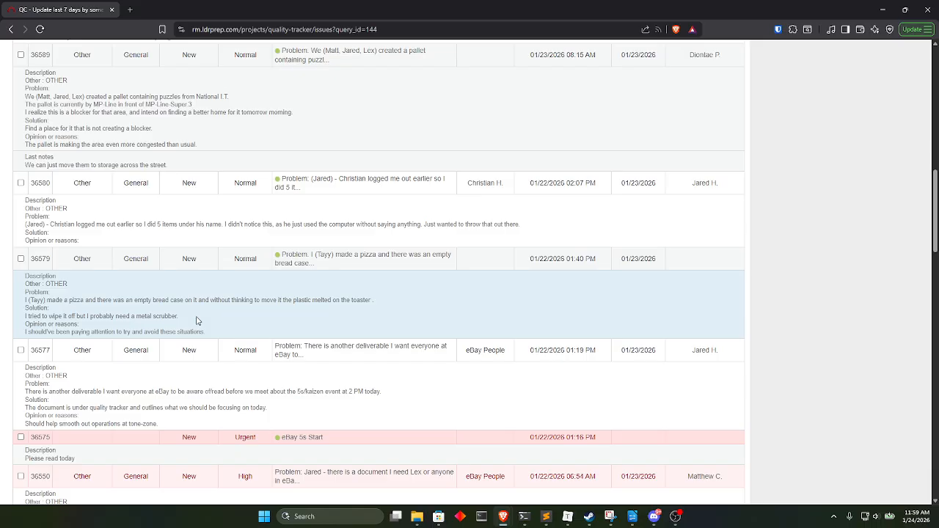
Clear the active query and filter the open issues to those created today.
{"action": "scroll", "coordinate": [301, 335], "scroll_direction": "up", "scroll_amount": 15}
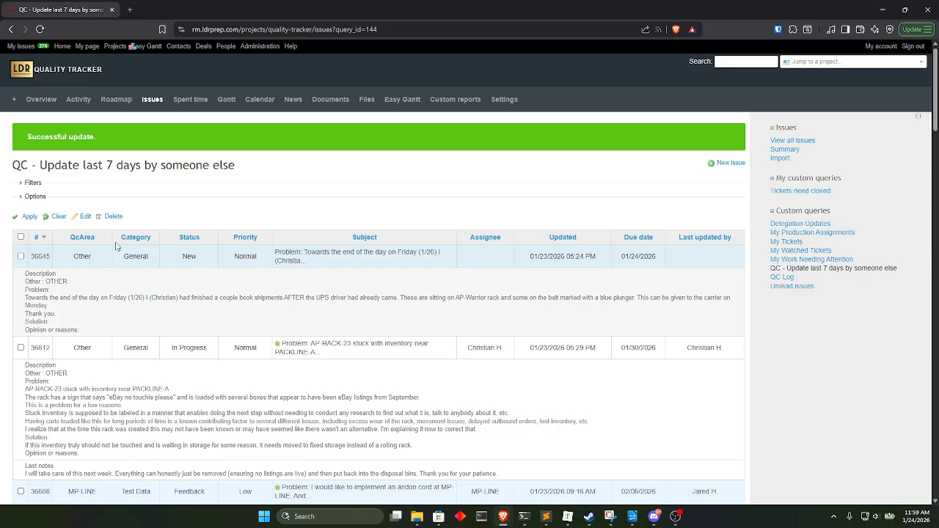
{"action": "left_click", "coordinate": [58, 219]}
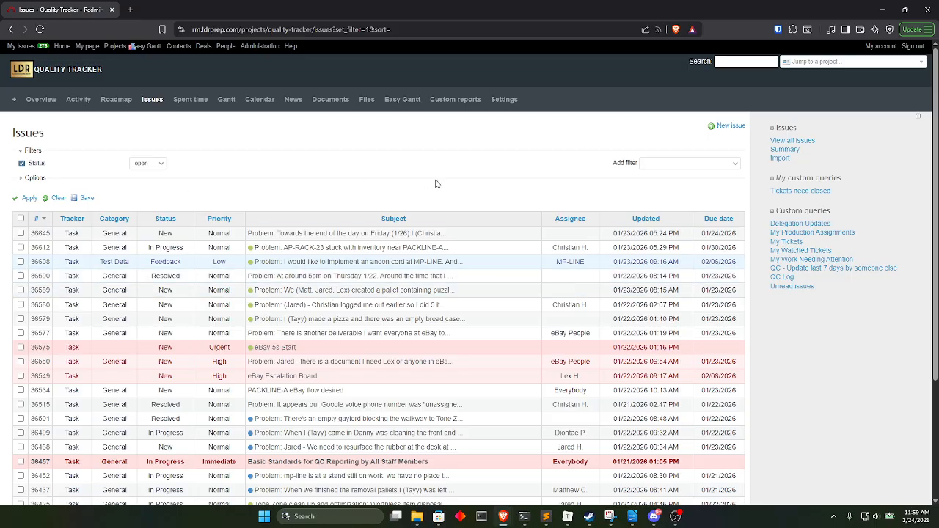
{"action": "left_click", "coordinate": [693, 164]}
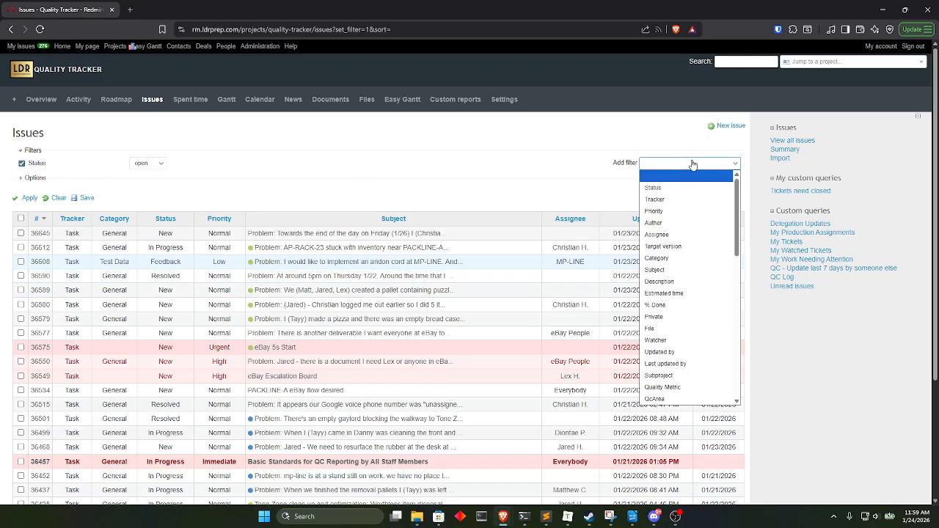
{"action": "scroll", "coordinate": [692, 242], "scroll_direction": "down", "scroll_amount": 3}
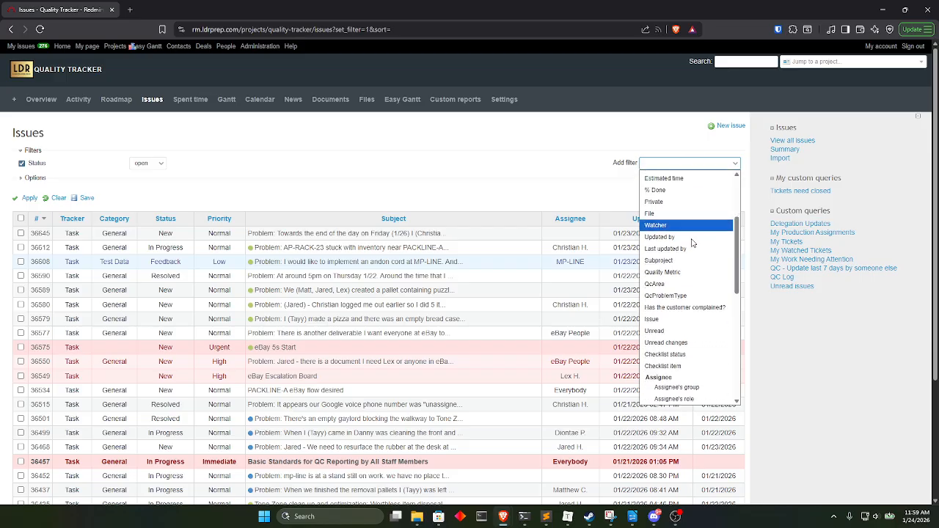
{"action": "scroll", "coordinate": [693, 242], "scroll_direction": "down", "scroll_amount": 5}
{"action": "left_click", "coordinate": [665, 286]}
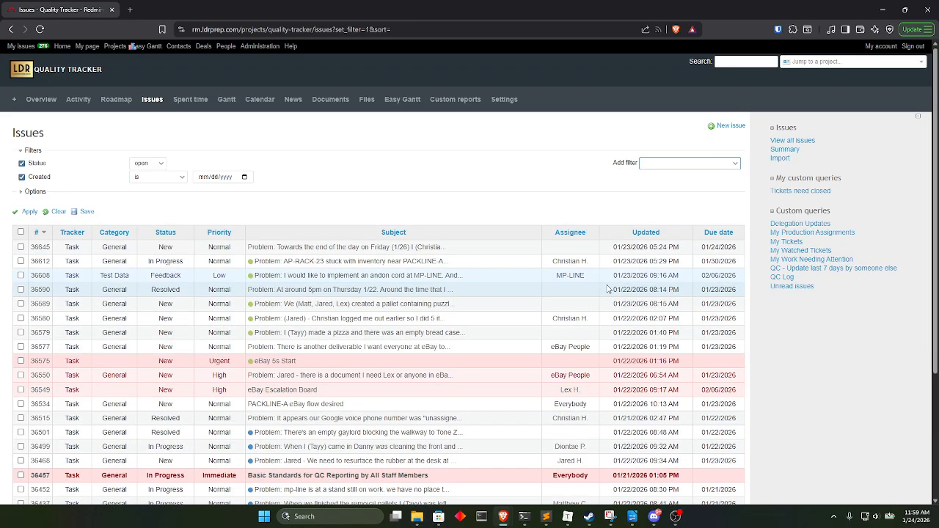
{"action": "left_click", "coordinate": [182, 178]}
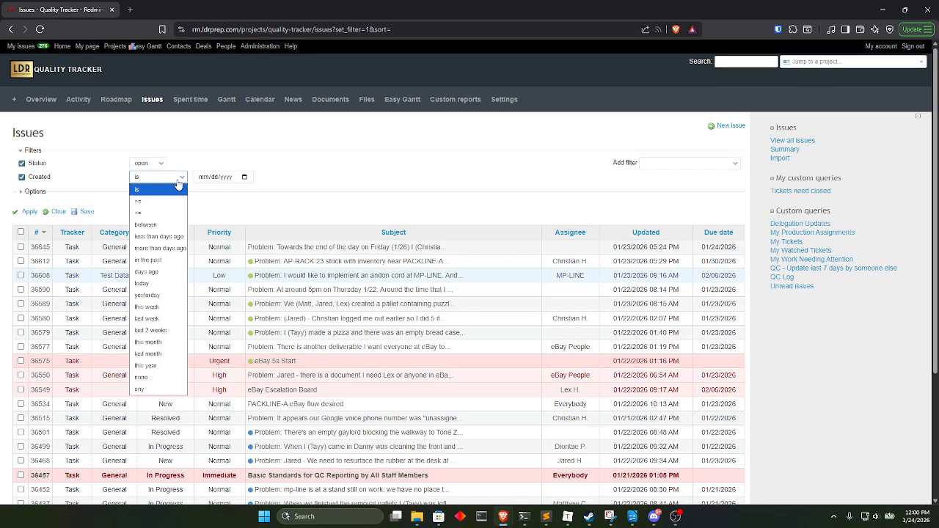
{"action": "left_click", "coordinate": [162, 283]}
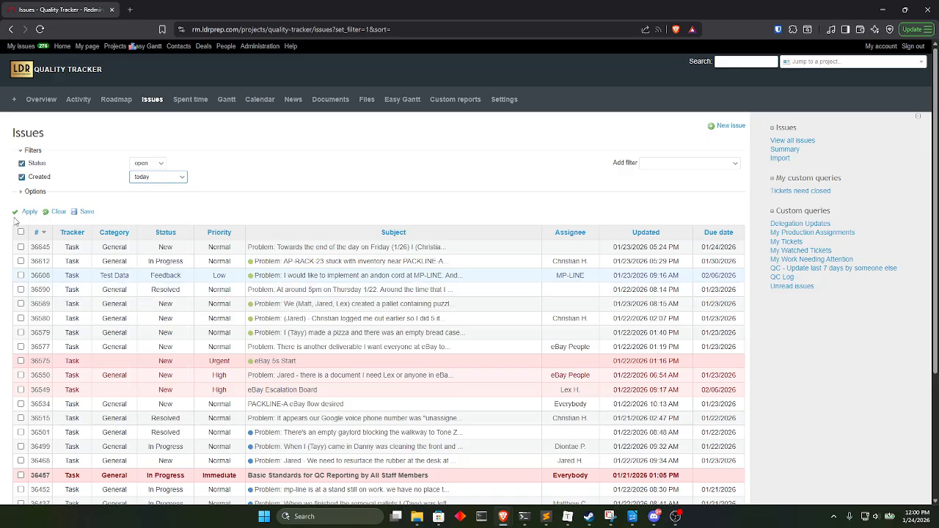
{"action": "left_click", "coordinate": [28, 213]}
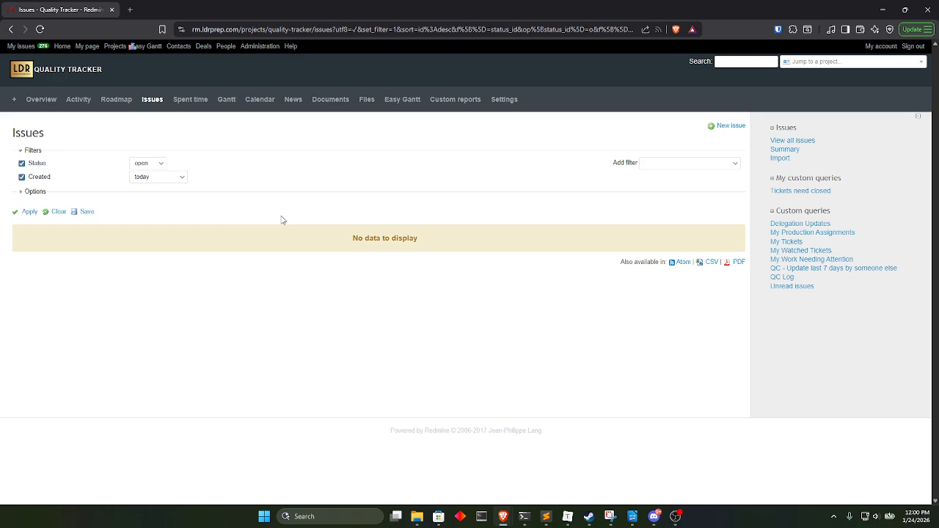
Open app.ldrprep.com in a new tab and start a new QC Report from its Hotbar page.
{"action": "left_click", "coordinate": [131, 9]}
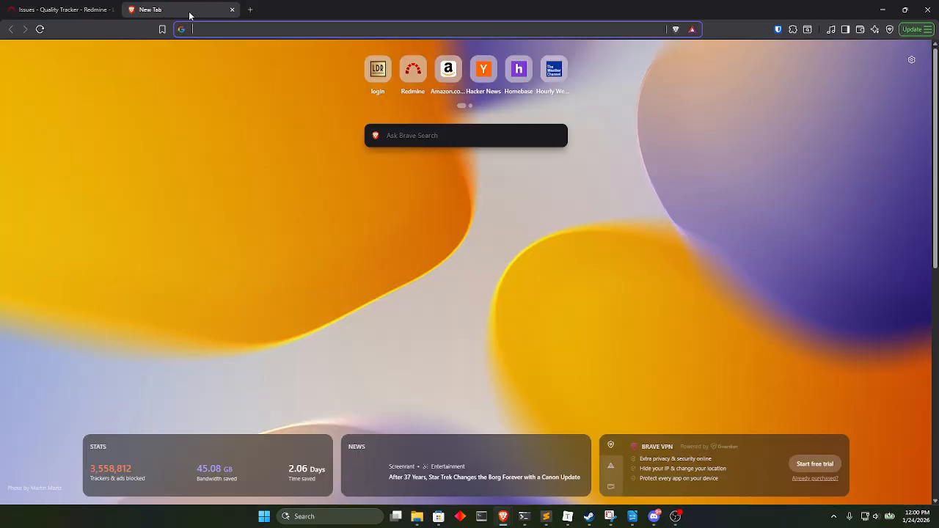
{"action": "type", "text": "app.ldrprep.com"}
{"action": "key", "text": "Return"}
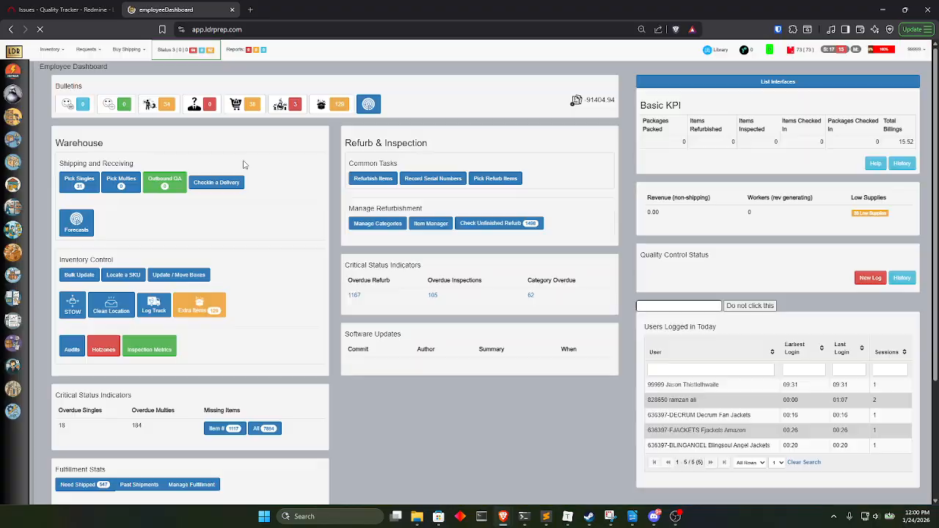
{"action": "mouse_move", "coordinate": [15, 100]}
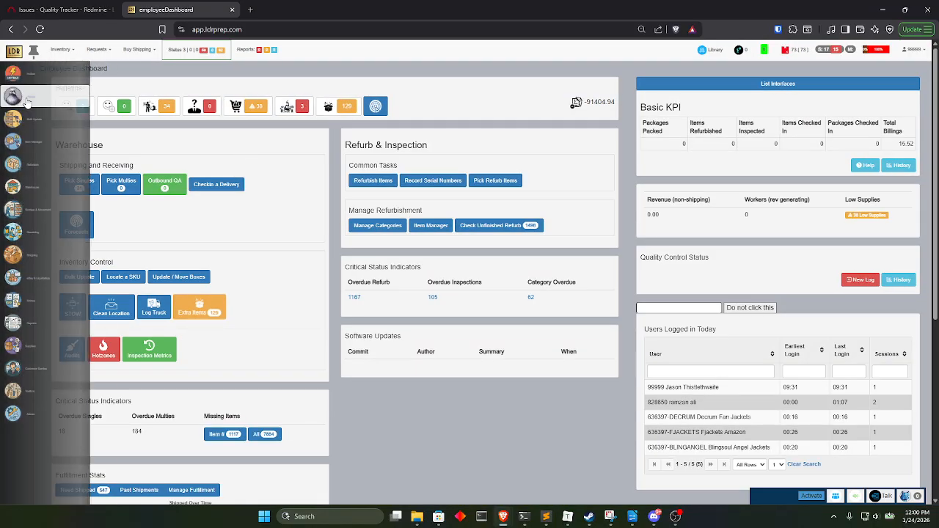
{"action": "left_click", "coordinate": [71, 100]}
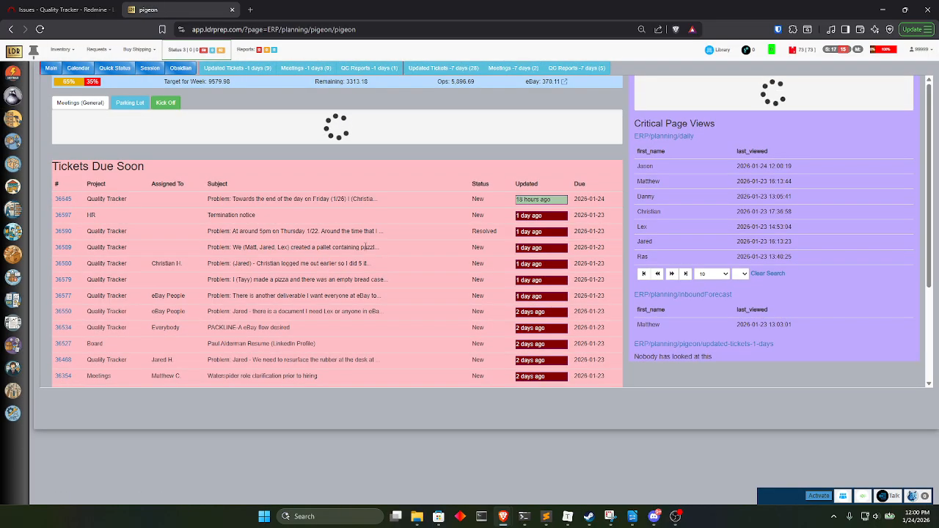
{"action": "mouse_move", "coordinate": [16, 73]}
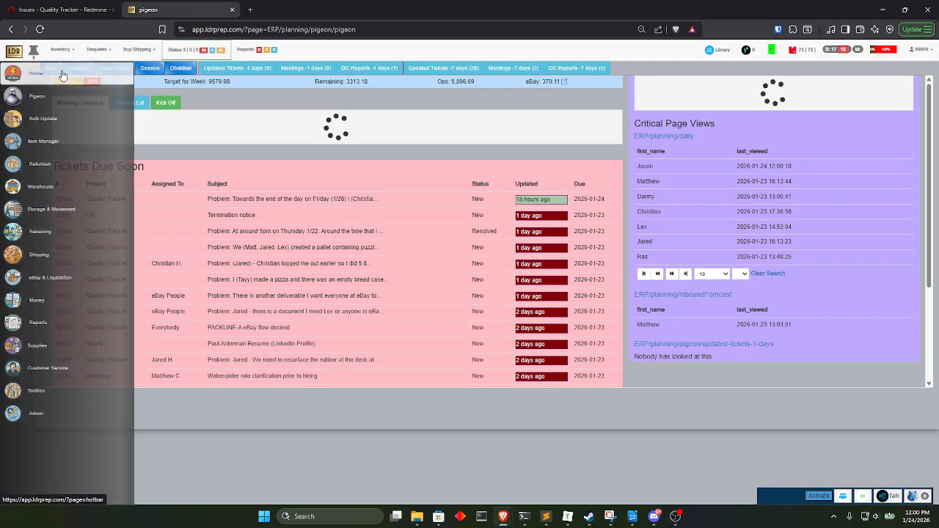
{"action": "left_click", "coordinate": [62, 74]}
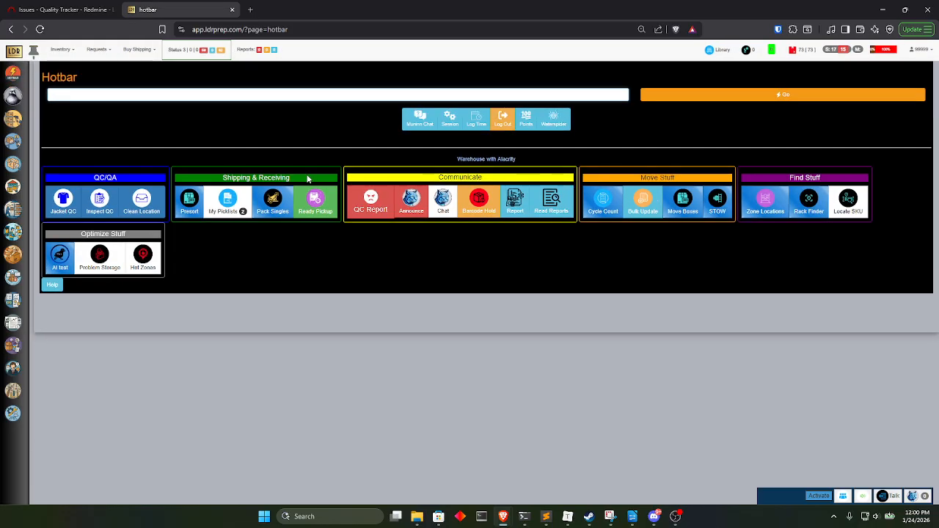
{"action": "left_click", "coordinate": [374, 215]}
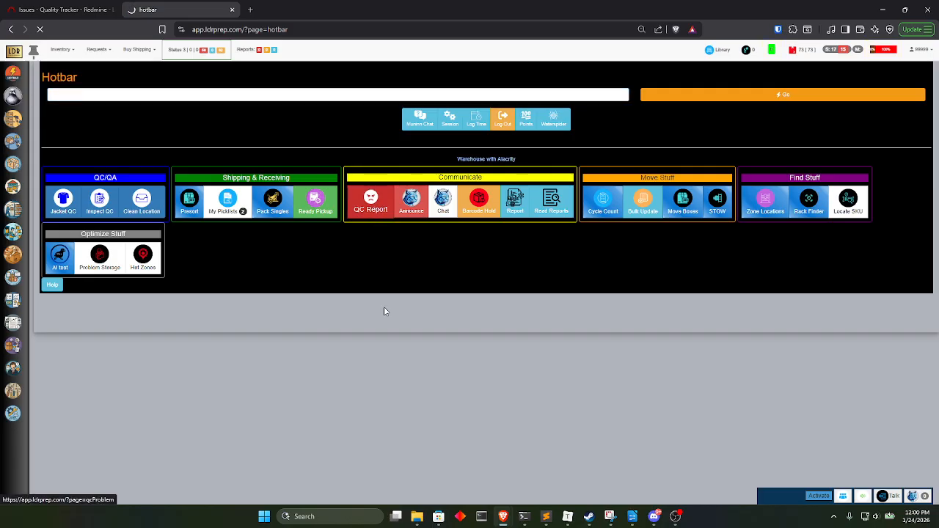
Fill in the QC Report with the problem statement "This is a test" and the time spent, and submit it.
{"action": "left_click", "coordinate": [95, 166]}
{"action": "type", "text": "T"}
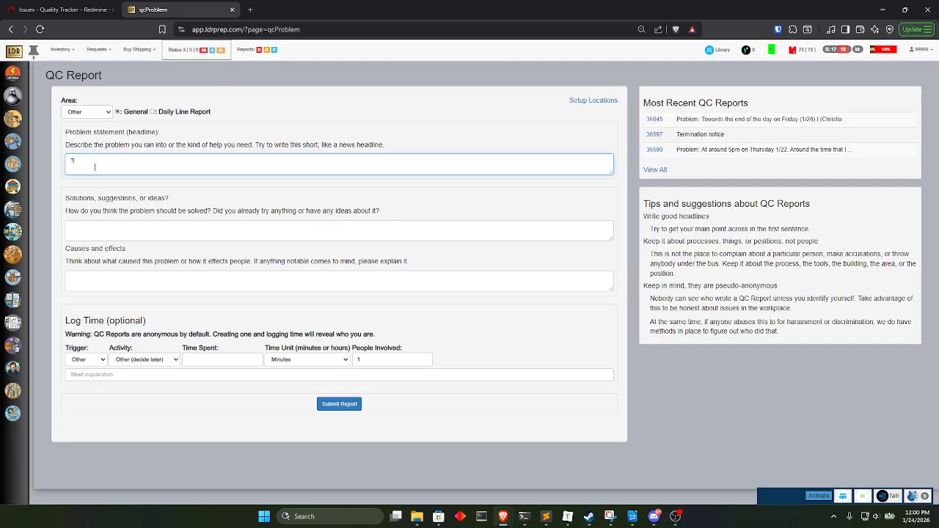
{"action": "type", "text": "hsi"}
{"action": "key", "text": "BackSpace"}
{"action": "key", "text": "BackSpace"}
{"action": "key", "text": "BackSpace"}
{"action": "type", "text": "i"}
{"action": "left_click", "coordinate": [216, 359]}
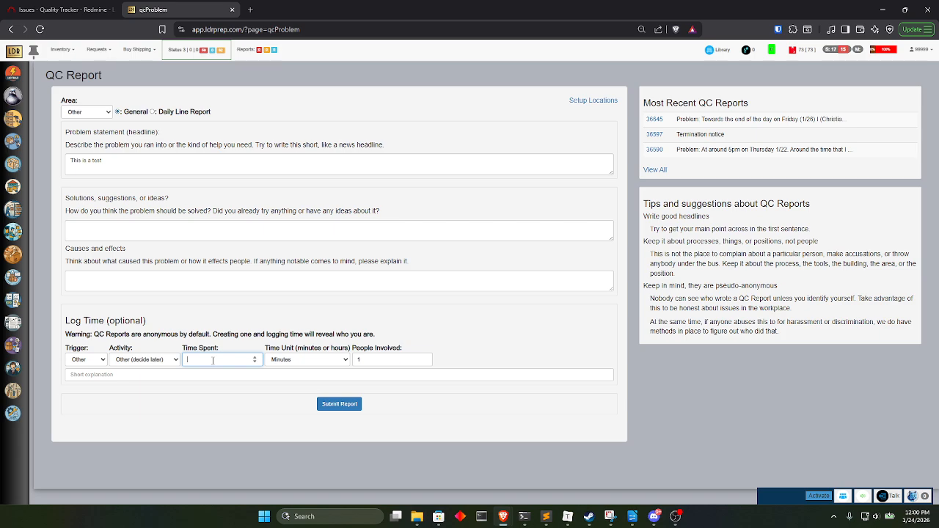
{"action": "left_click", "coordinate": [339, 404]}
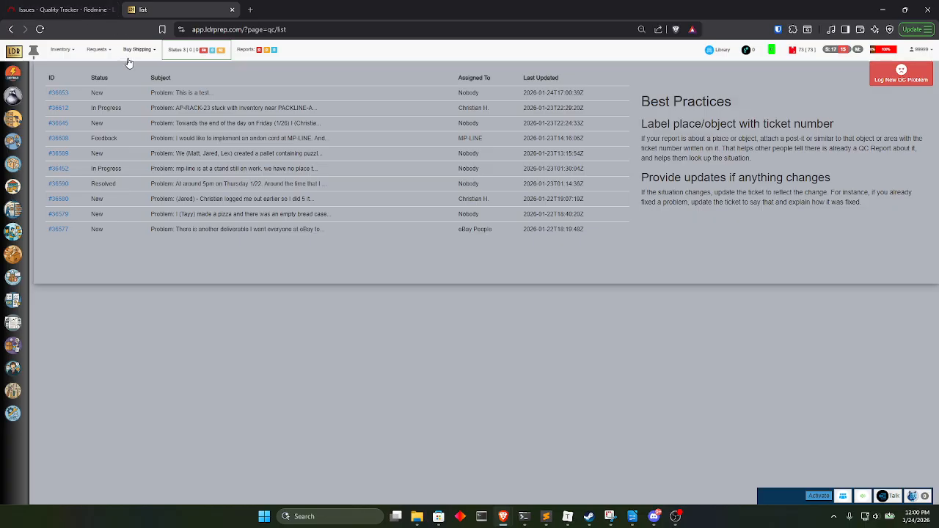
Switch back to Redmine, reload the filtered issue list and add the Total spent time column to it.
{"action": "left_click", "coordinate": [64, 10]}
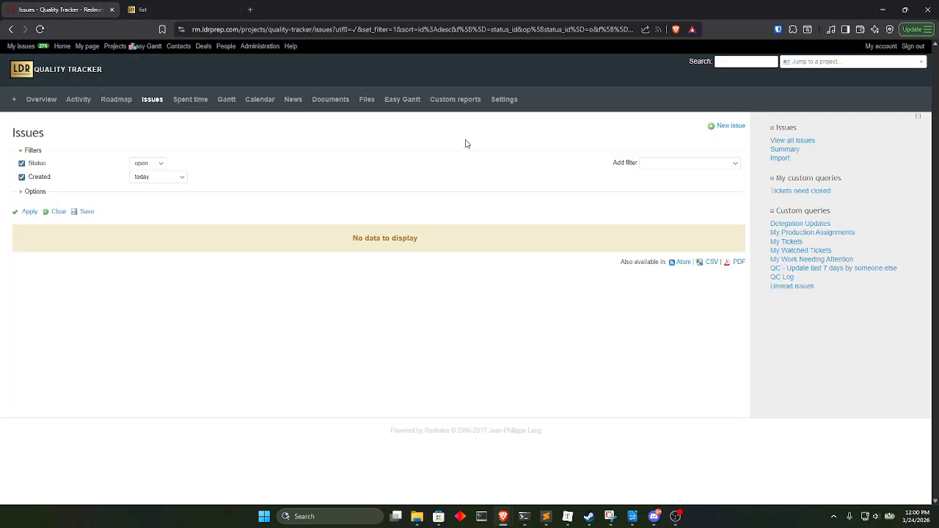
{"action": "left_click", "coordinate": [40, 30]}
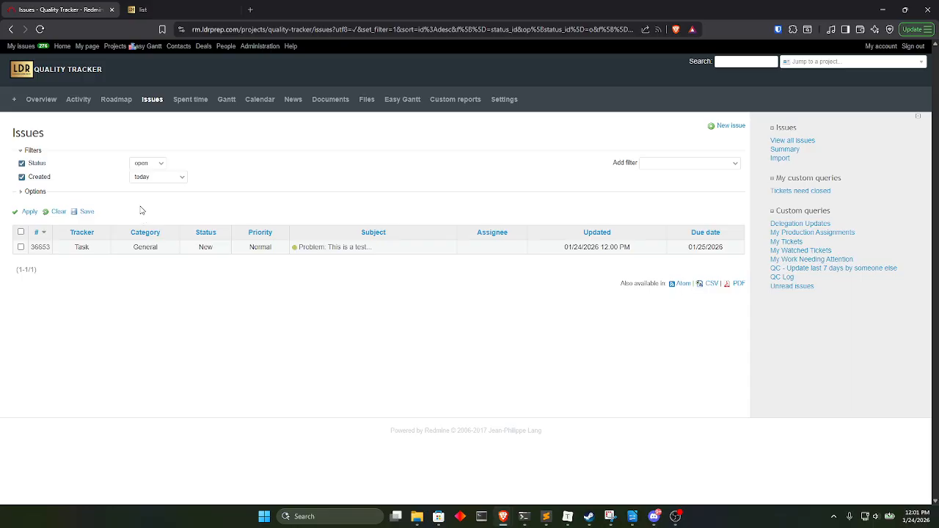
{"action": "left_click", "coordinate": [40, 195]}
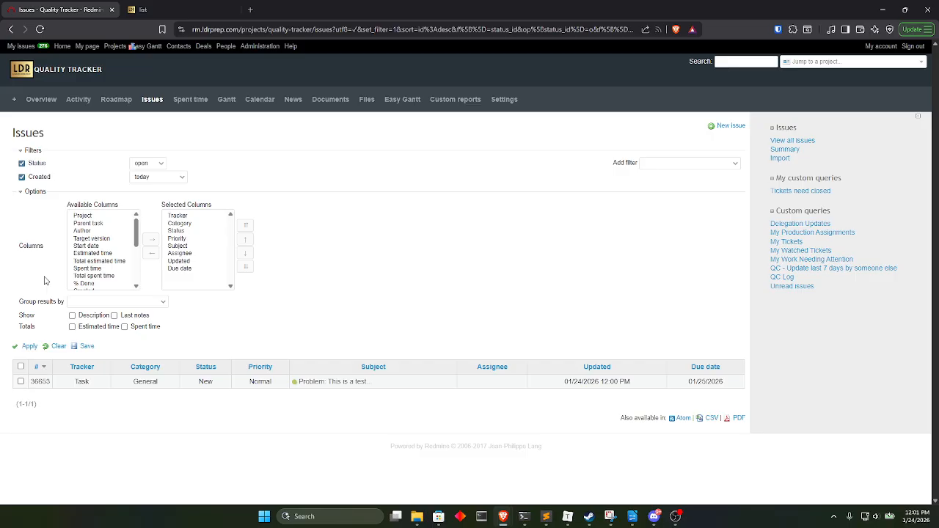
{"action": "left_click", "coordinate": [93, 276]}
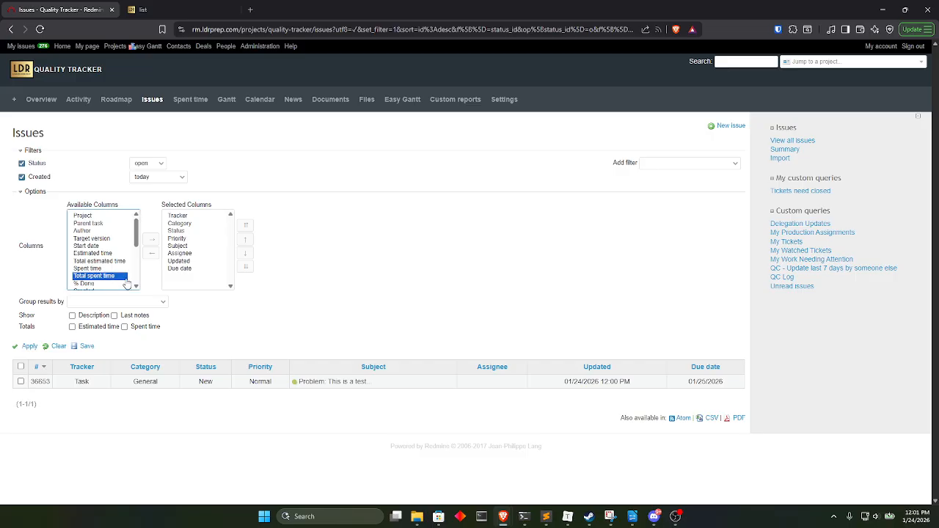
{"action": "left_click", "coordinate": [151, 240]}
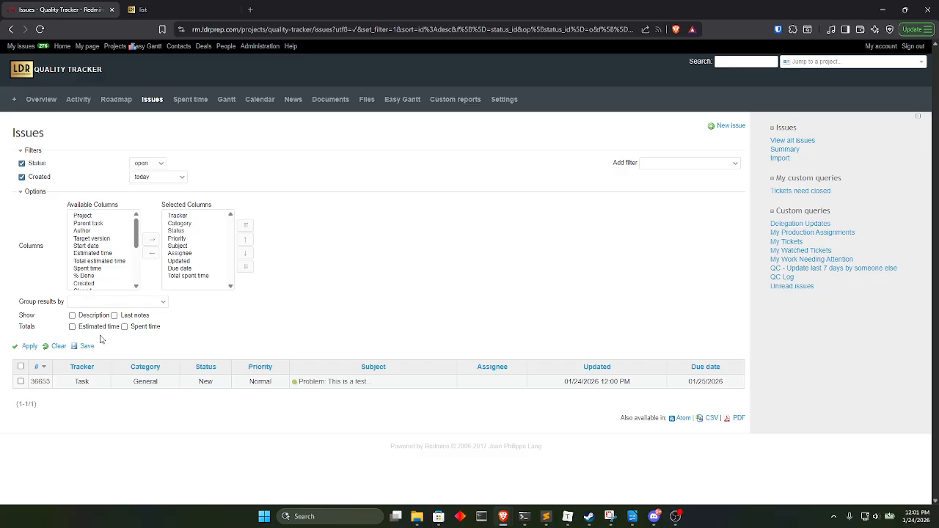
{"action": "left_click", "coordinate": [28, 346]}
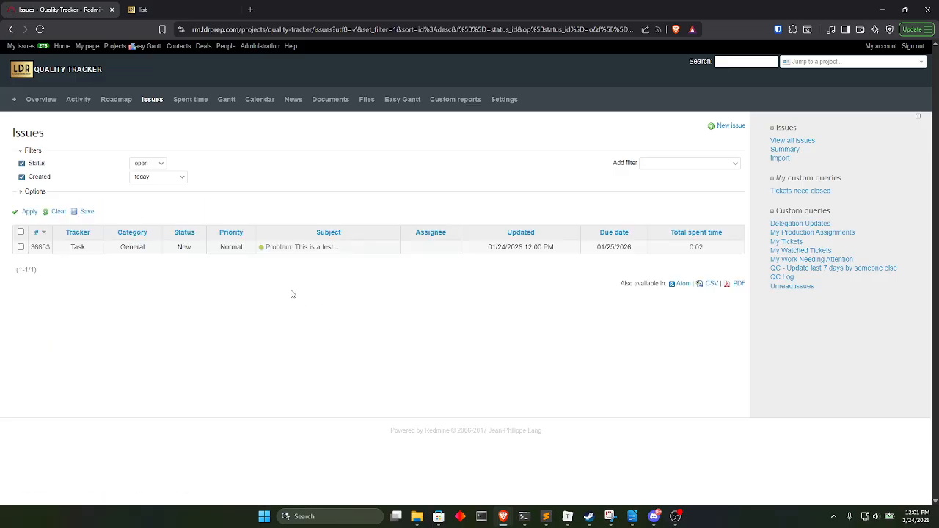
Add the % Done column to the issue list and apply the new column selection.
{"action": "left_click", "coordinate": [35, 192]}
{"action": "left_click", "coordinate": [86, 276]}
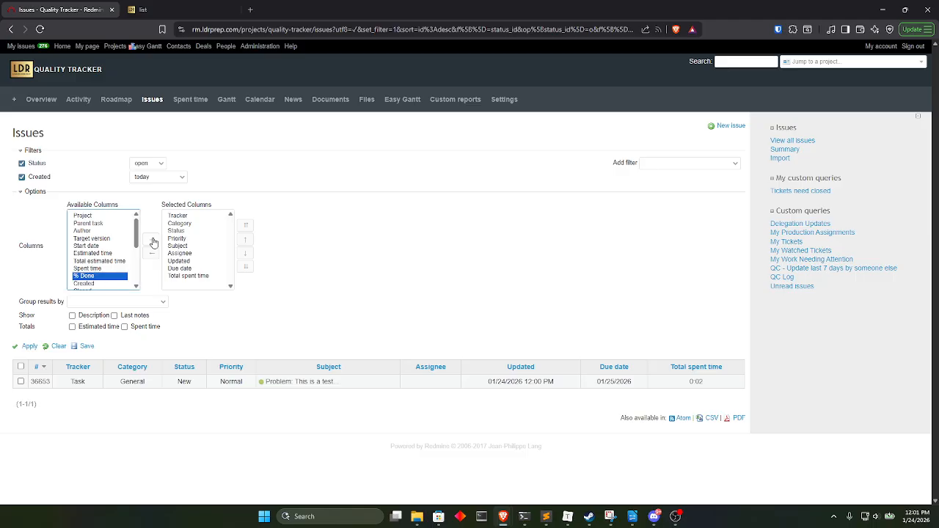
{"action": "left_click", "coordinate": [152, 239]}
{"action": "left_click", "coordinate": [27, 346]}
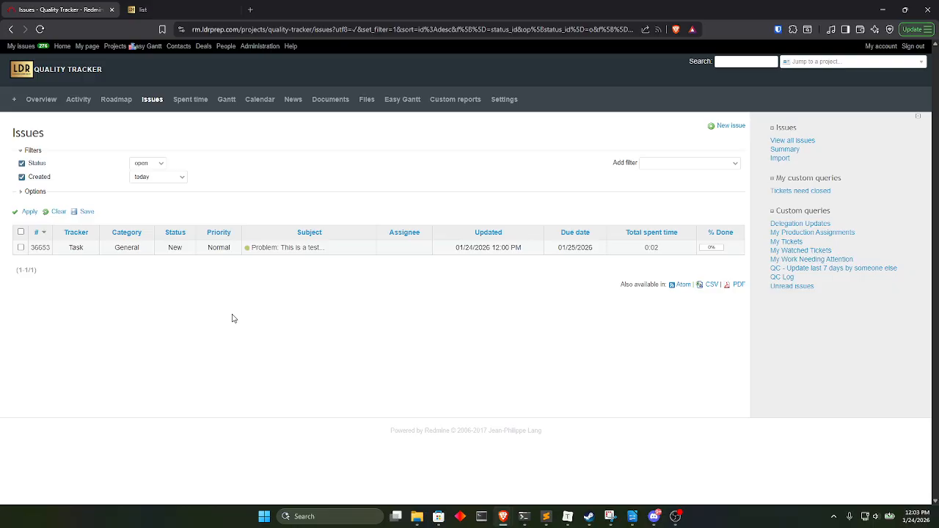
Add an Assignee filter set to none to the list of issues created today.
{"action": "left_click", "coordinate": [668, 164]}
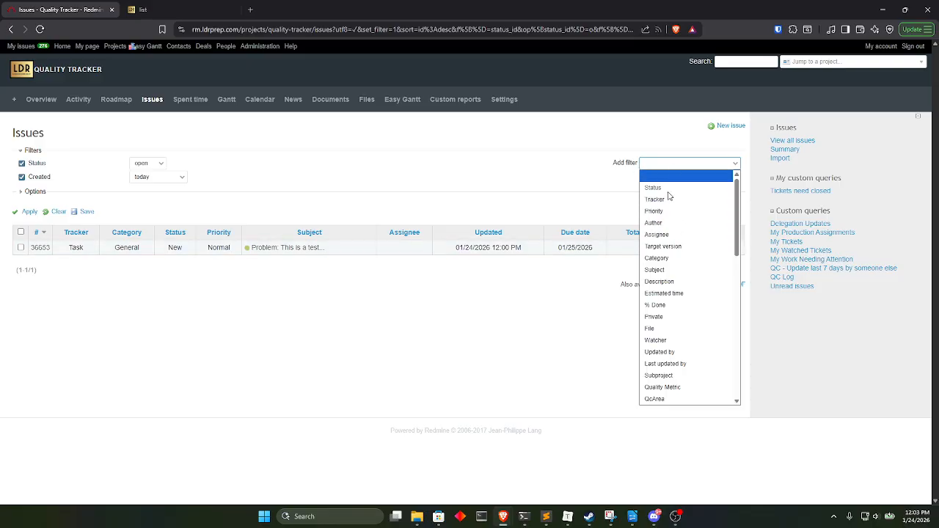
{"action": "left_click", "coordinate": [660, 235]}
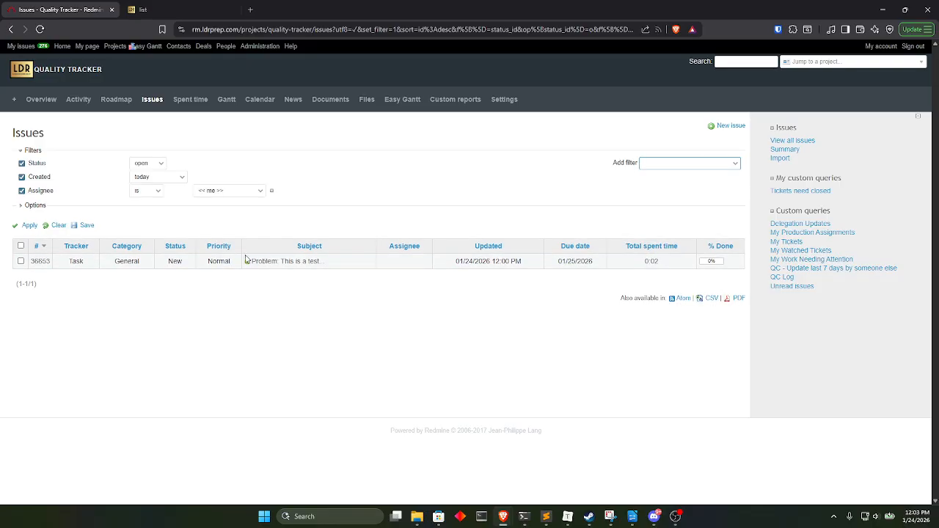
{"action": "left_click", "coordinate": [151, 192]}
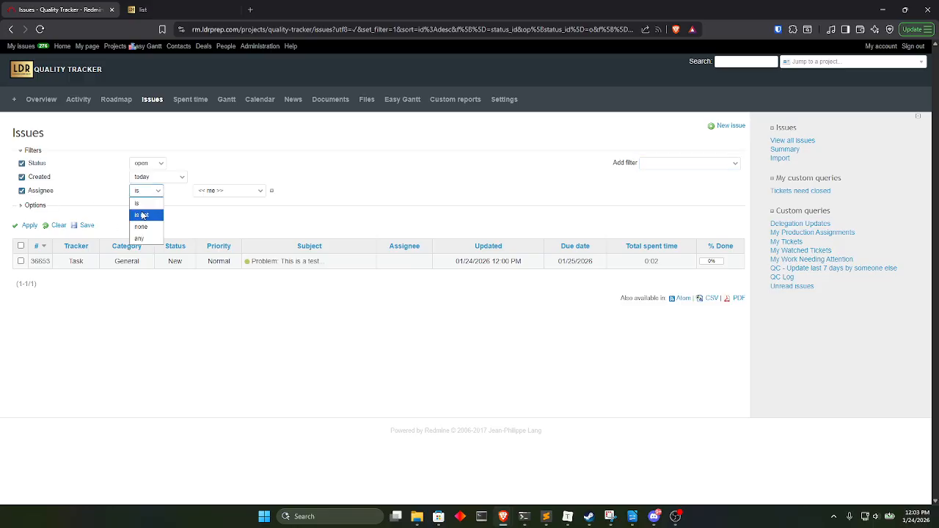
{"action": "left_click", "coordinate": [144, 227]}
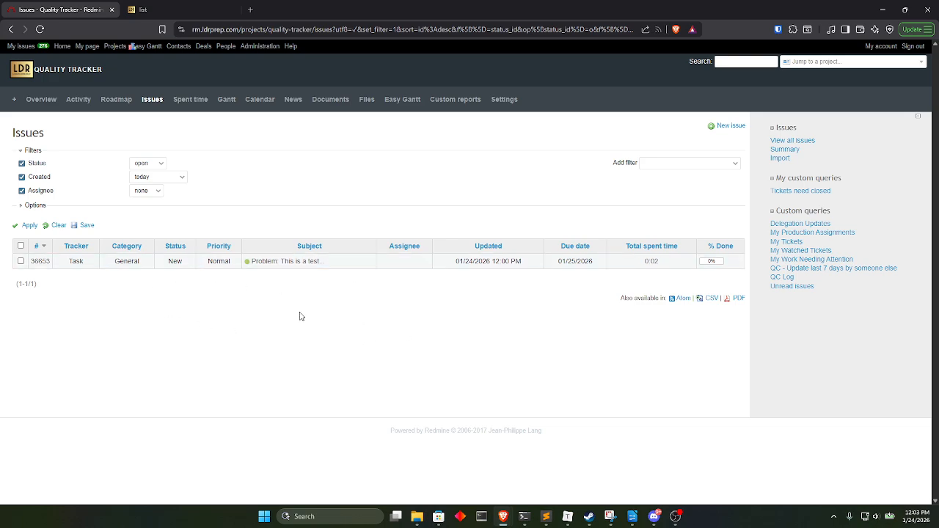
Submit another QC Report at app.ldrprep.com stating "Different issue regarding making training video", and return to the Redmine issue list.
{"action": "left_click", "coordinate": [162, 11]}
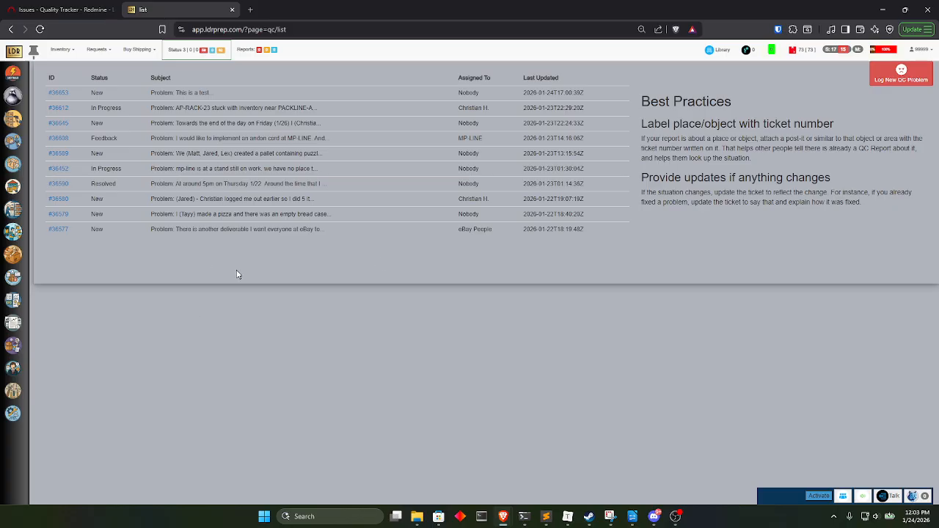
{"action": "left_click", "coordinate": [901, 73]}
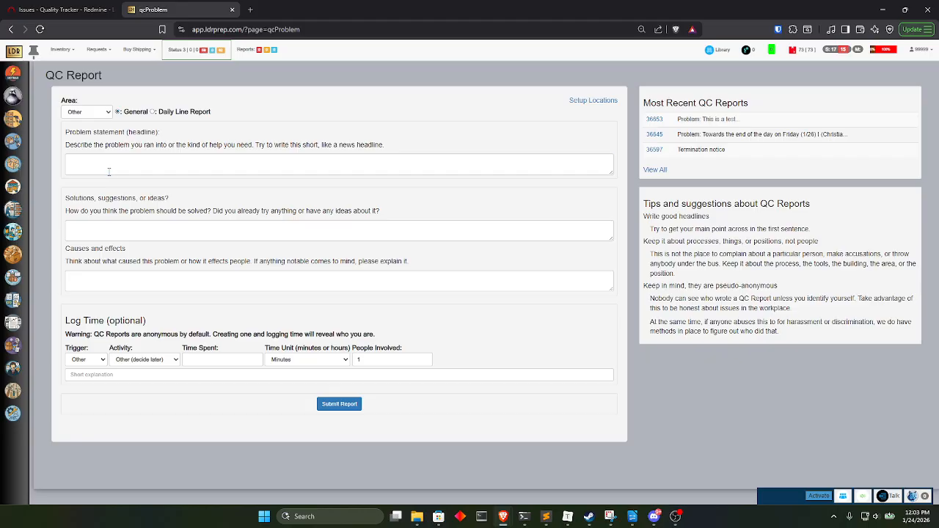
{"action": "left_click", "coordinate": [109, 171]}
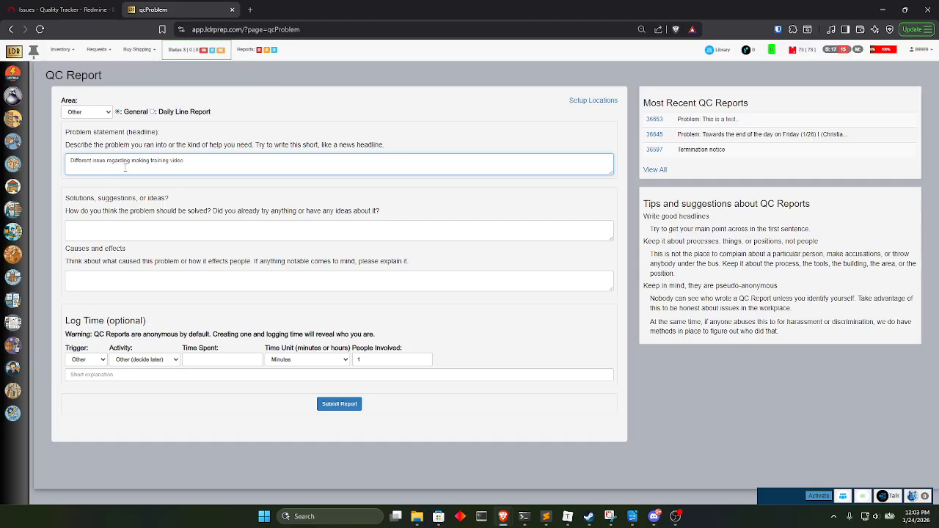
{"action": "left_click", "coordinate": [345, 403]}
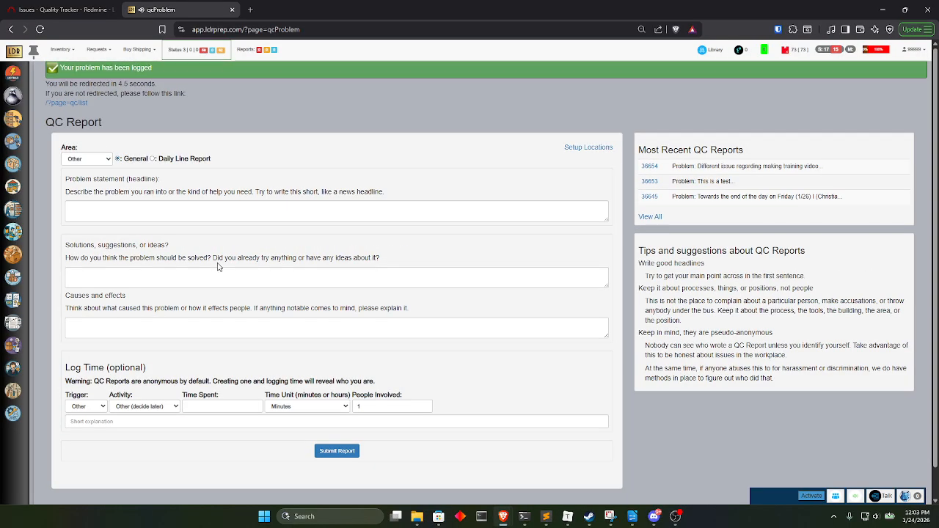
{"action": "left_click", "coordinate": [81, 18]}
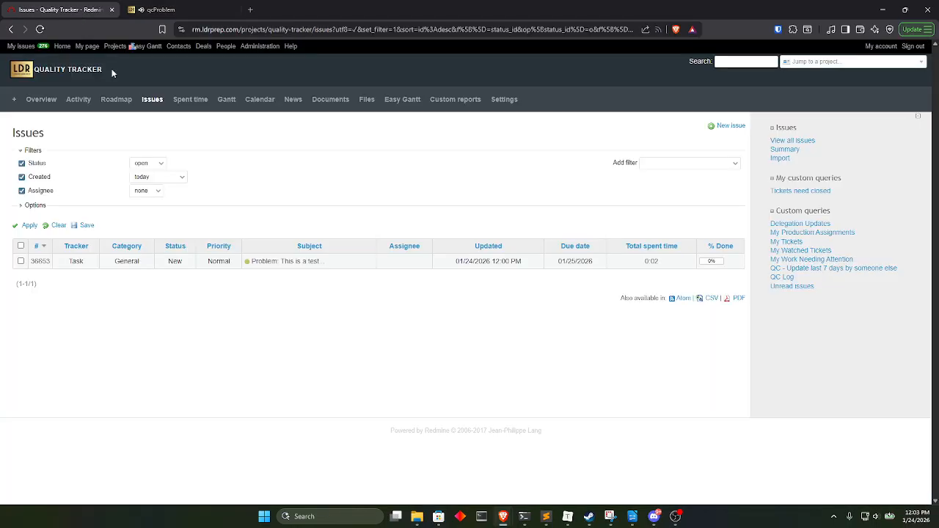
Reload the filtered issue list and assign the "Problem: This is a test" issue to a team member.
{"action": "left_click", "coordinate": [39, 29]}
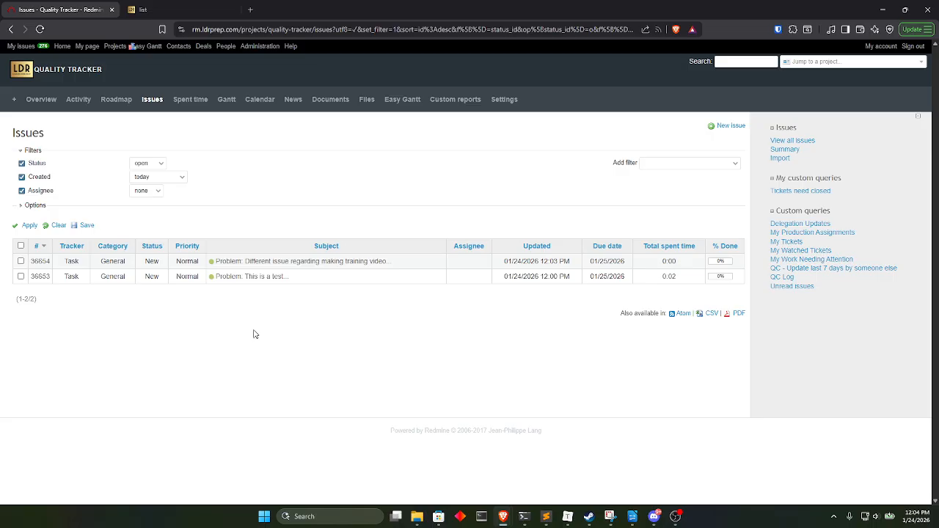
{"action": "right_click", "coordinate": [302, 277]}
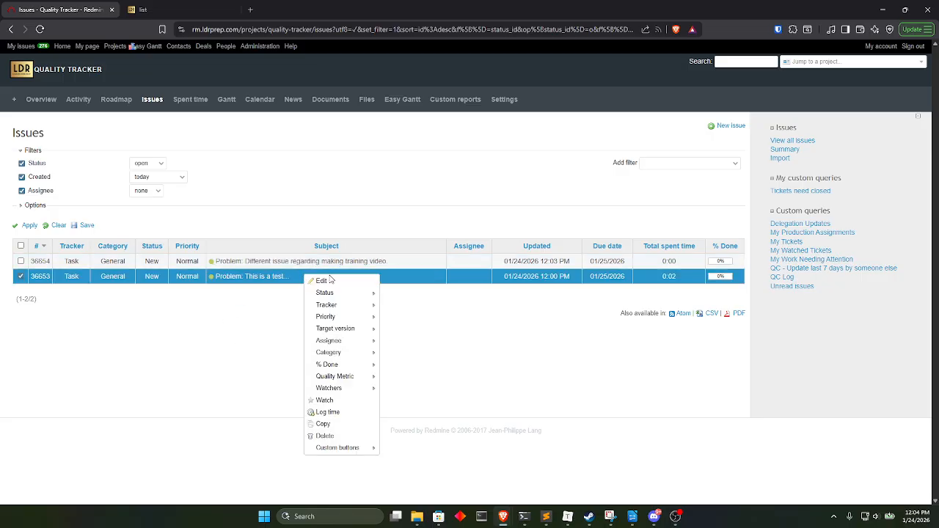
{"action": "mouse_move", "coordinate": [332, 295]}
{"action": "mouse_move", "coordinate": [328, 340]}
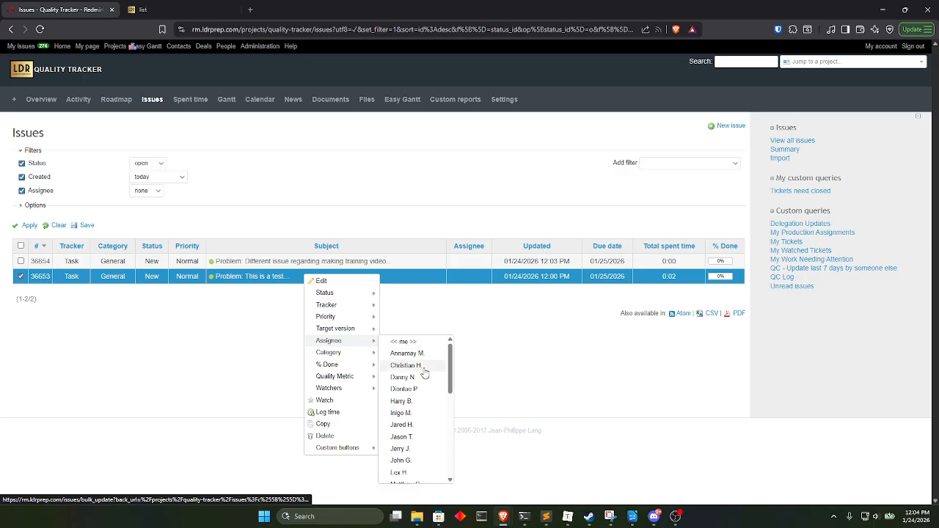
{"action": "scroll", "coordinate": [419, 388], "scroll_direction": "down", "scroll_amount": 2}
{"action": "scroll", "coordinate": [420, 390], "scroll_direction": "down", "scroll_amount": 4}
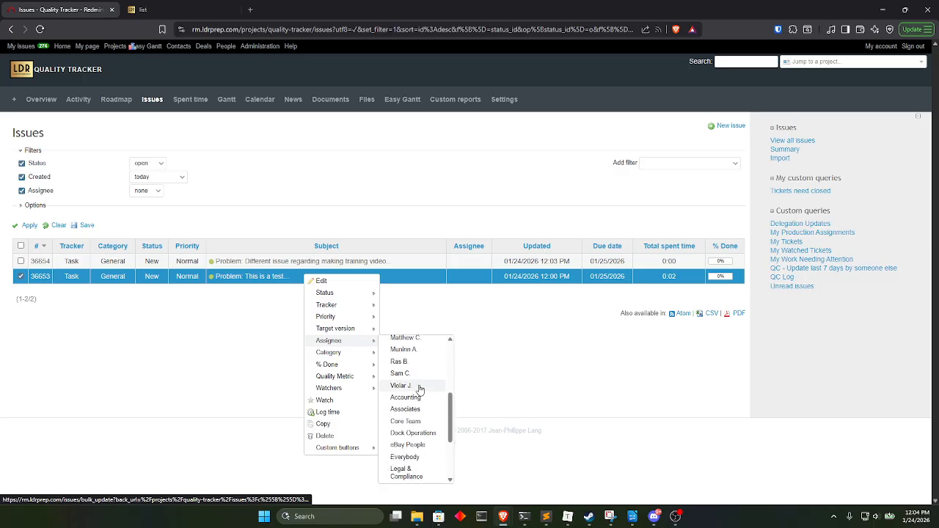
{"action": "left_click", "coordinate": [416, 350]}
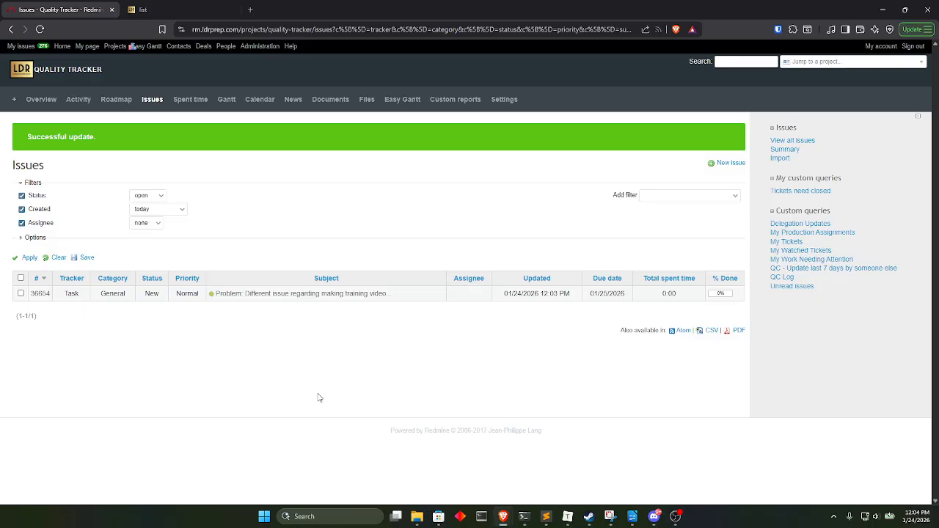
Remove the Assignee filter from the issue list and group the results by Assignee.
{"action": "left_click", "coordinate": [21, 223]}
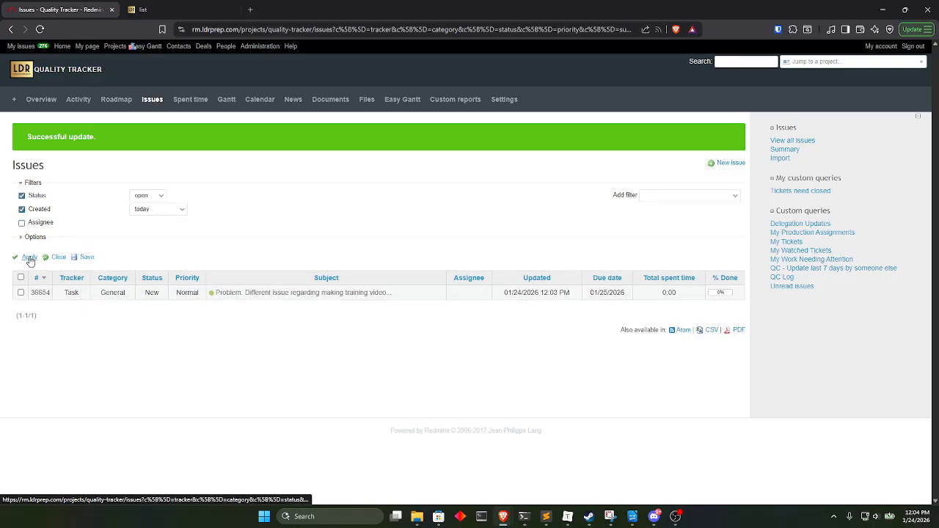
{"action": "left_click", "coordinate": [57, 257]}
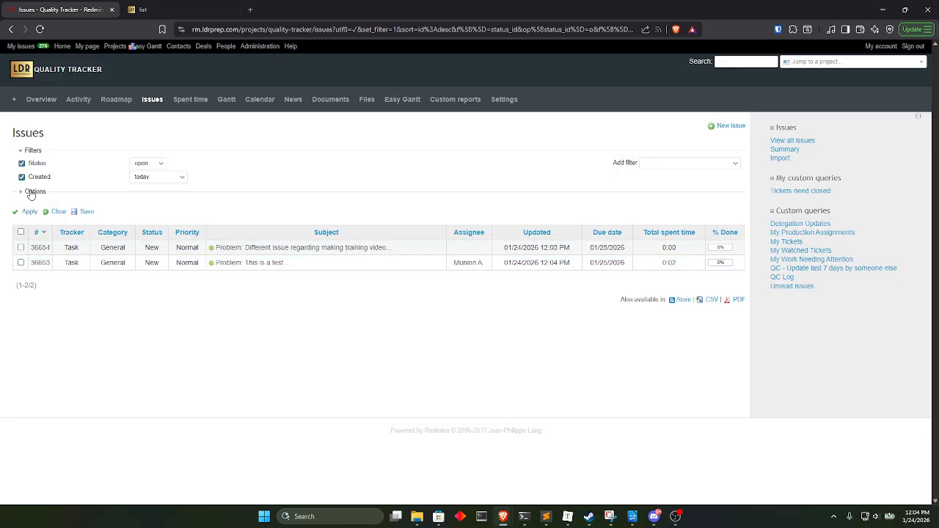
{"action": "left_click", "coordinate": [33, 192]}
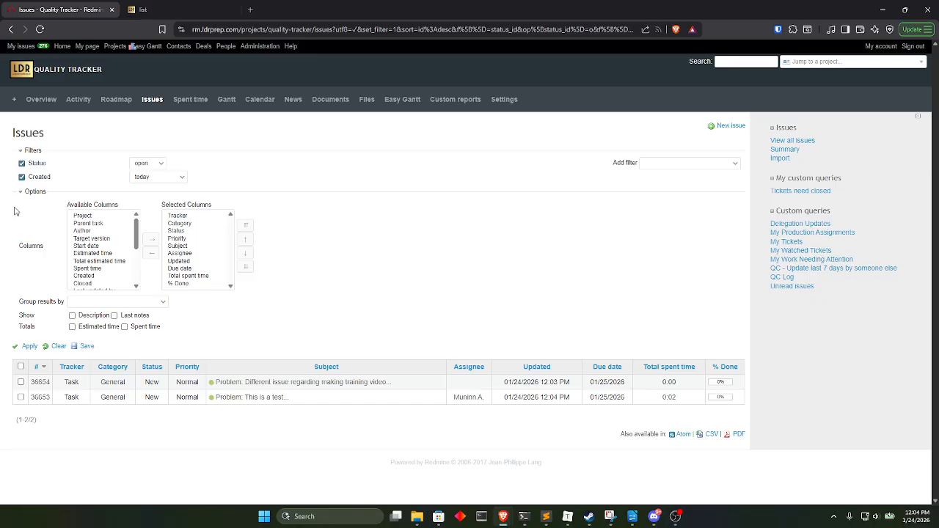
{"action": "left_click", "coordinate": [97, 303]}
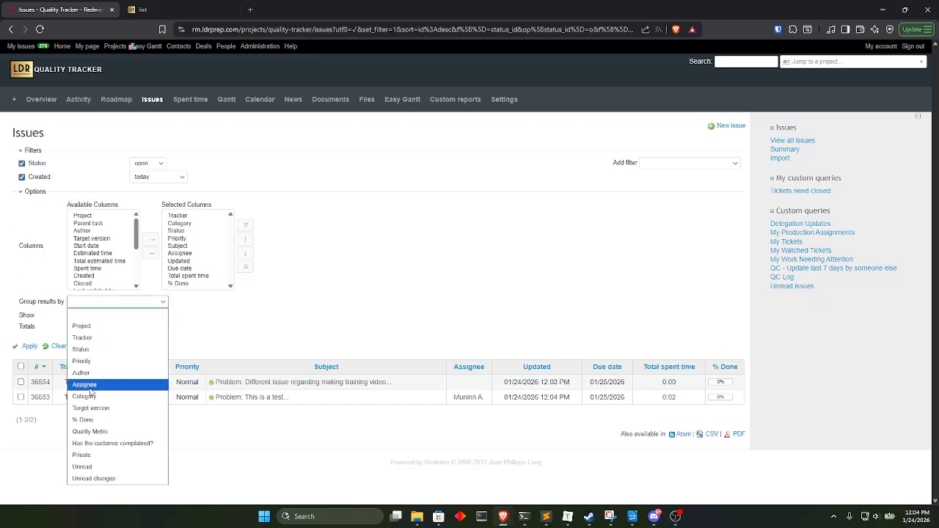
{"action": "left_click", "coordinate": [84, 385]}
{"action": "left_click", "coordinate": [30, 347]}
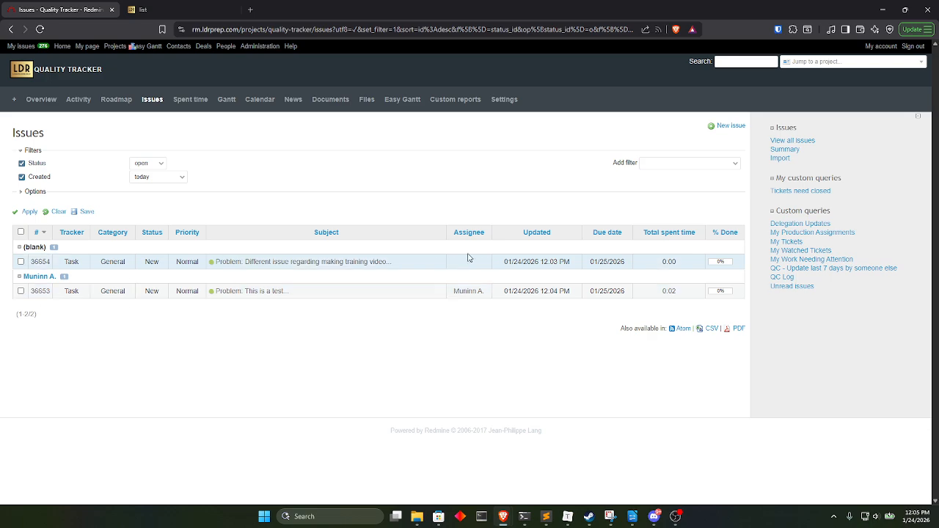
Assign the "Different issue regarding making training video" issue to the same team member as the test issue.
{"action": "right_click", "coordinate": [402, 262]}
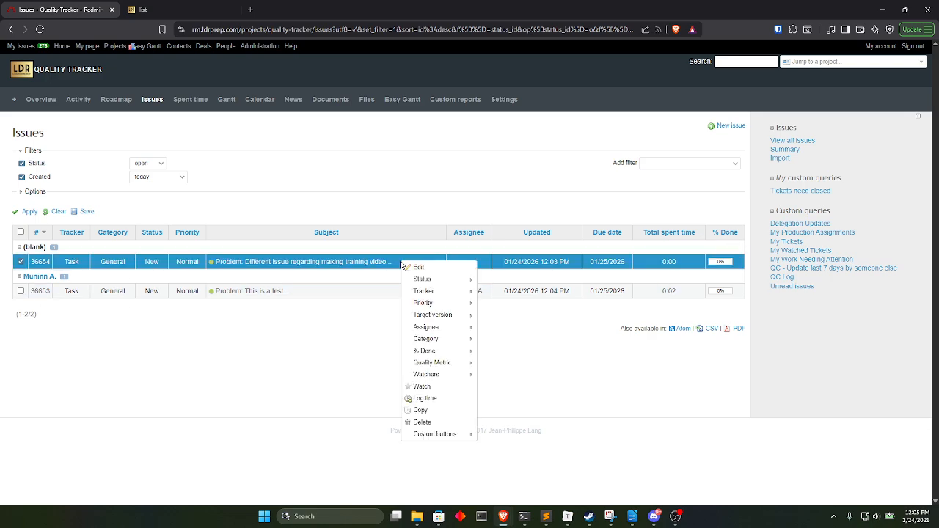
{"action": "mouse_move", "coordinate": [433, 283]}
{"action": "mouse_move", "coordinate": [451, 328]}
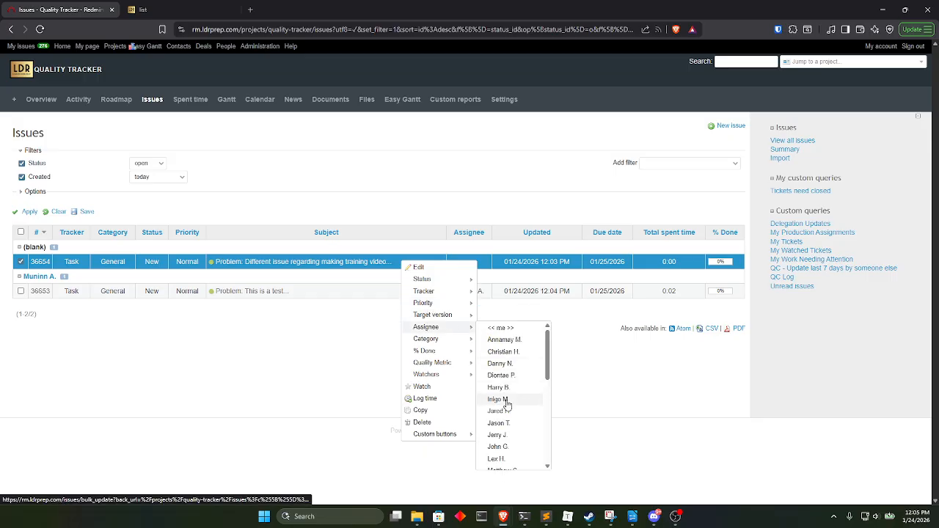
{"action": "scroll", "coordinate": [512, 396], "scroll_direction": "down", "scroll_amount": 1}
{"action": "left_click", "coordinate": [506, 433]}
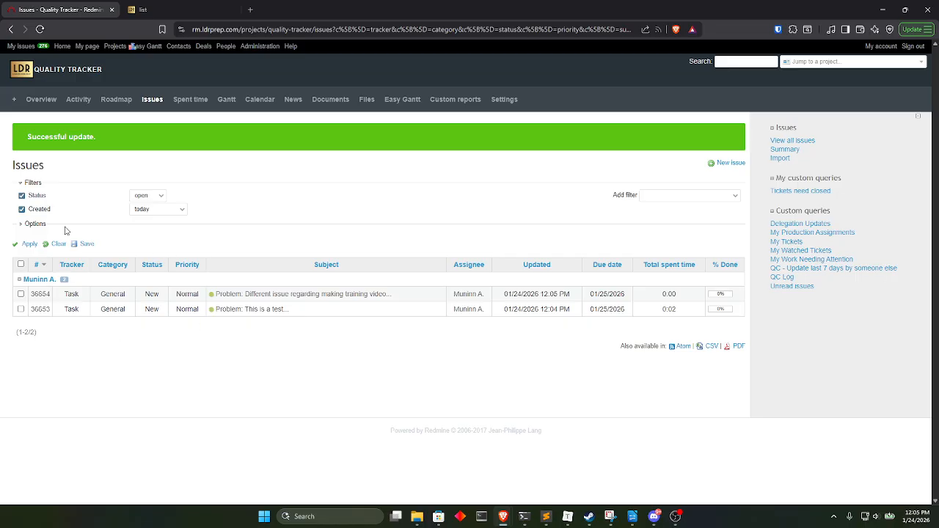
Show each issue's Description in the list and apply the option.
{"action": "left_click", "coordinate": [33, 224]}
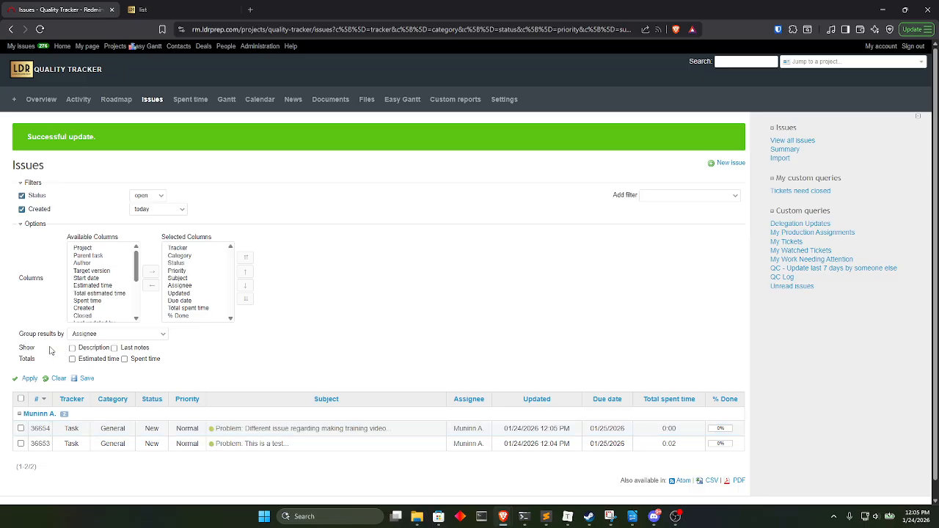
{"action": "left_click", "coordinate": [72, 347]}
{"action": "left_click", "coordinate": [29, 380]}
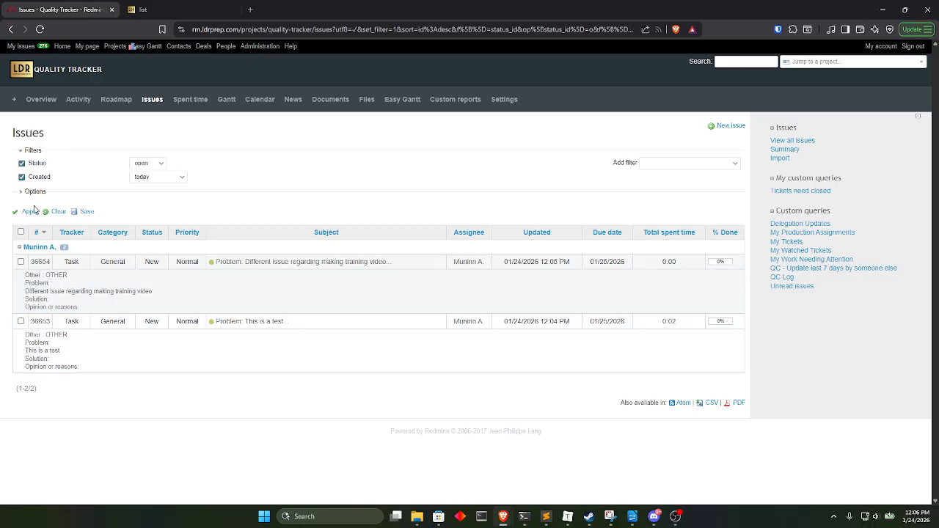
Add QcArea to the selected columns of the issue list.
{"action": "left_click", "coordinate": [32, 194]}
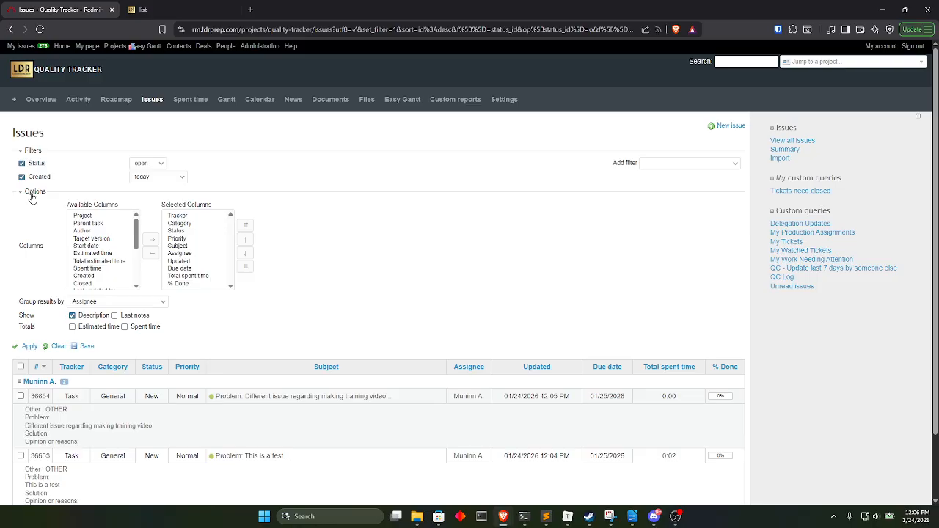
{"action": "left_click", "coordinate": [33, 194]}
{"action": "left_click", "coordinate": [32, 193]}
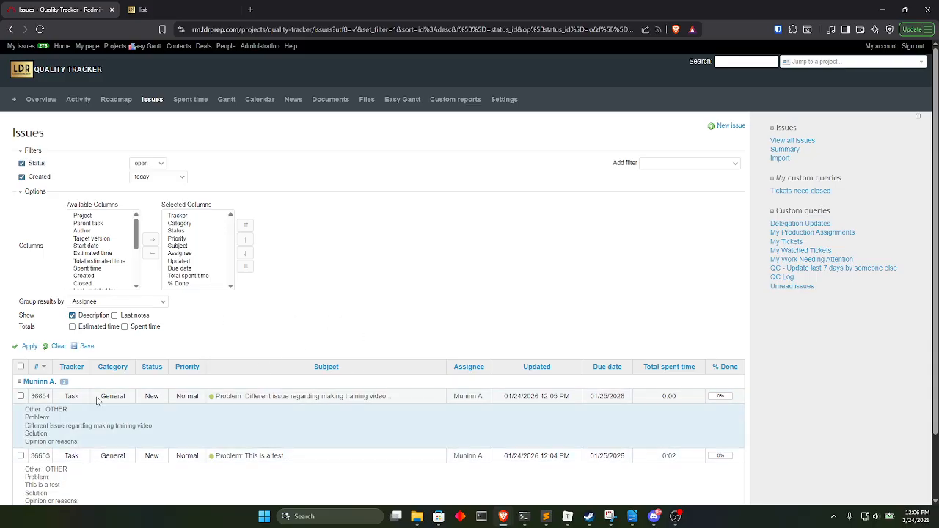
{"action": "scroll", "coordinate": [126, 237], "scroll_direction": "down", "scroll_amount": 2}
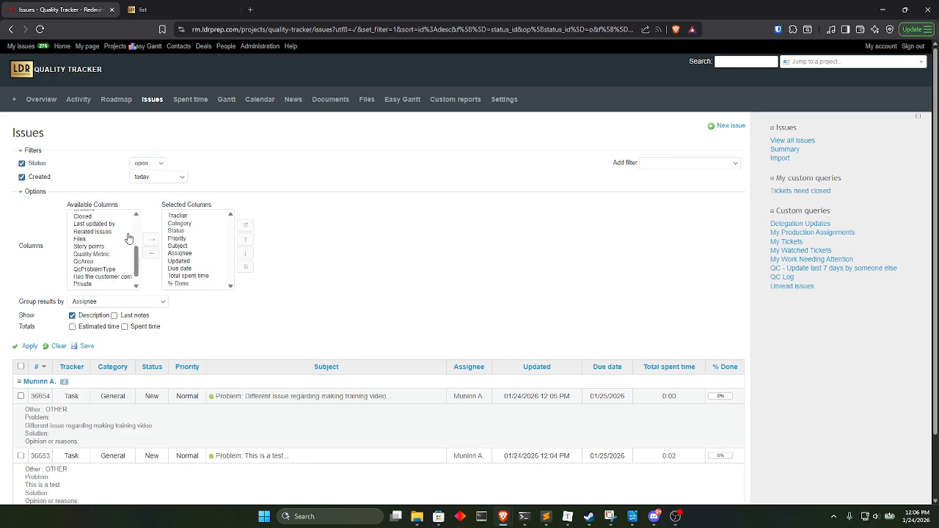
{"action": "scroll", "coordinate": [128, 238], "scroll_direction": "down", "scroll_amount": 1}
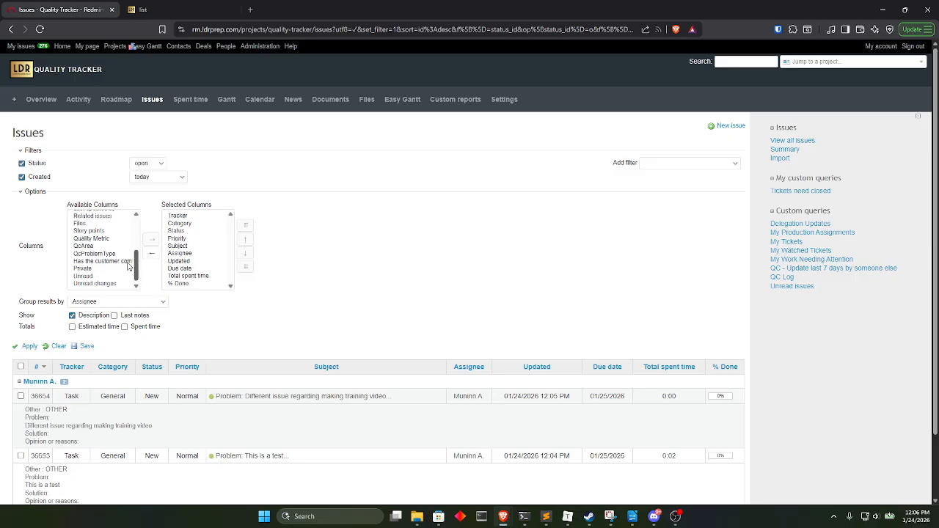
{"action": "left_click", "coordinate": [83, 245]}
{"action": "left_click", "coordinate": [153, 239]}
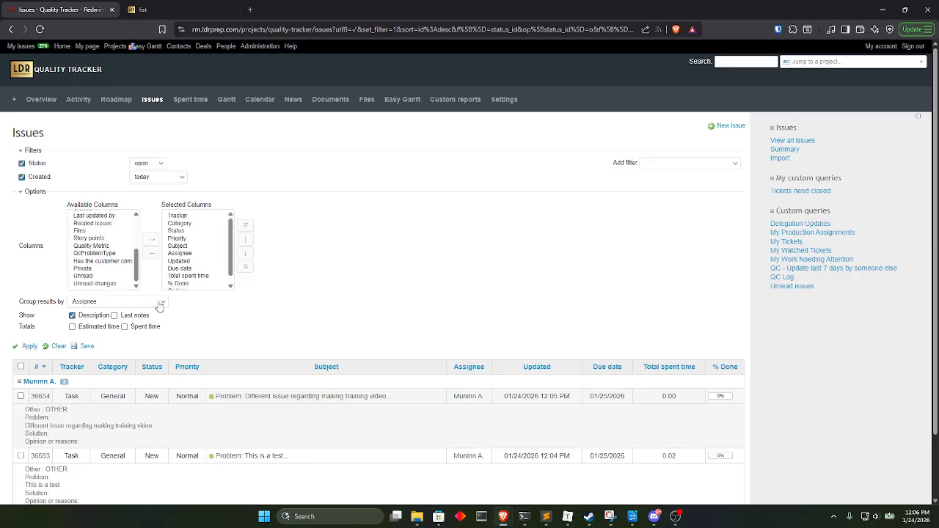
Move QcArea to the start of the selected columns, ahead of Tracker, and apply the column order.
{"action": "left_click", "coordinate": [186, 283]}
{"action": "left_click", "coordinate": [245, 240]}
{"action": "left_click", "coordinate": [245, 240]}
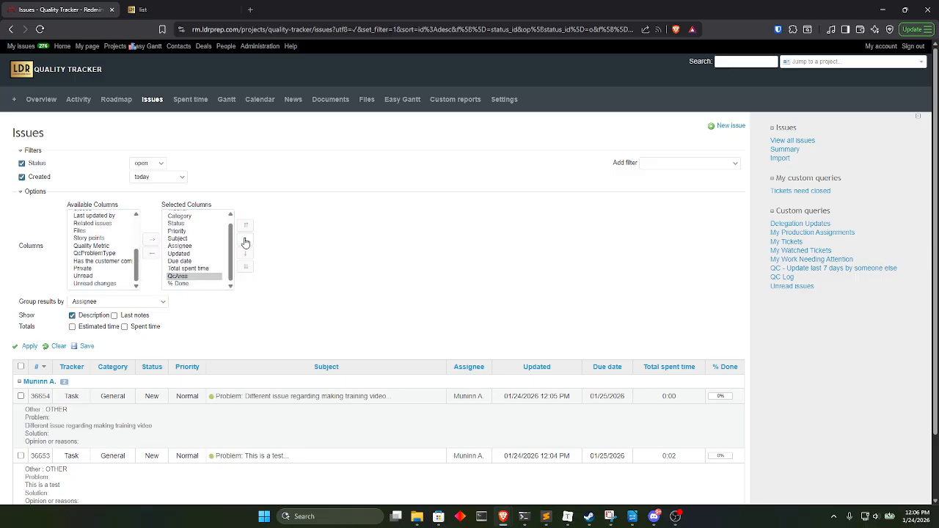
{"action": "left_click", "coordinate": [245, 240]}
{"action": "left_click", "coordinate": [245, 240]}
{"action": "left_click", "coordinate": [245, 240]}
{"action": "left_click", "coordinate": [245, 240]}
{"action": "left_click", "coordinate": [245, 240]}
{"action": "left_click", "coordinate": [245, 240]}
{"action": "left_click", "coordinate": [245, 240]}
{"action": "left_click", "coordinate": [245, 240]}
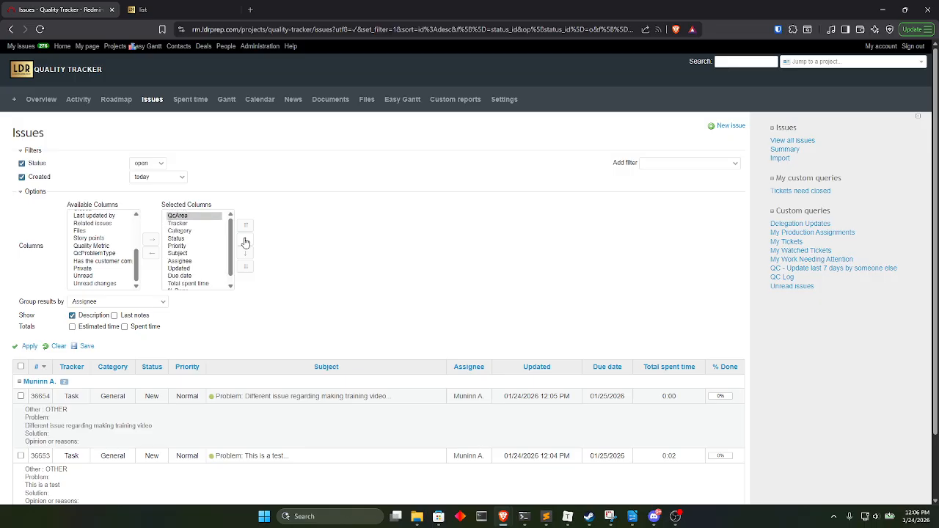
{"action": "left_click", "coordinate": [26, 346]}
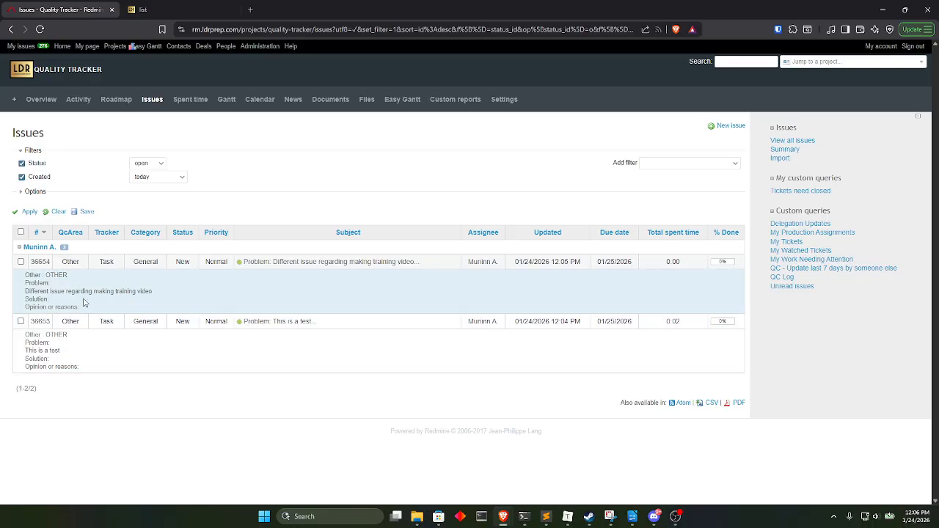
{"action": "right_click", "coordinate": [79, 263]}
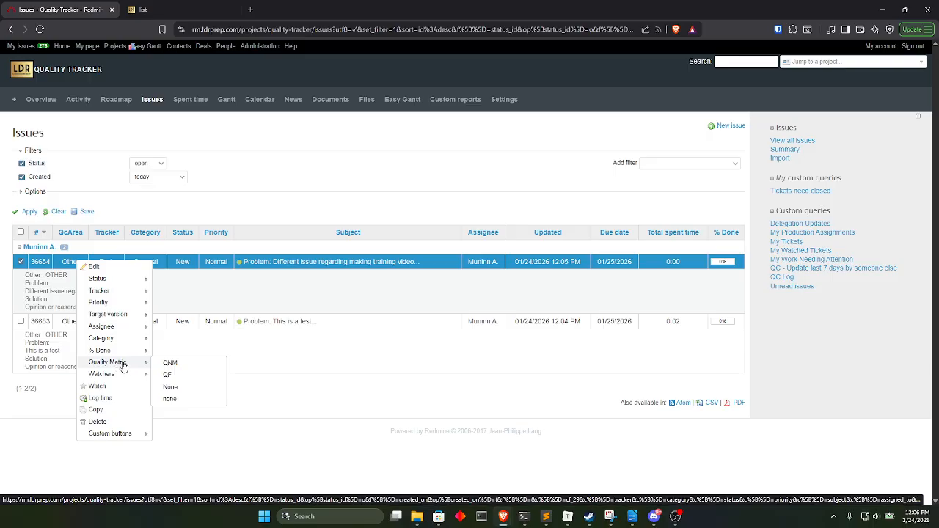
{"action": "mouse_move", "coordinate": [112, 438]}
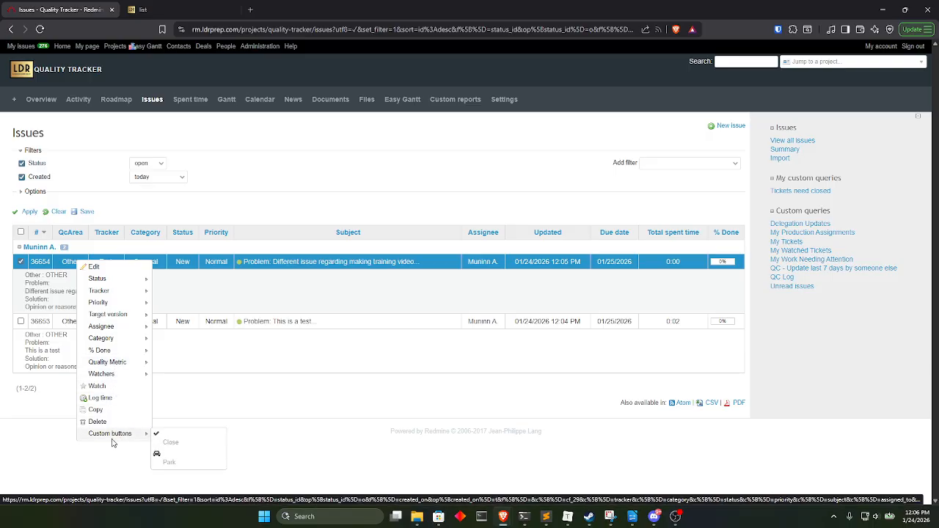
{"action": "mouse_move", "coordinate": [107, 365]}
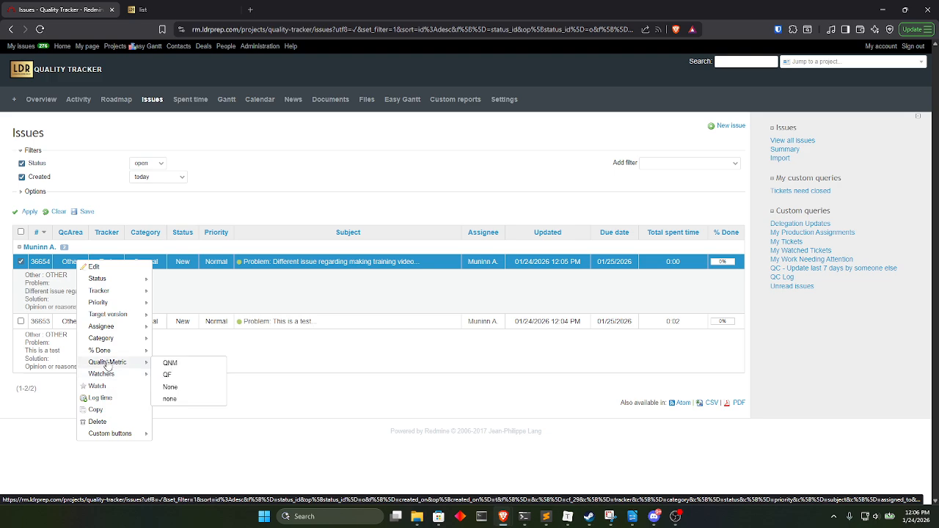
{"action": "mouse_move", "coordinate": [108, 315]}
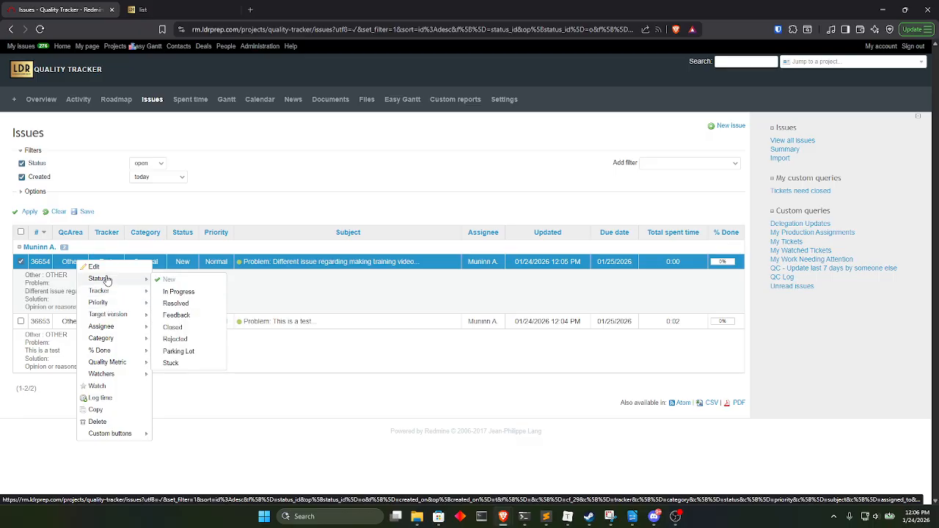
{"action": "left_click", "coordinate": [189, 446]}
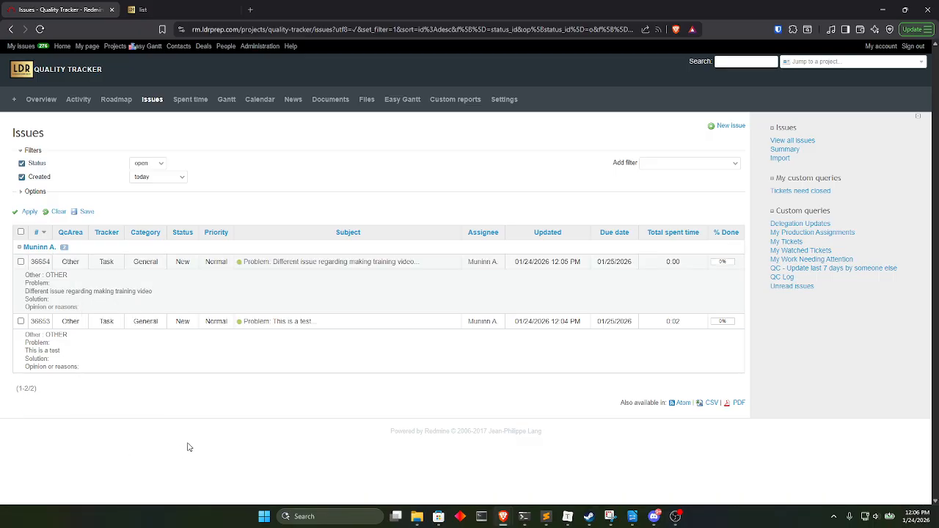
Open the "Different issue regarding making training video" issue and examine the inline editor of its QcArea field.
{"action": "left_click", "coordinate": [257, 262]}
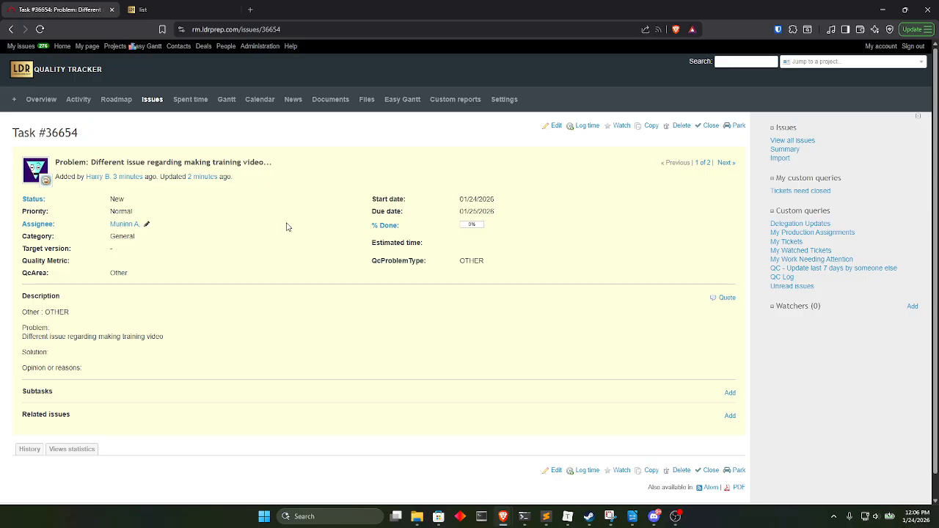
{"action": "left_click", "coordinate": [125, 273]}
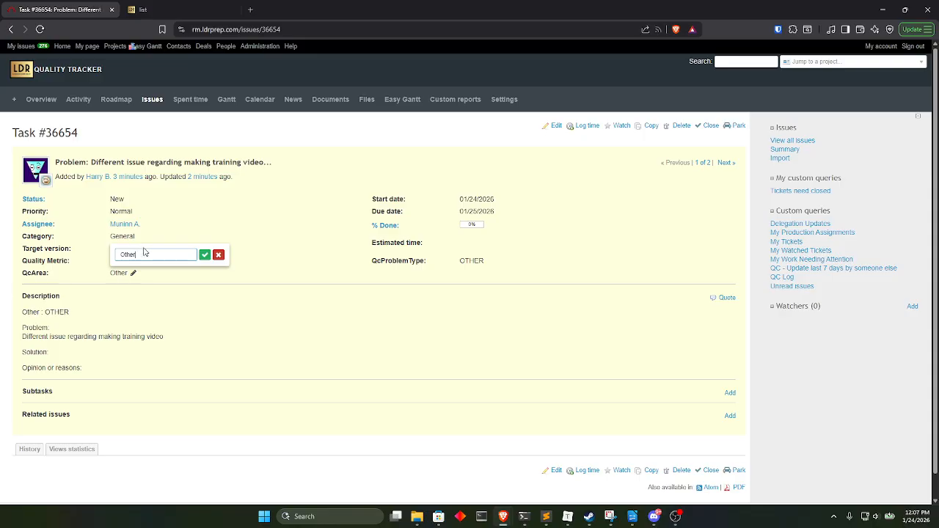
{"action": "left_click", "coordinate": [218, 324]}
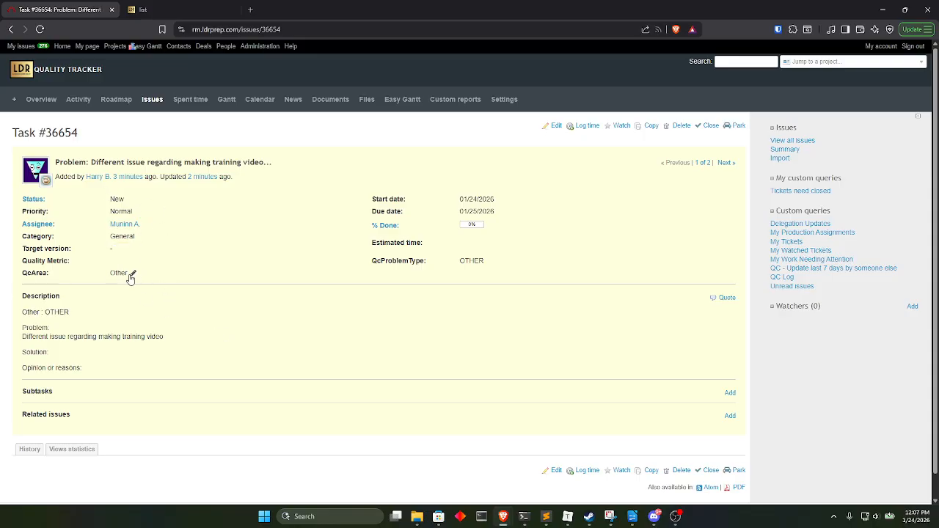
{"action": "left_click", "coordinate": [131, 276]}
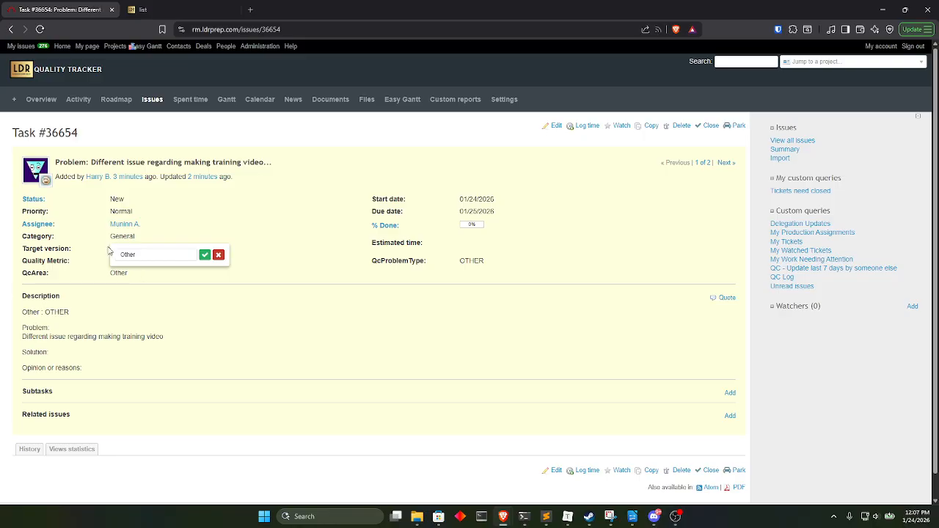
{"action": "left_click", "coordinate": [226, 306]}
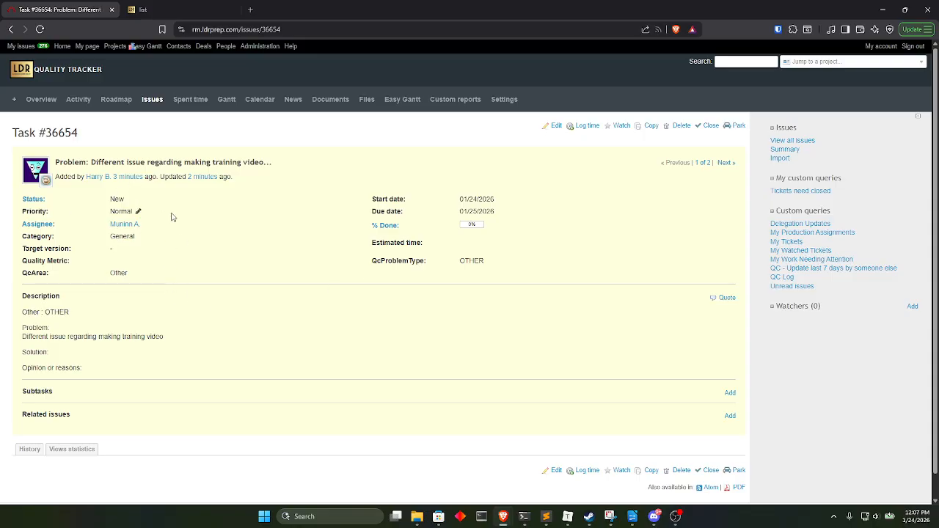
Examine the QcArea and QcProblemType fields in the issue's full edit form, leaving it without submitting changes.
{"action": "left_click", "coordinate": [555, 126]}
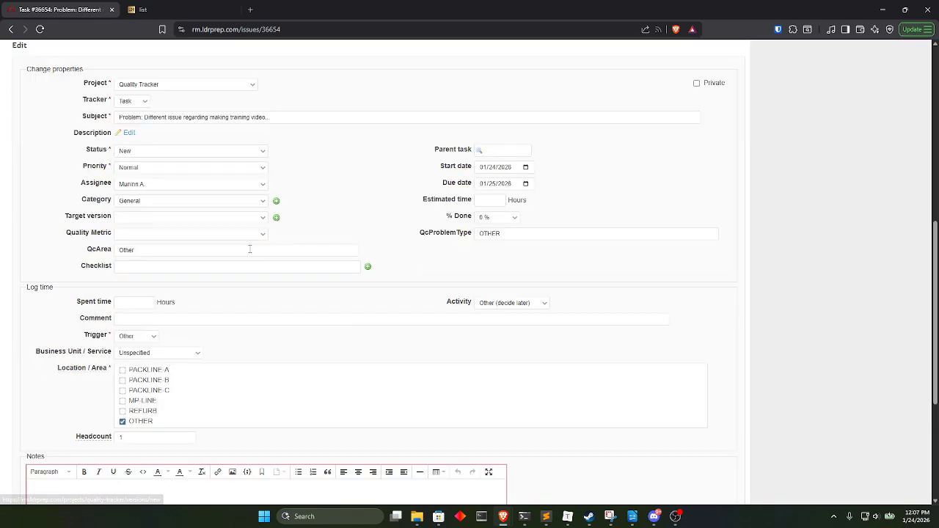
{"action": "left_click", "coordinate": [166, 249]}
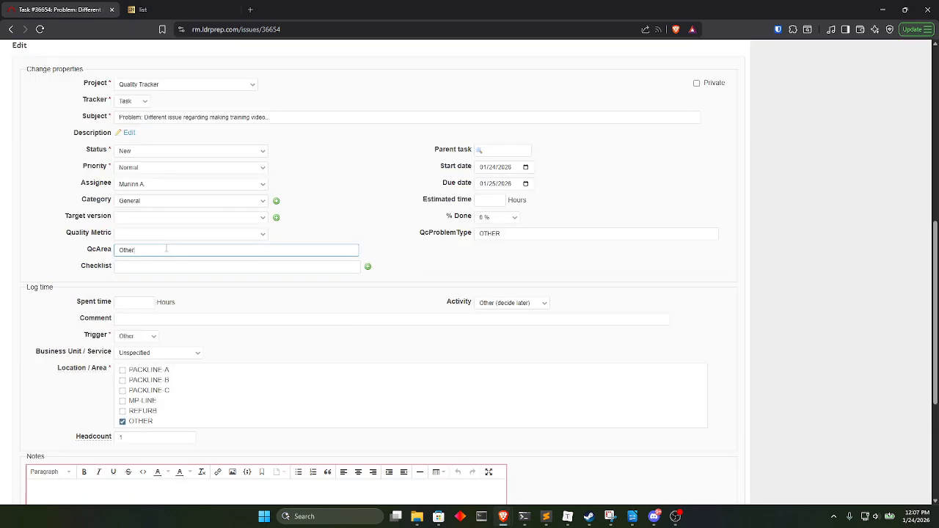
{"action": "key", "text": "ctrl+a"}
{"action": "scroll", "coordinate": [95, 305], "scroll_direction": "down", "scroll_amount": 4}
{"action": "scroll", "coordinate": [74, 331], "scroll_direction": "up", "scroll_amount": 2}
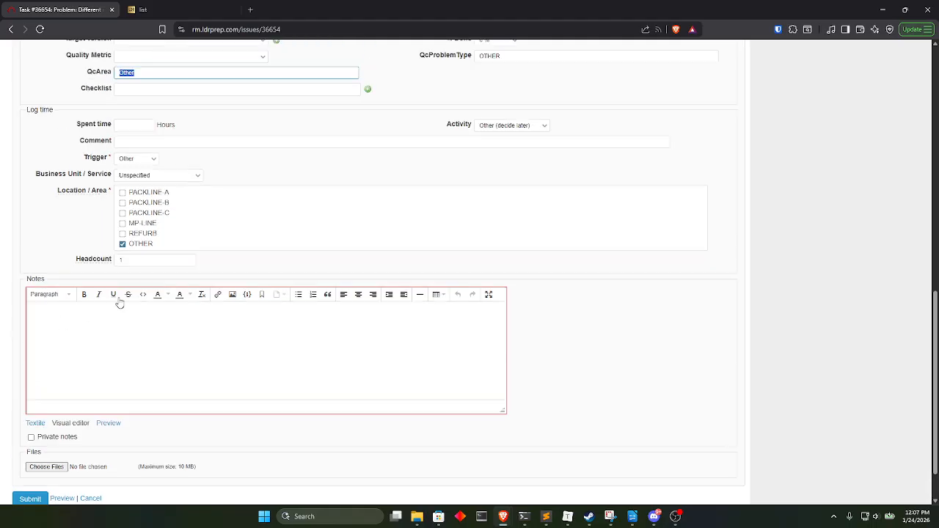
{"action": "scroll", "coordinate": [336, 186], "scroll_direction": "up", "scroll_amount": 1}
{"action": "left_click", "coordinate": [570, 202]}
{"action": "key", "text": "ctrl+a"}
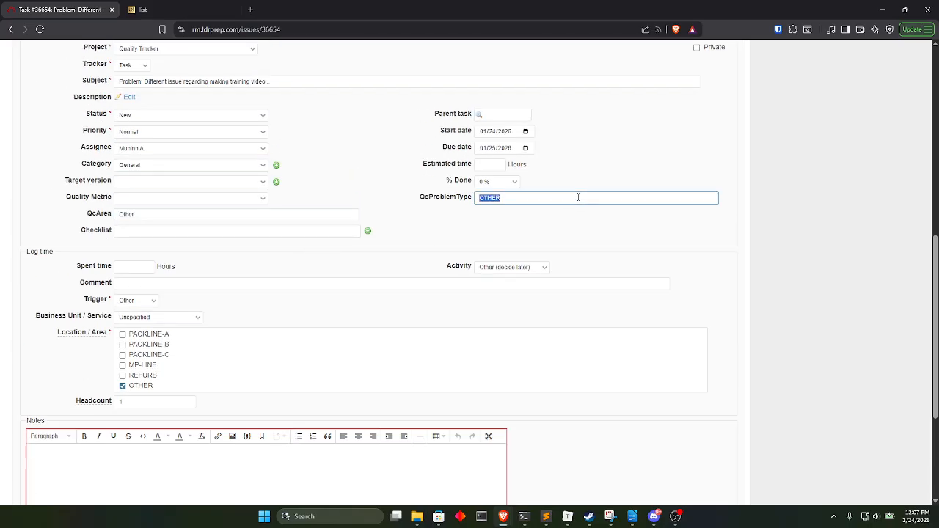
{"action": "left_click", "coordinate": [404, 240]}
{"action": "scroll", "coordinate": [279, 299], "scroll_direction": "down", "scroll_amount": 2}
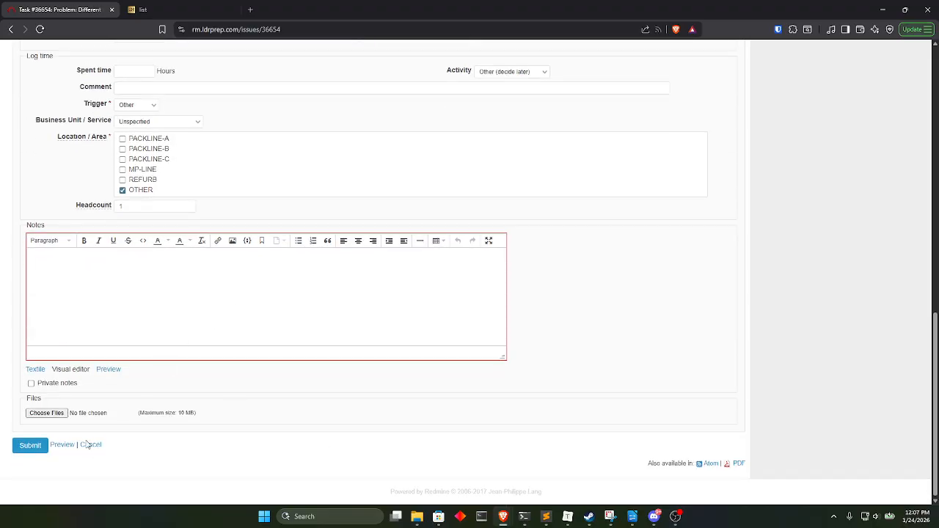
{"action": "left_click", "coordinate": [92, 444]}
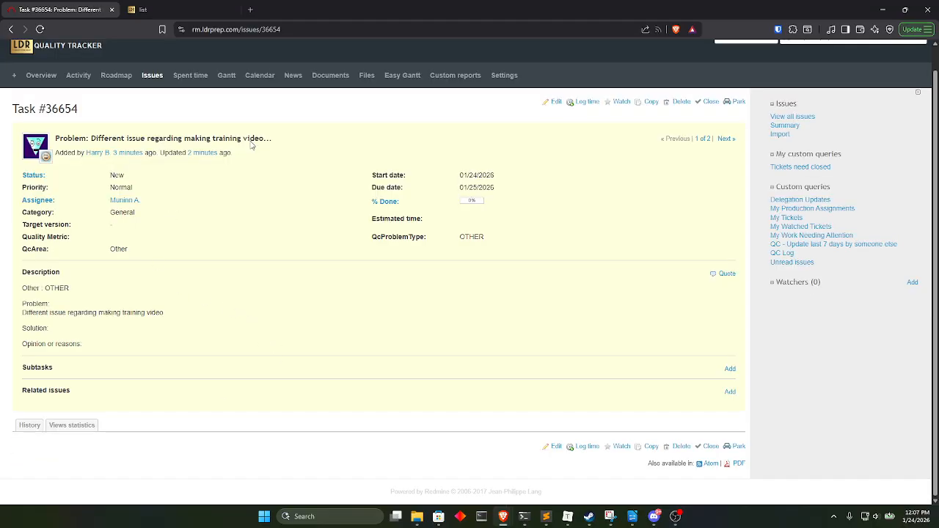
Add Related issues to the end of the selected columns of the project's issue list and apply the columns.
{"action": "left_click", "coordinate": [152, 76]}
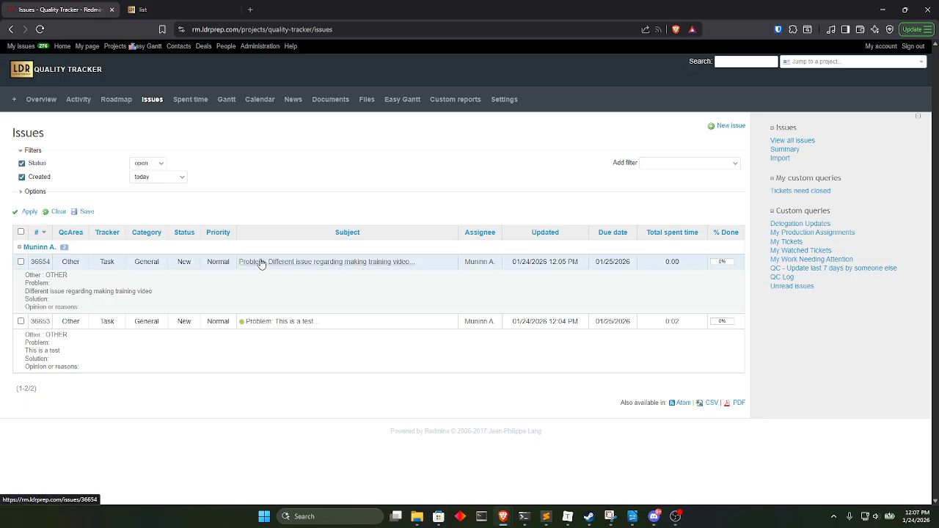
{"action": "left_click", "coordinate": [35, 191]}
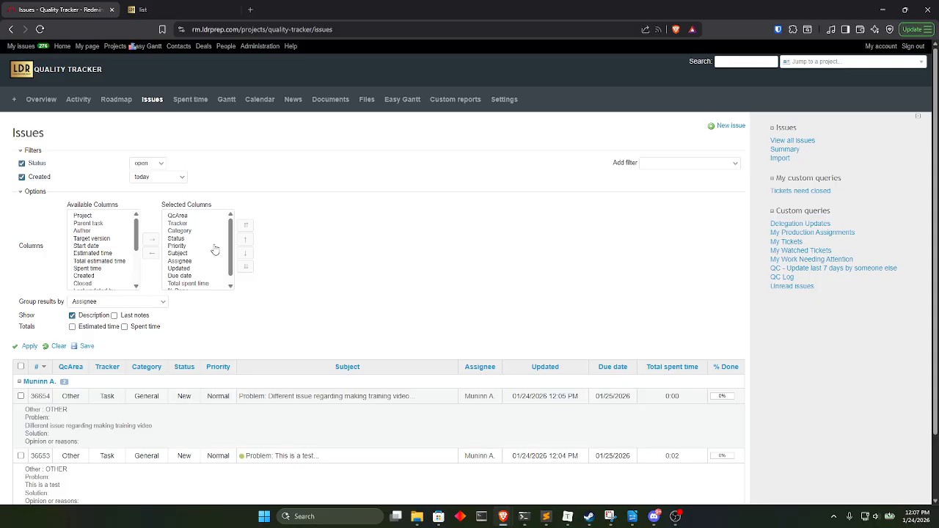
{"action": "scroll", "coordinate": [209, 261], "scroll_direction": "down", "scroll_amount": 1}
{"action": "scroll", "coordinate": [204, 270], "scroll_direction": "up", "scroll_amount": 1}
{"action": "scroll", "coordinate": [91, 263], "scroll_direction": "down", "scroll_amount": 5}
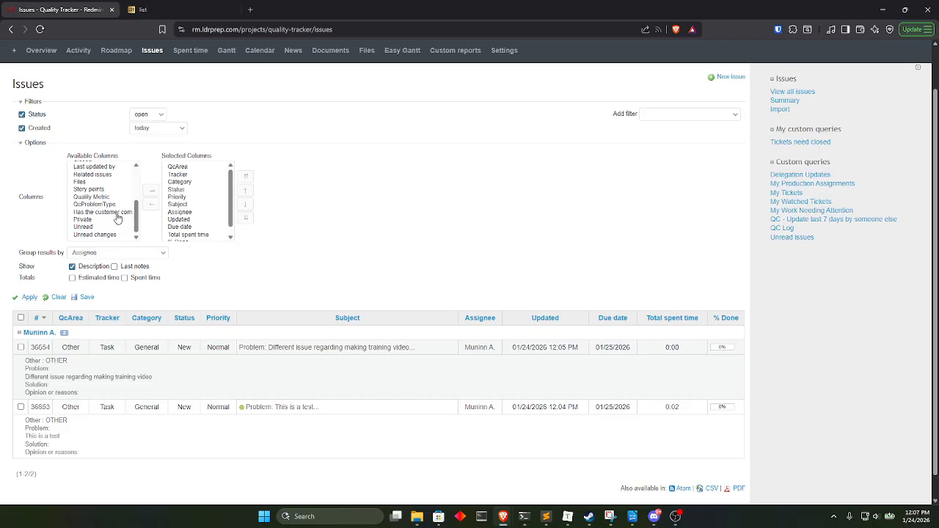
{"action": "scroll", "coordinate": [88, 220], "scroll_direction": "up", "scroll_amount": 1}
{"action": "scroll", "coordinate": [89, 224], "scroll_direction": "up", "scroll_amount": 1}
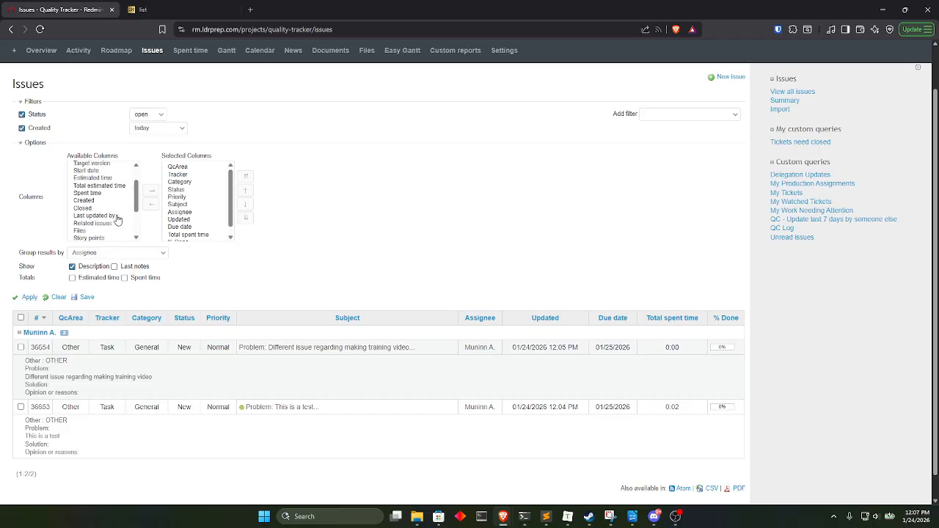
{"action": "left_click", "coordinate": [81, 223]}
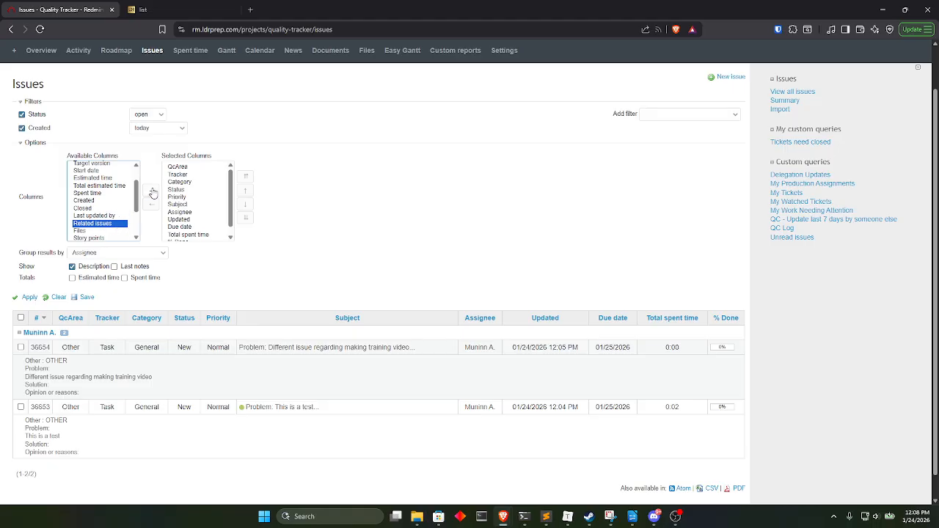
{"action": "left_click", "coordinate": [152, 190]}
{"action": "scroll", "coordinate": [198, 210], "scroll_direction": "down", "scroll_amount": 2}
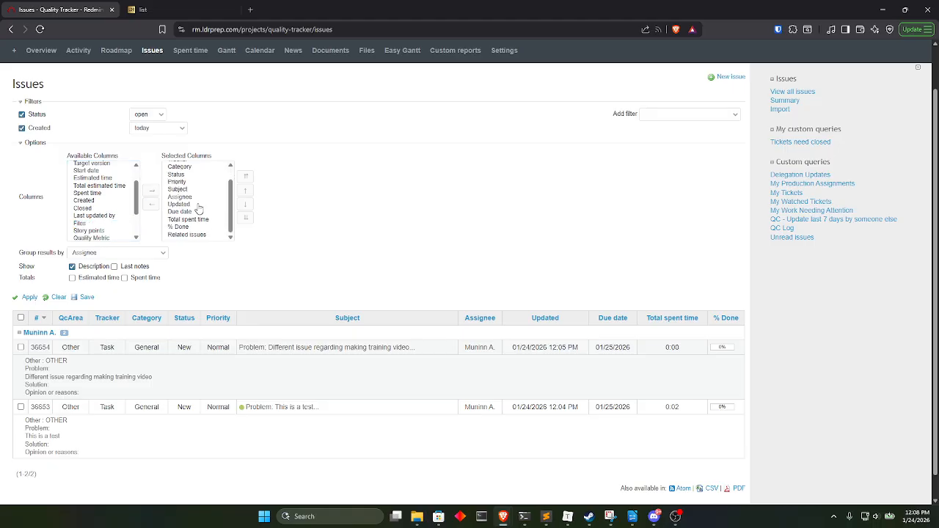
{"action": "left_click", "coordinate": [30, 296]}
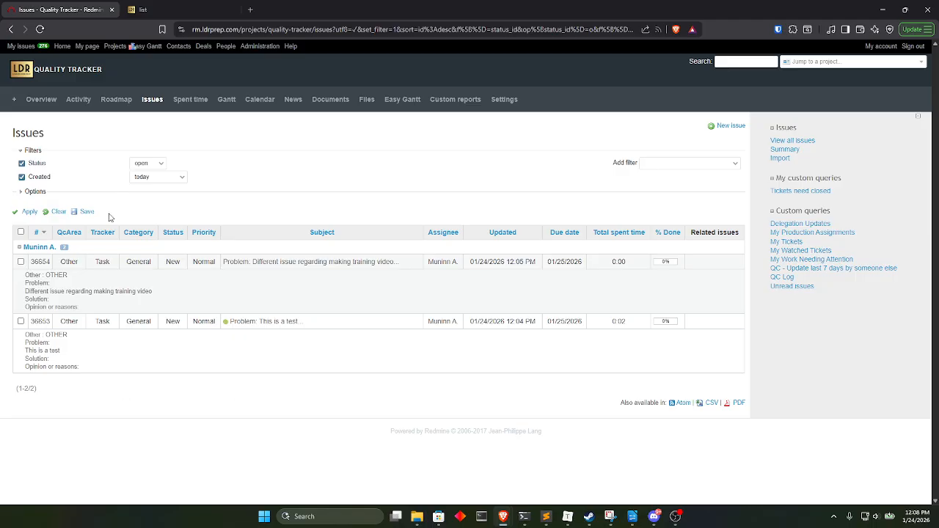
Save the issue list as a custom query named "QC - Needs Dispatched (Today)", visible to any users.
{"action": "left_click", "coordinate": [87, 213]}
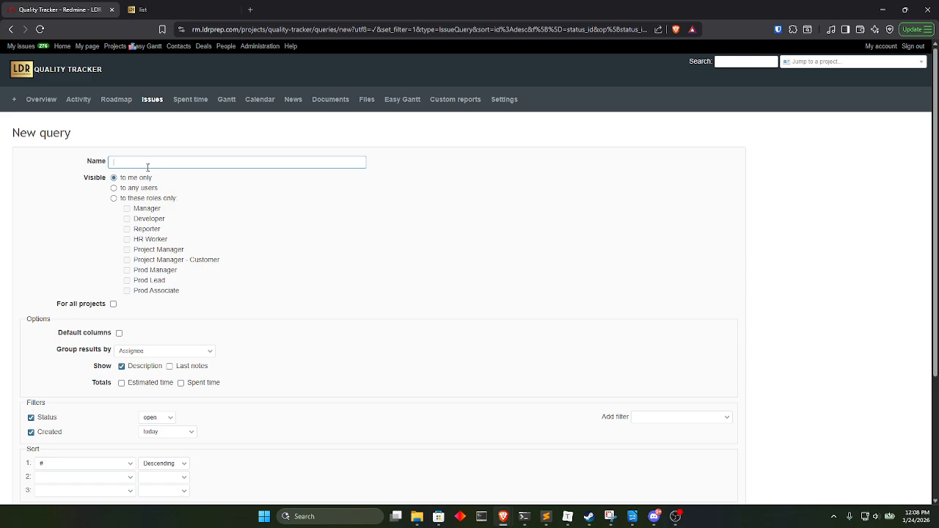
{"action": "type", "text": "QC"}
{"action": "key", "text": "BackSpace"}
{"action": "key", "text": "BackSpace"}
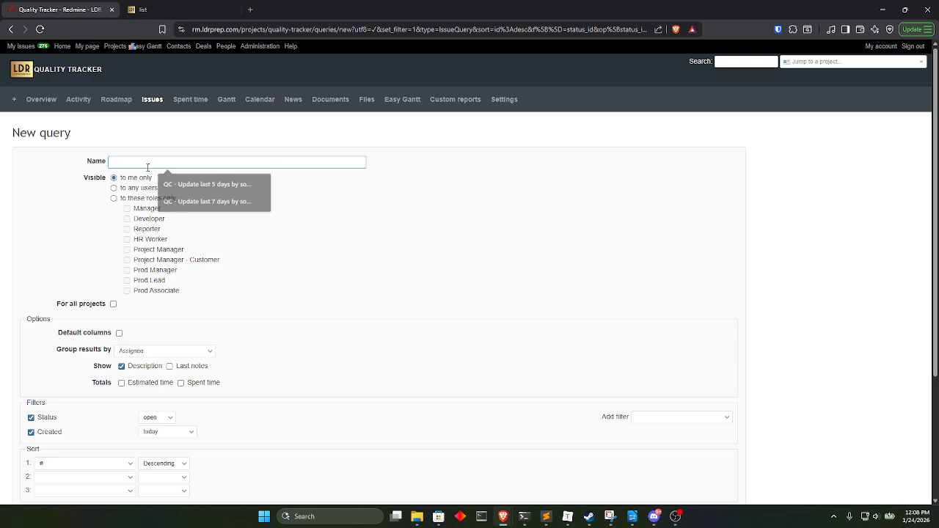
{"action": "type", "text": "QC -"}
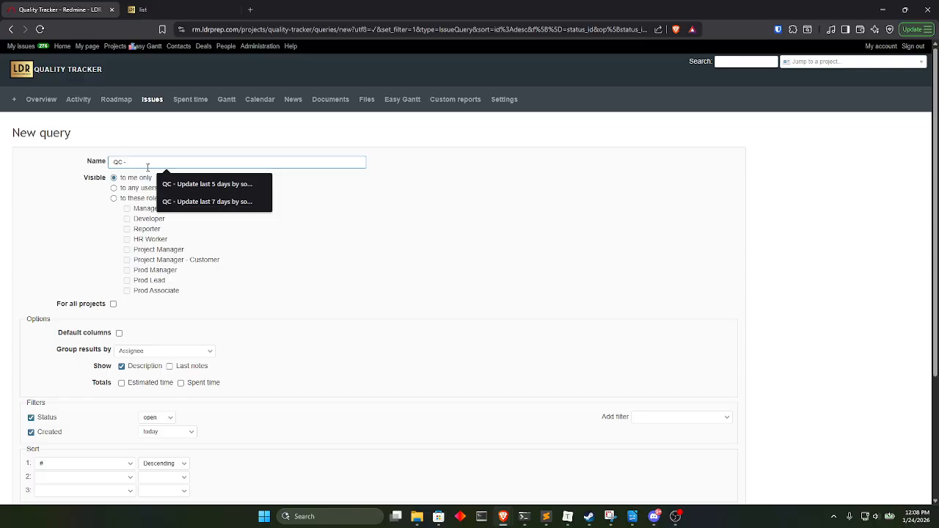
{"action": "type", "text": " Needs Dispatched (Today"}
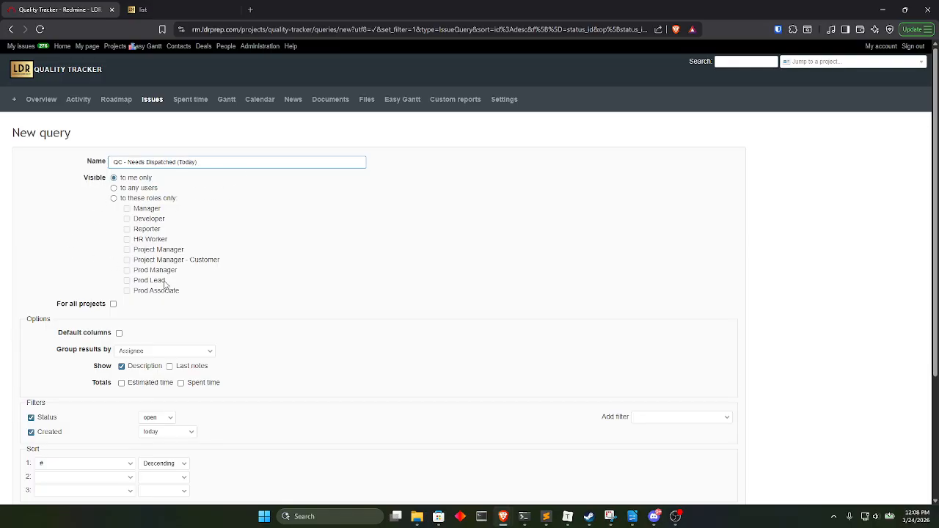
{"action": "left_click", "coordinate": [128, 189]}
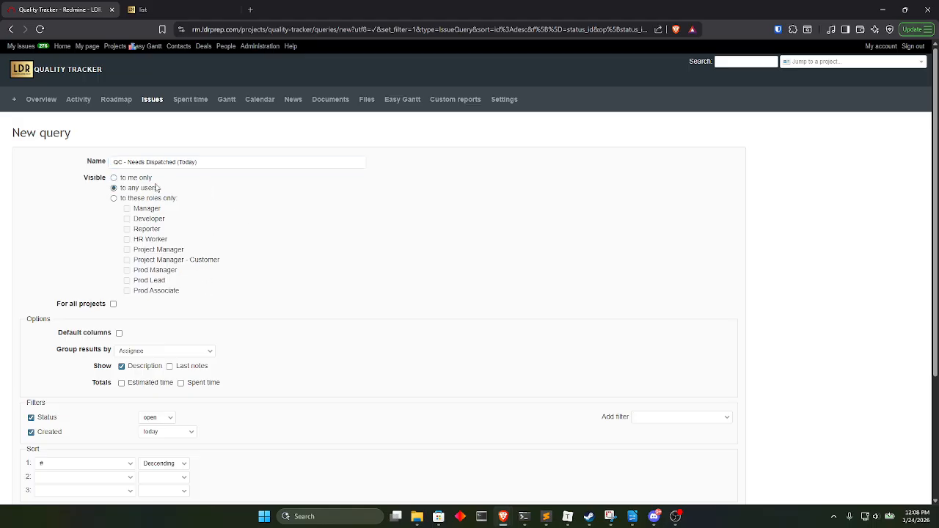
{"action": "scroll", "coordinate": [58, 272], "scroll_direction": "down", "scroll_amount": 3}
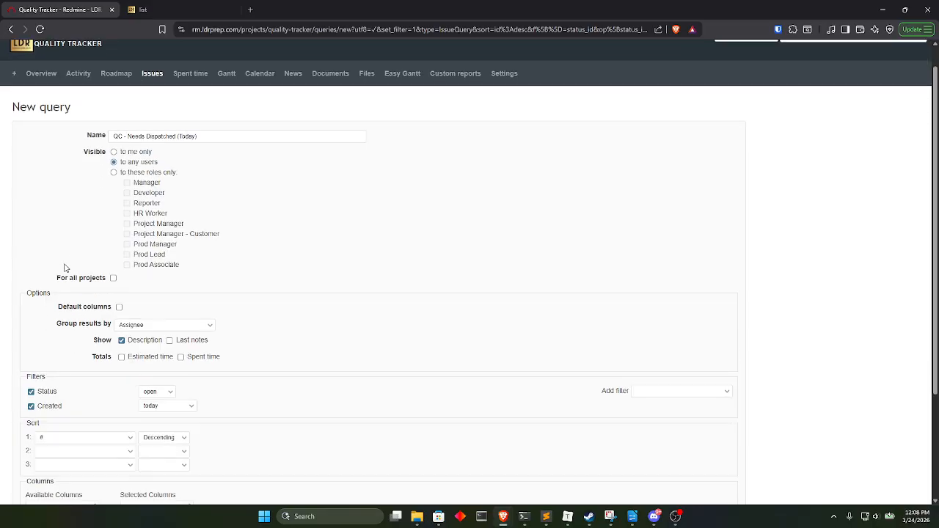
{"action": "left_click", "coordinate": [27, 467]}
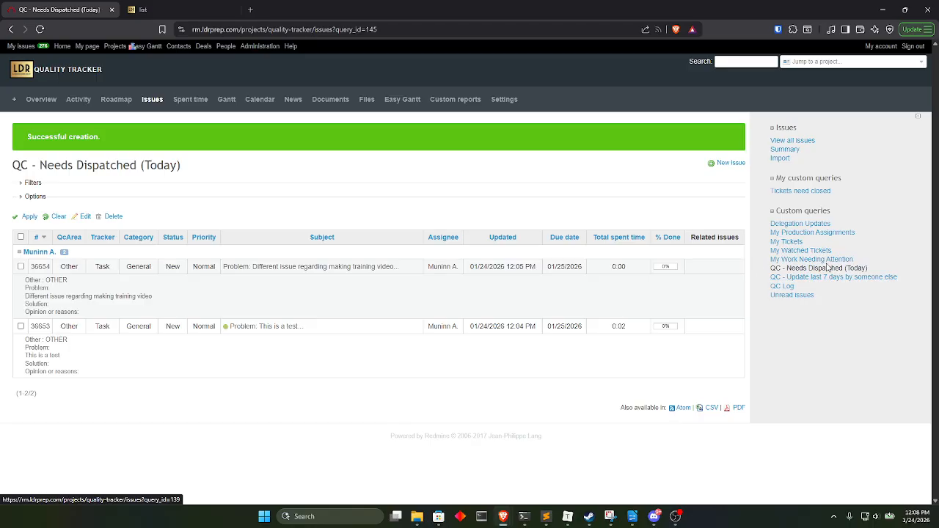
View the "QC - Update last 7 days by someone else" query and return to "QC - Needs Dispatched (Today)".
{"action": "left_click", "coordinate": [853, 279]}
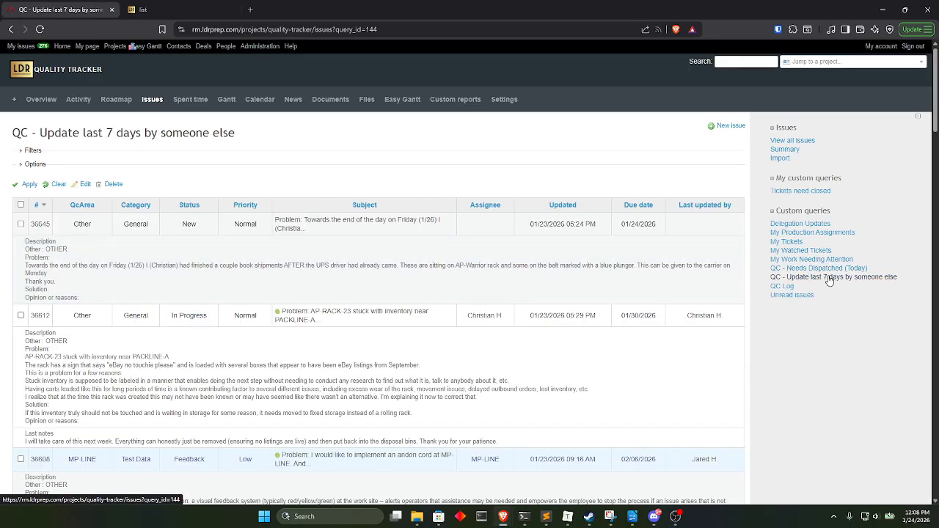
{"action": "left_click", "coordinate": [799, 269]}
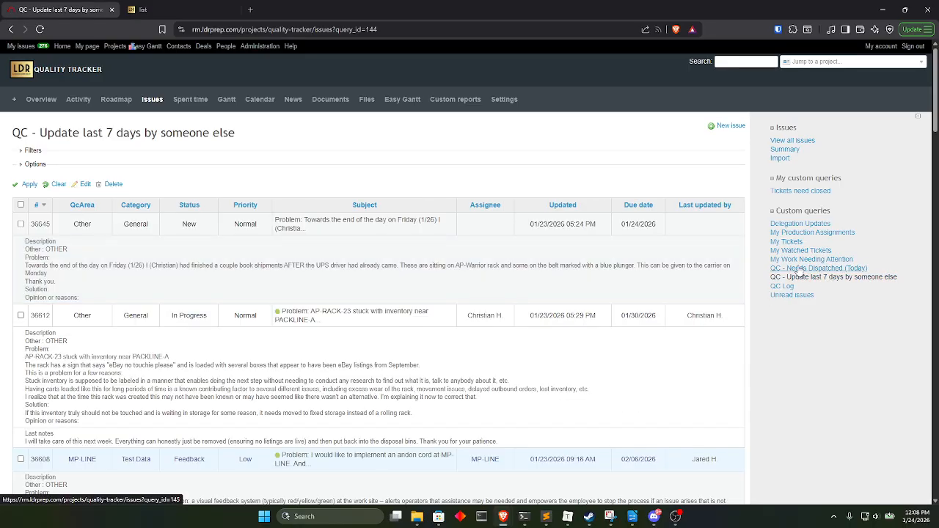